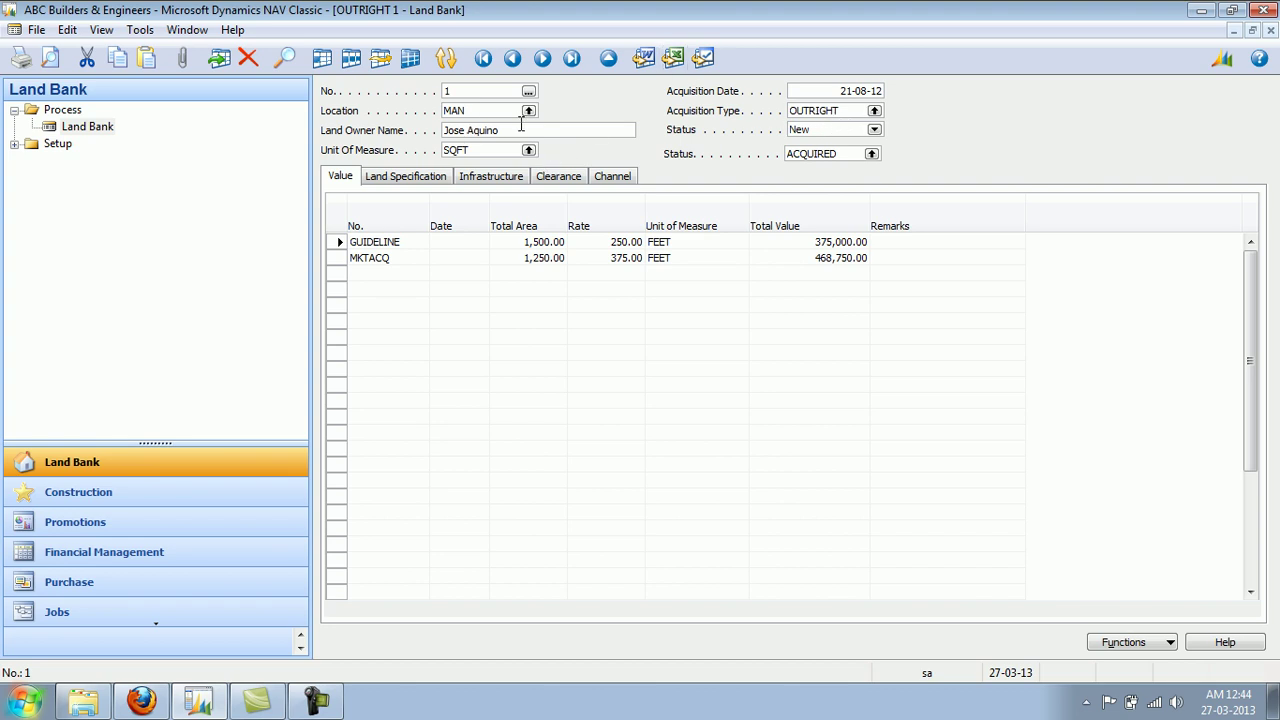
# Review the available acquisition types and check the acquisition status field in the land record's header.
pyautogui.click(874, 110)
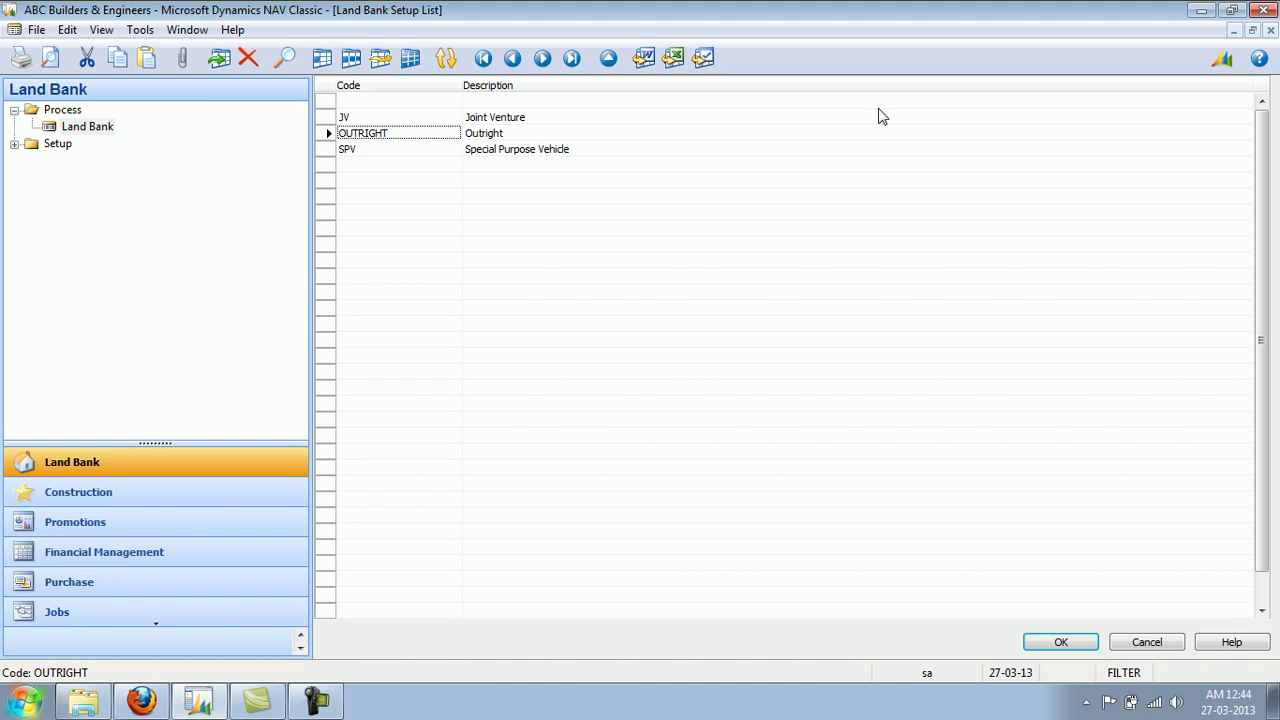
pyautogui.press('Return')
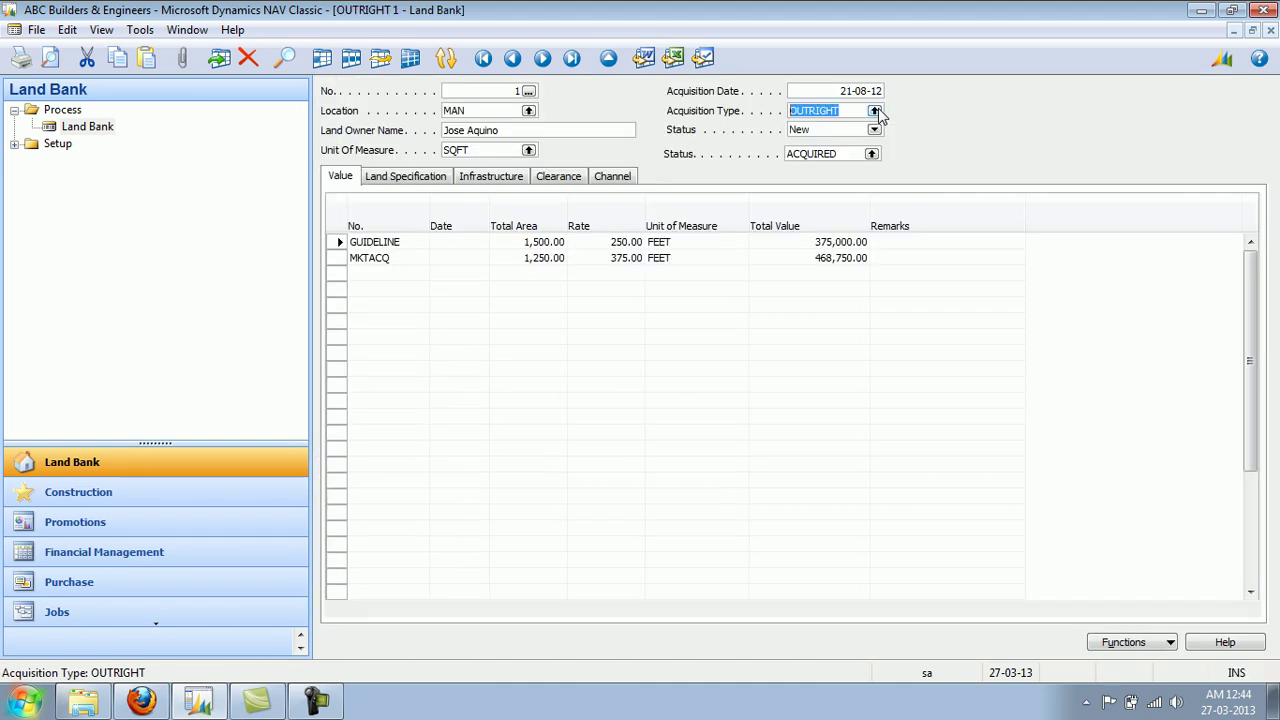
pyautogui.click(873, 155)
pyautogui.press('Escape')
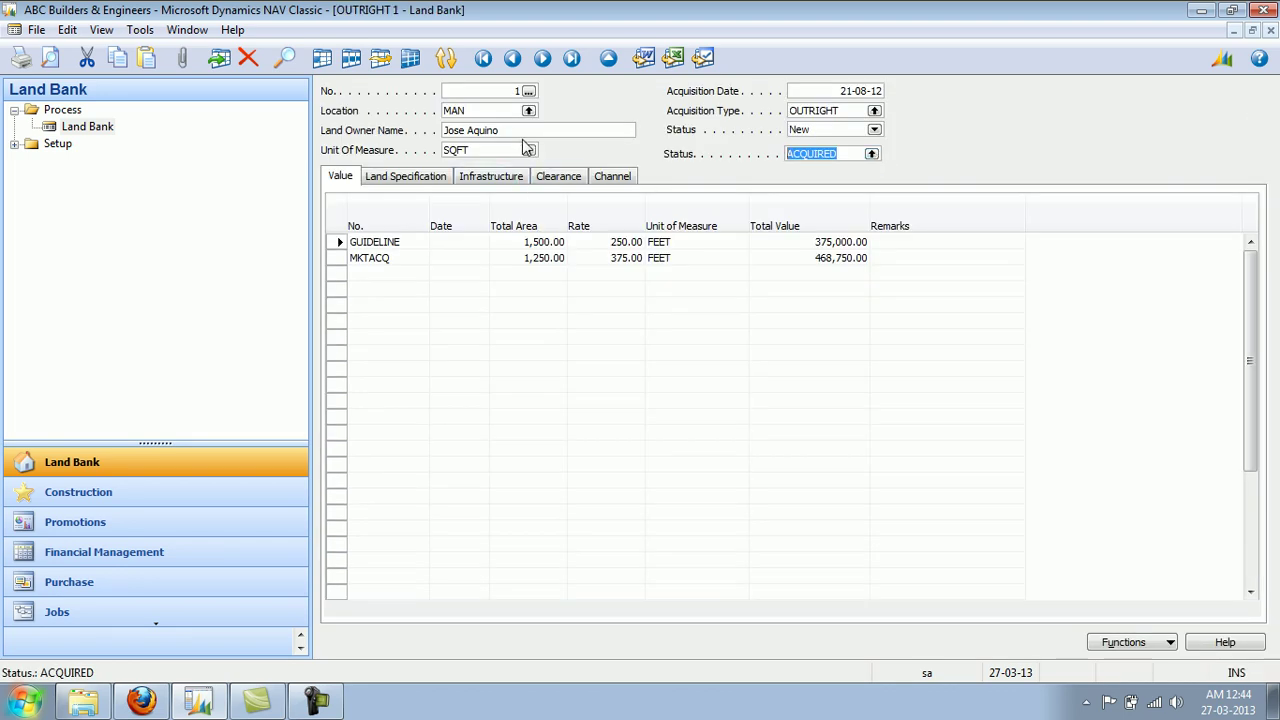
# Inspect the GUIDELINE and MKTACQ value lines and review the value codes available for the MKTACQ line.
pyautogui.click(414, 243)
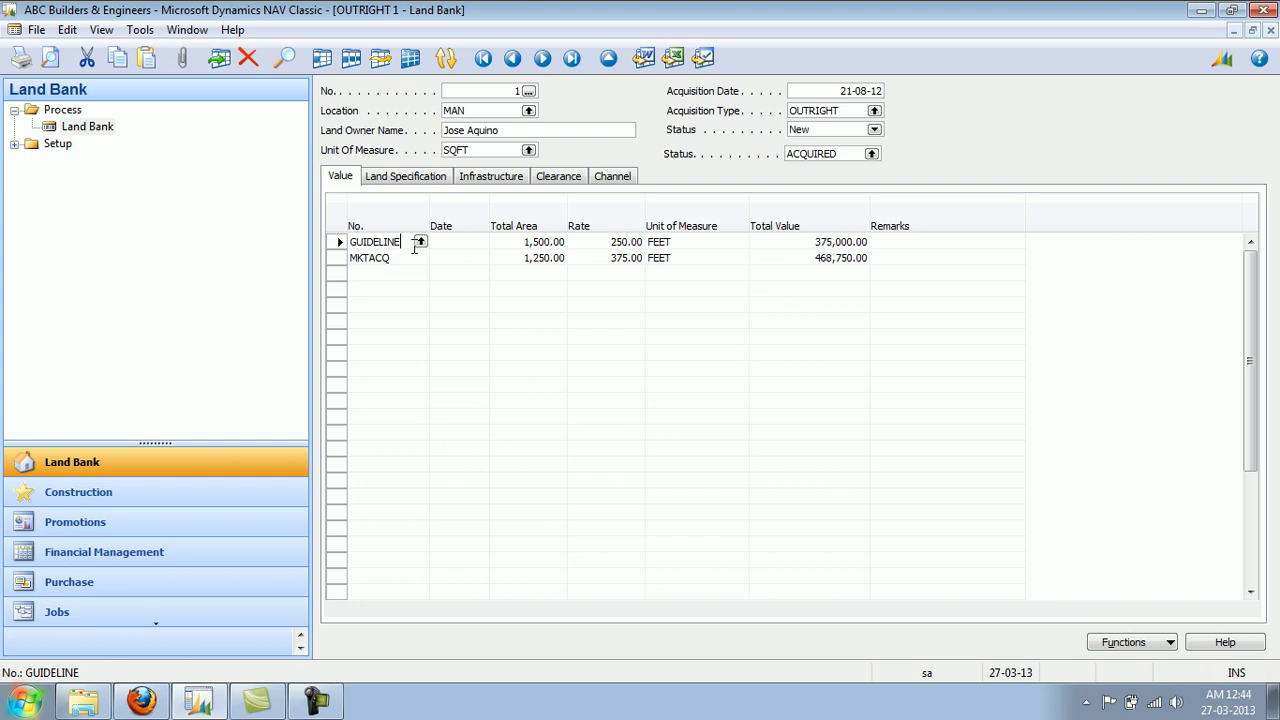
pyautogui.click(402, 257)
pyautogui.click(420, 258)
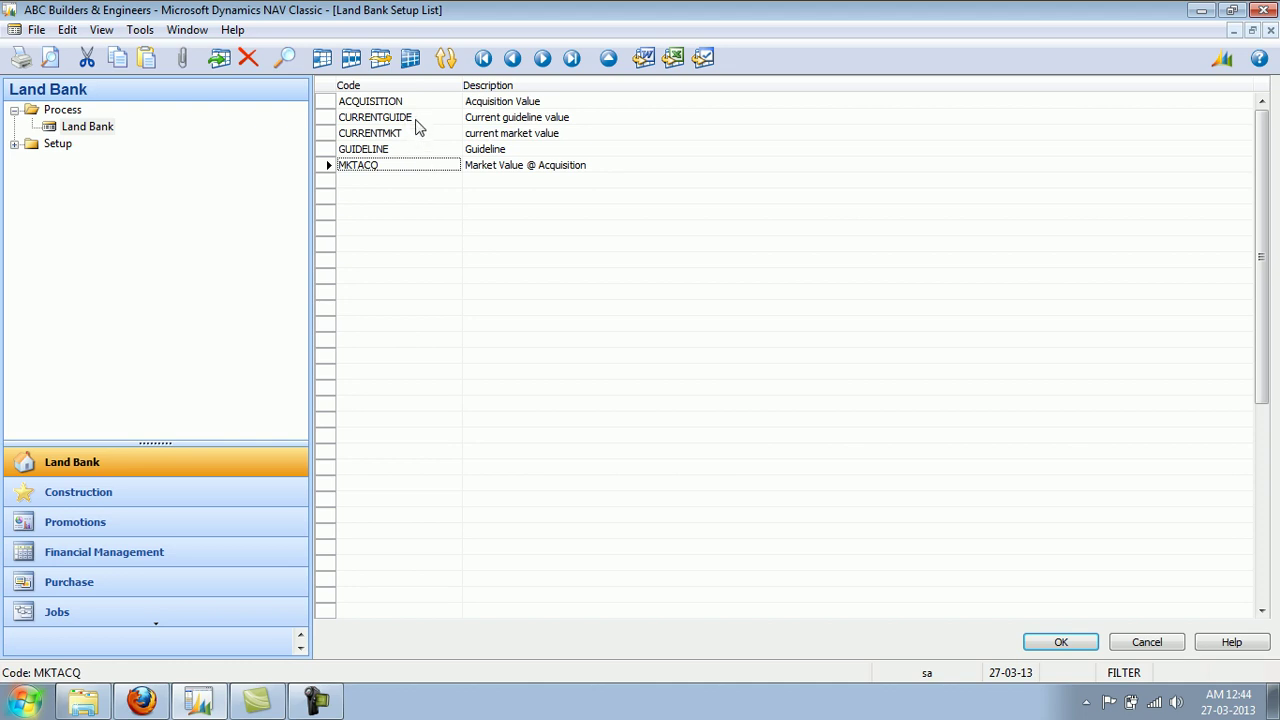
pyautogui.press('Return')
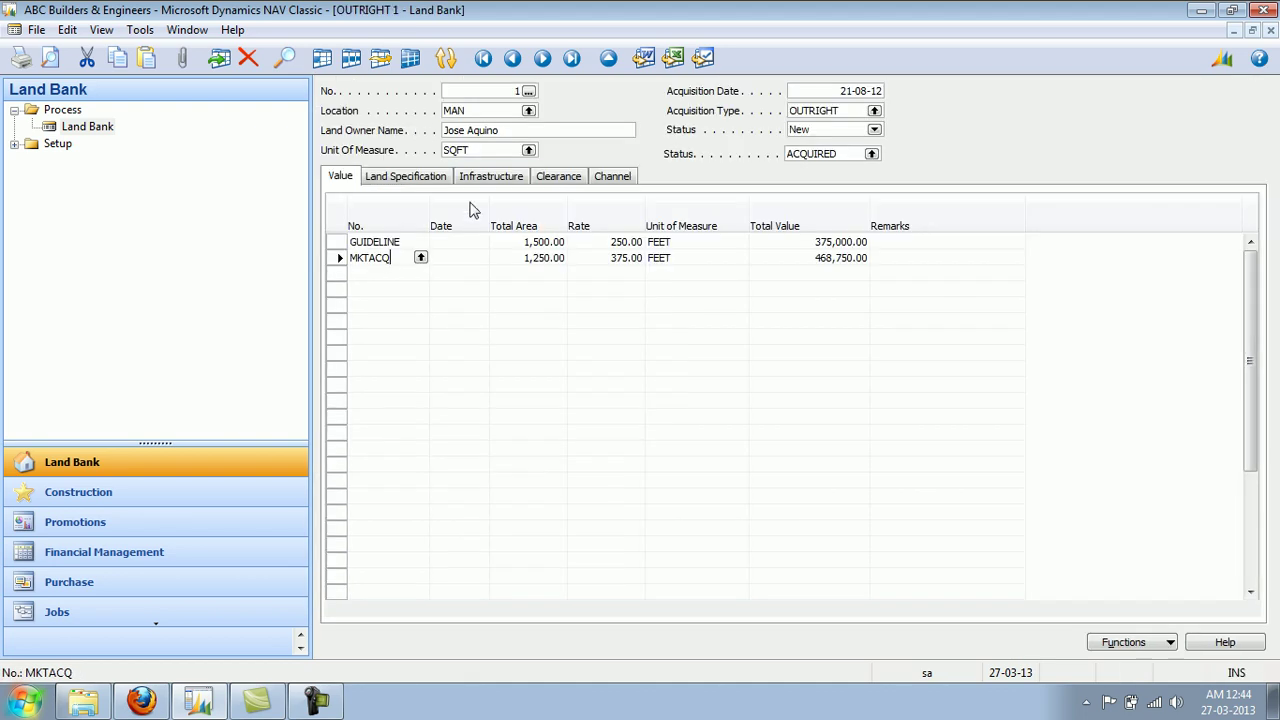
# Examine the land specification fields and review the infrastructure types available for the land record's ROAD line.
pyautogui.click(440, 184)
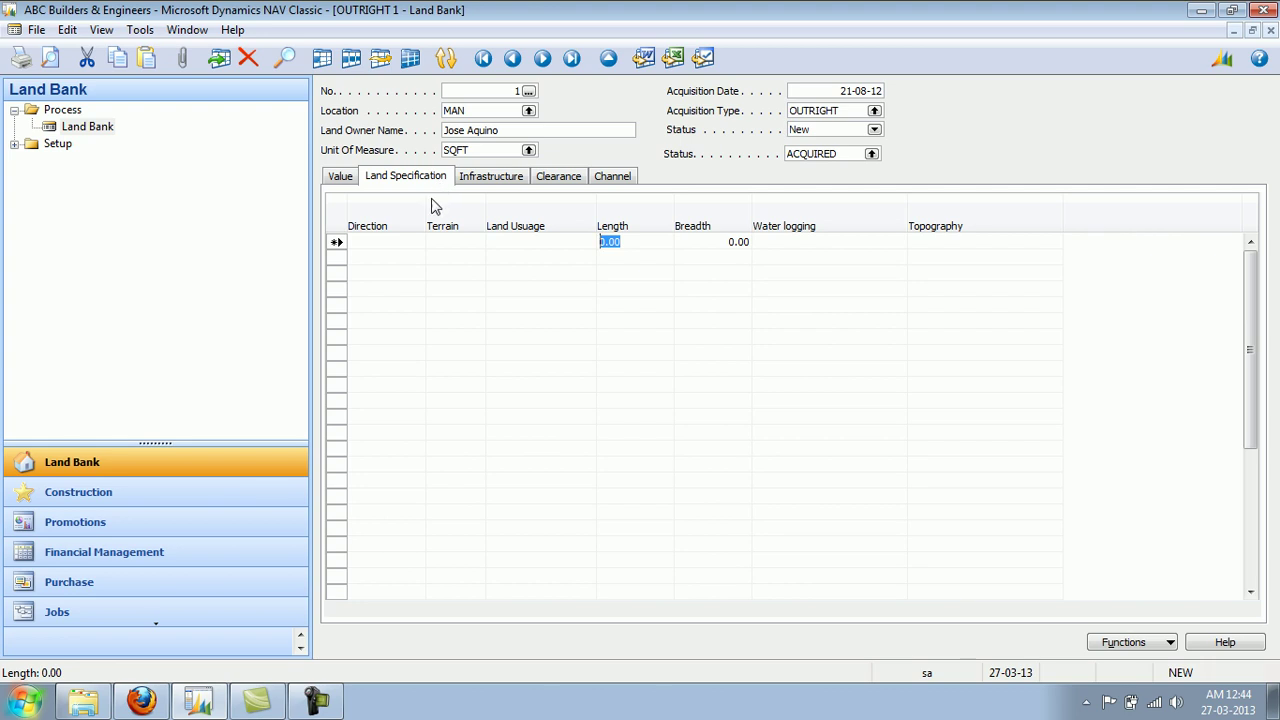
pyautogui.click(491, 178)
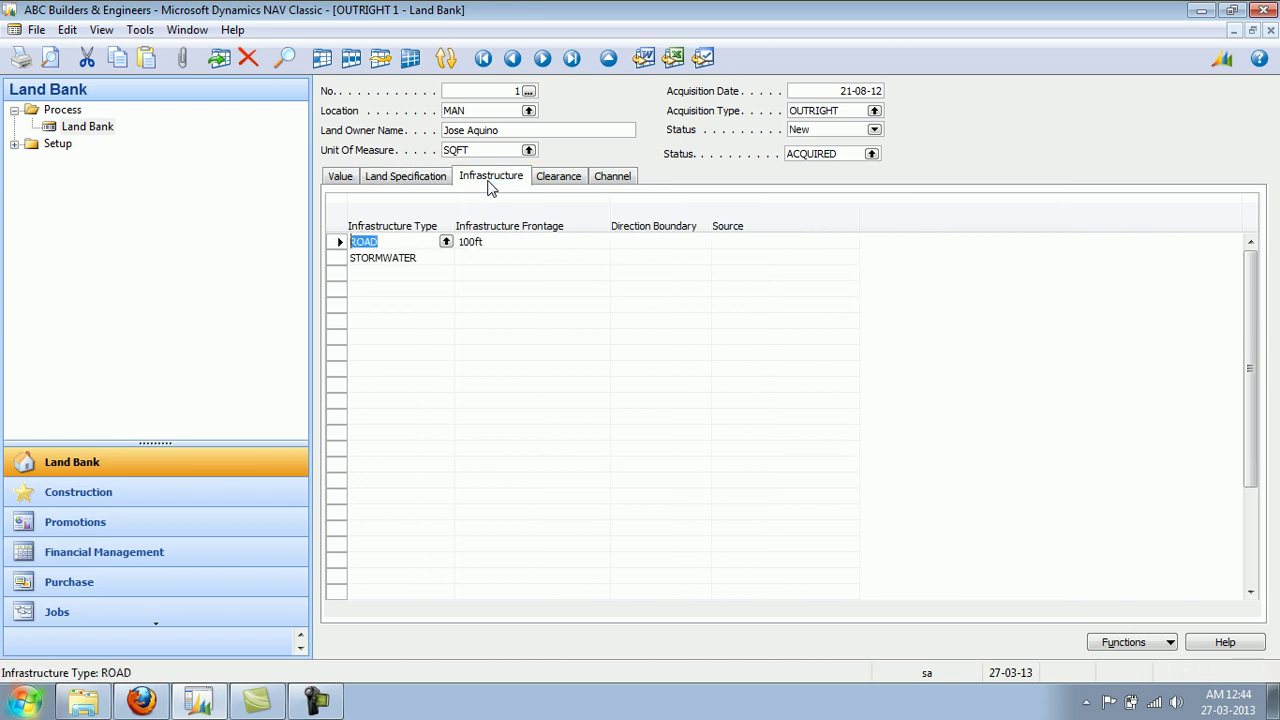
pyautogui.click(446, 242)
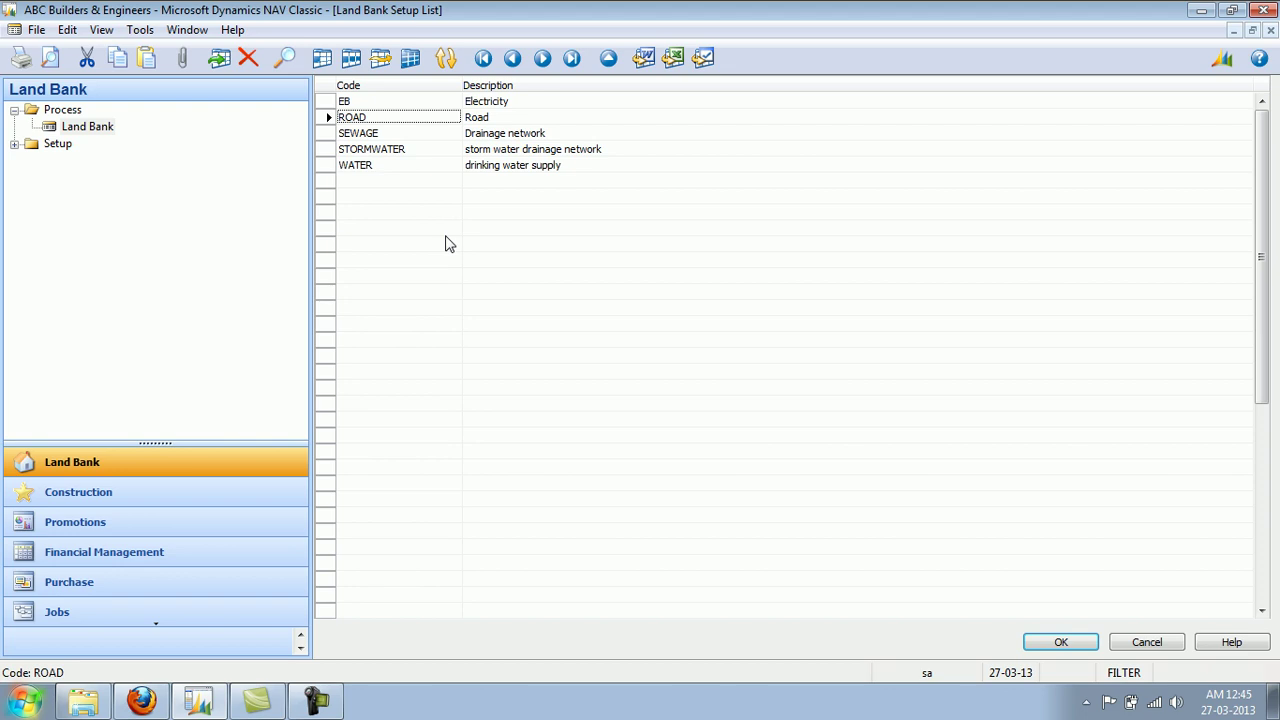
pyautogui.press('Return')
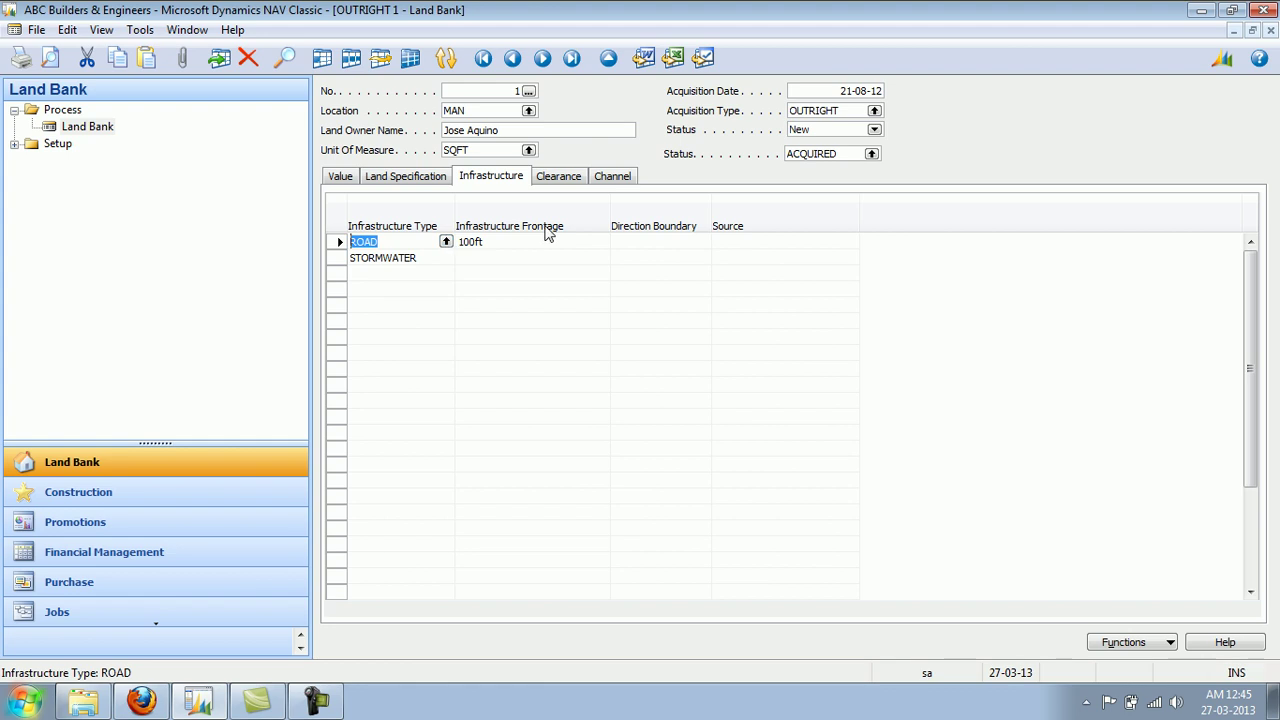
# Examine the land record's clearance lines and review the clearance codes available for the EC line.
pyautogui.click(562, 180)
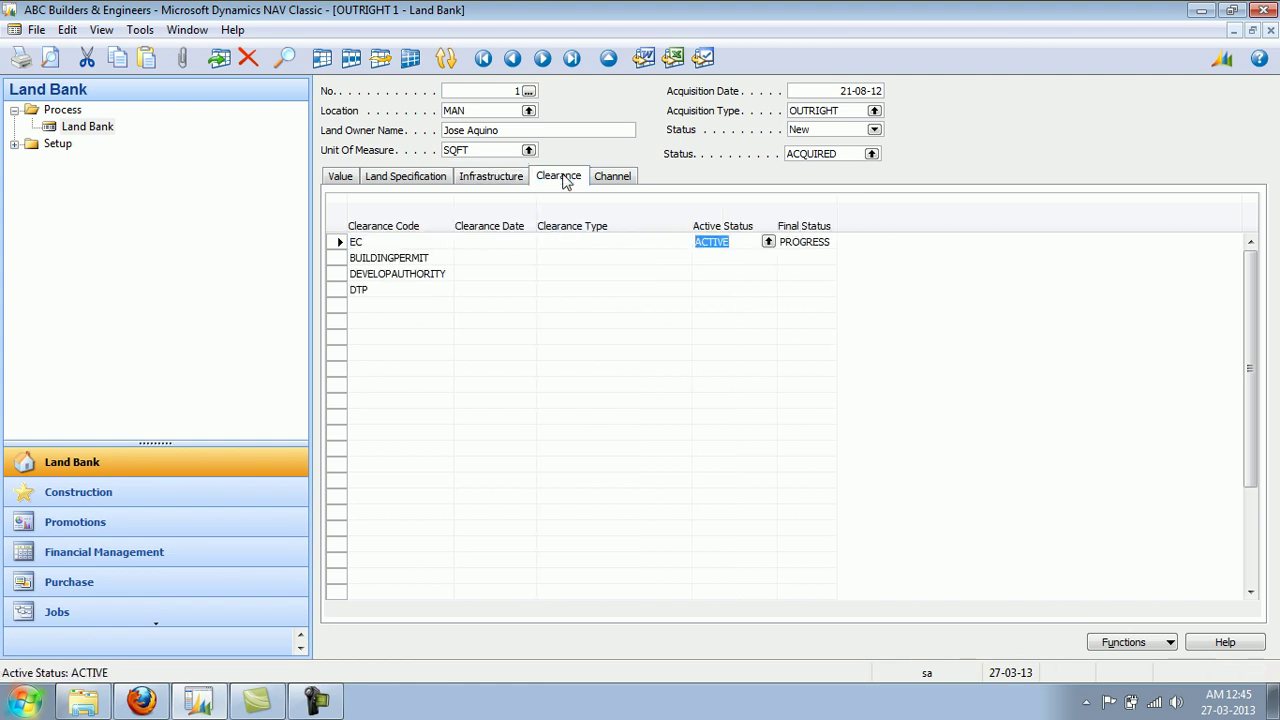
pyautogui.click(448, 242)
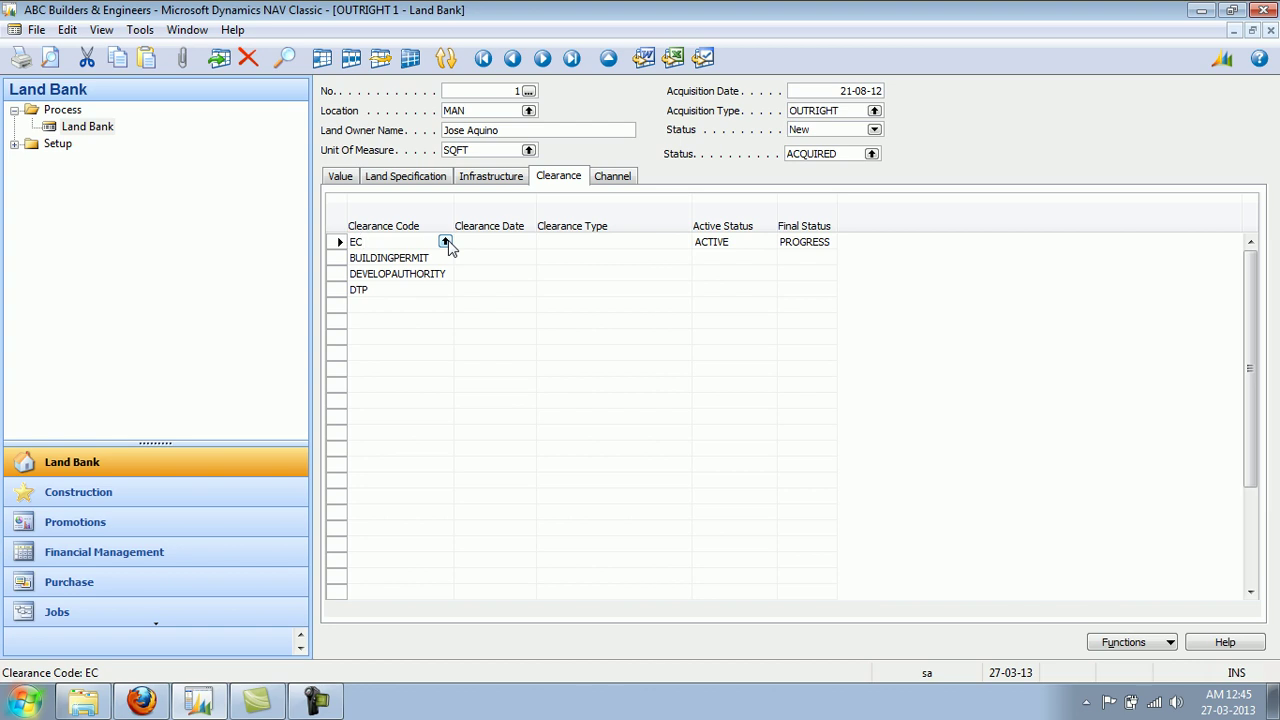
pyautogui.click(446, 243)
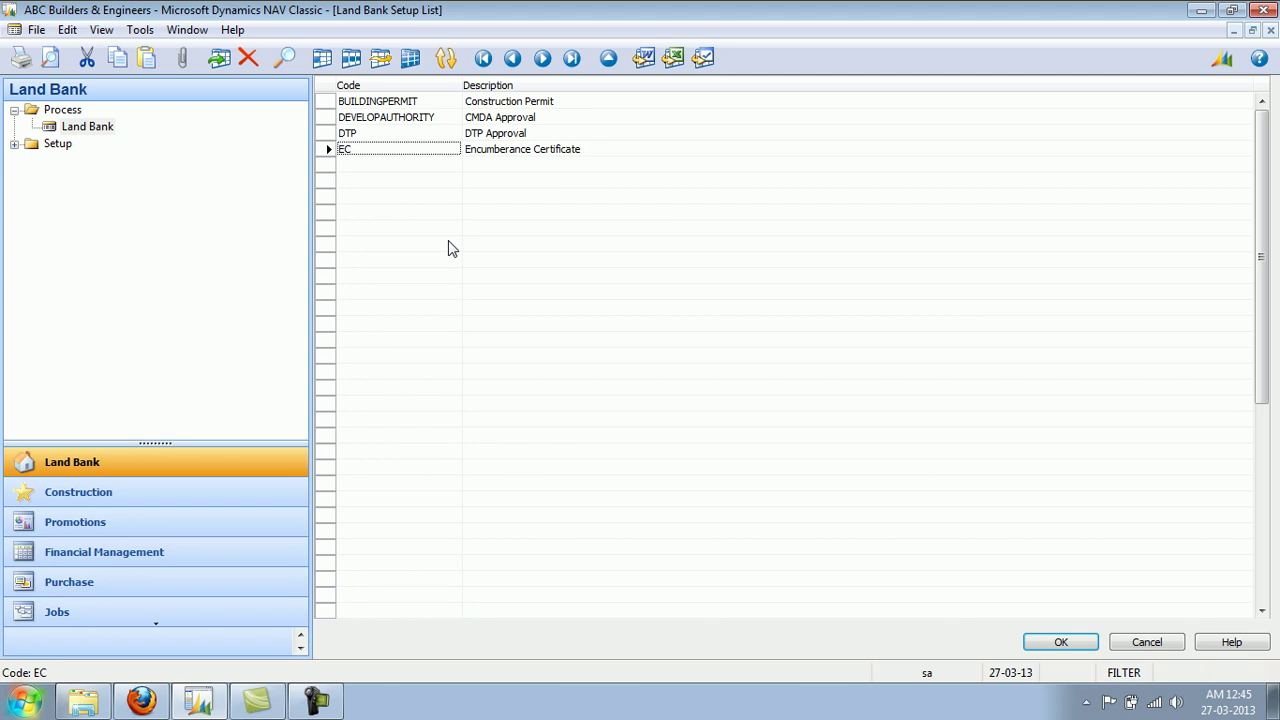
pyautogui.press('Return')
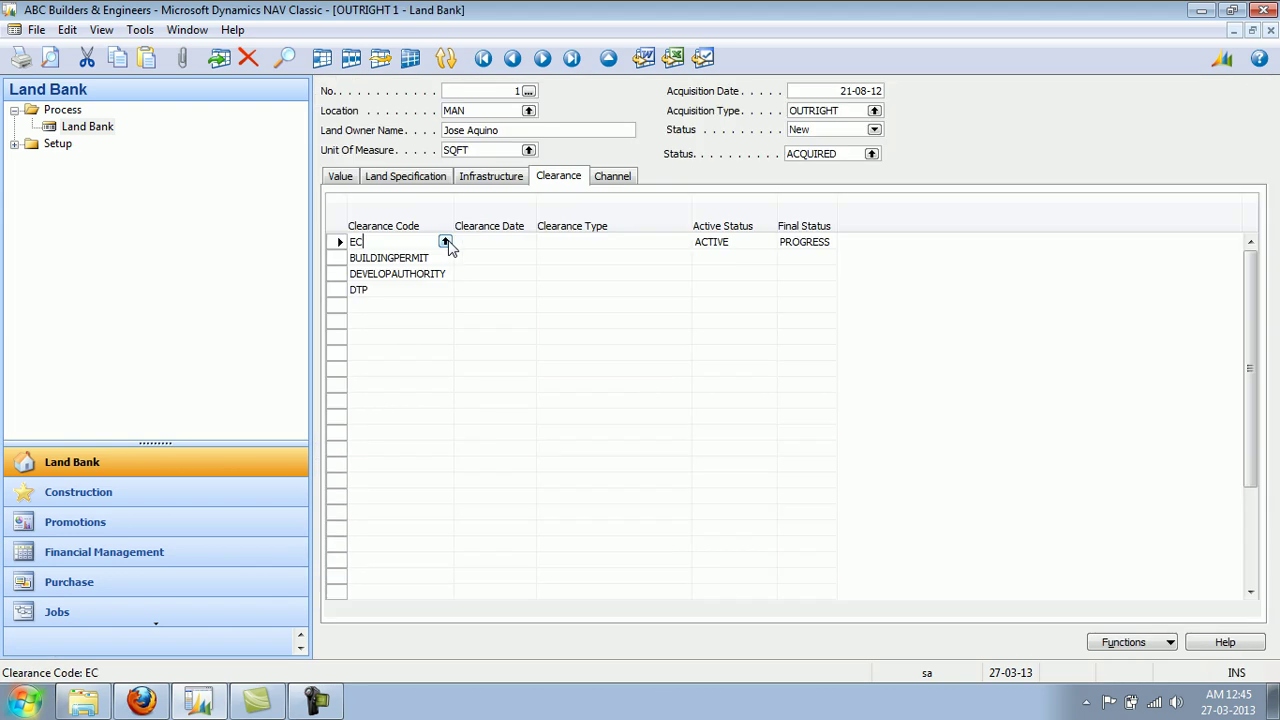
# Examine the MEDIATION channel line's agent name, role, fee type, clearance code, value code, value percentage and fees.
pyautogui.click(616, 181)
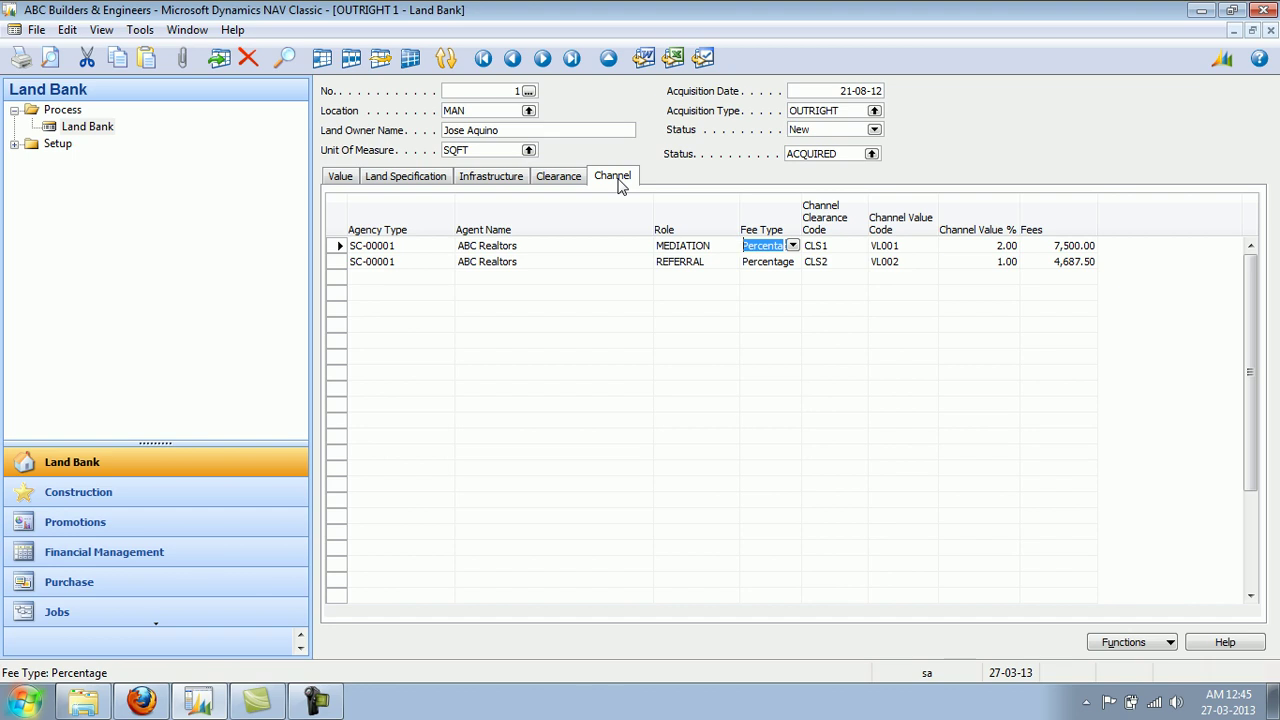
pyautogui.click(590, 247)
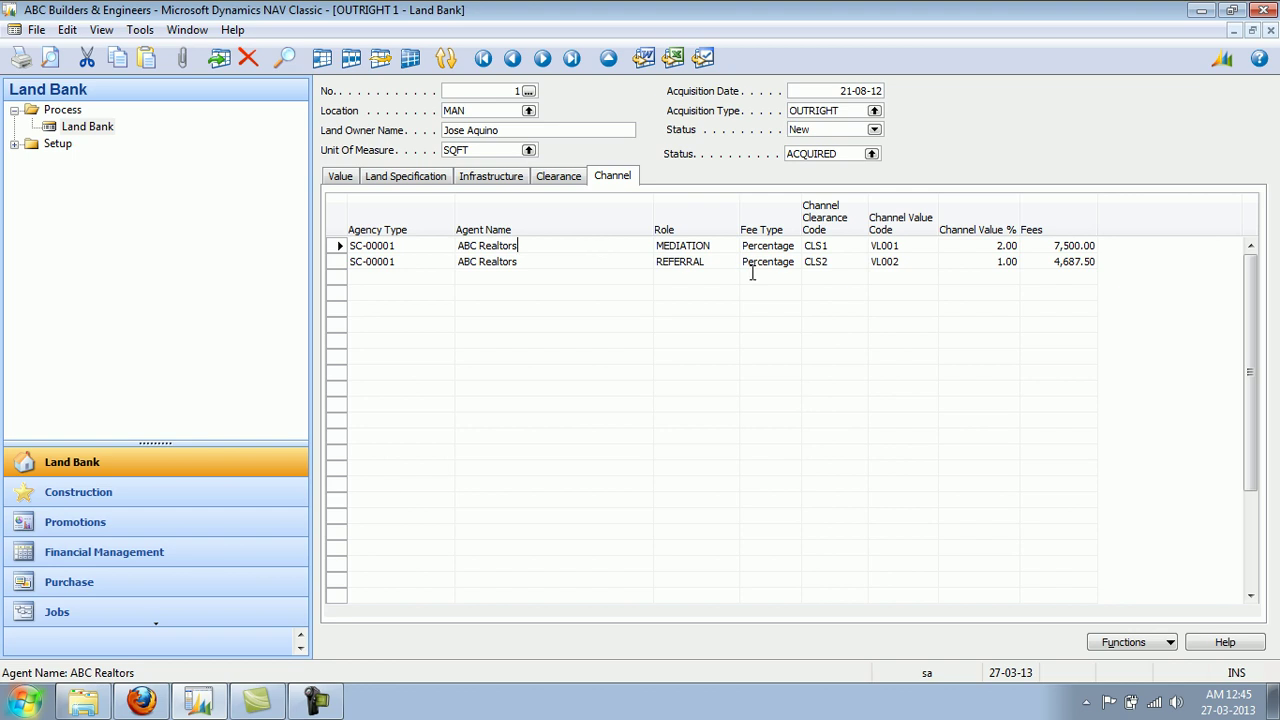
pyautogui.click(727, 242)
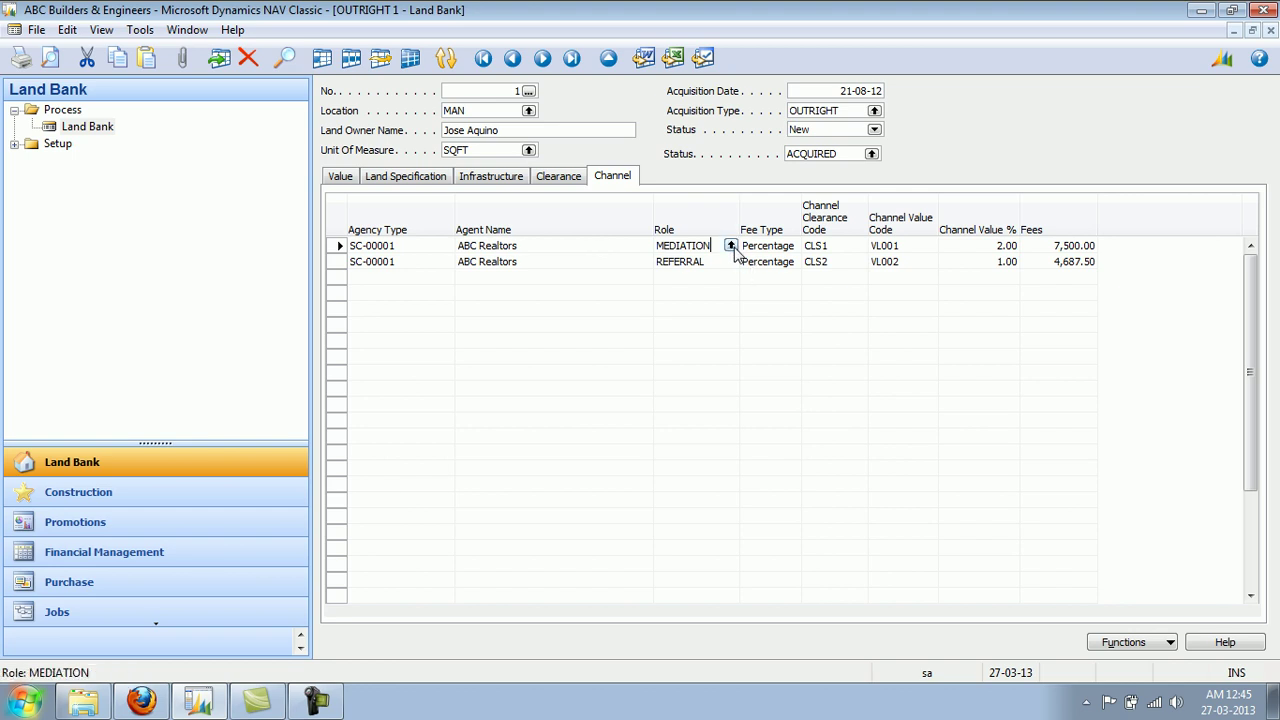
pyautogui.click(778, 246)
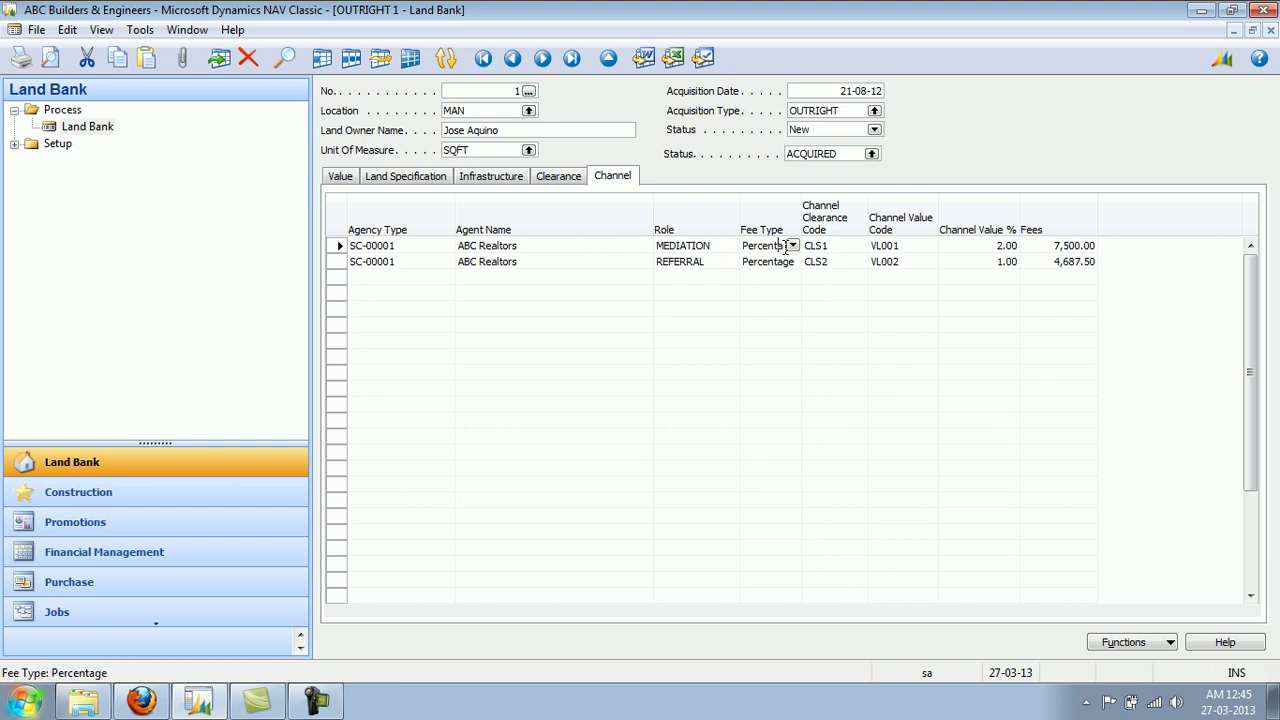
pyautogui.click(846, 246)
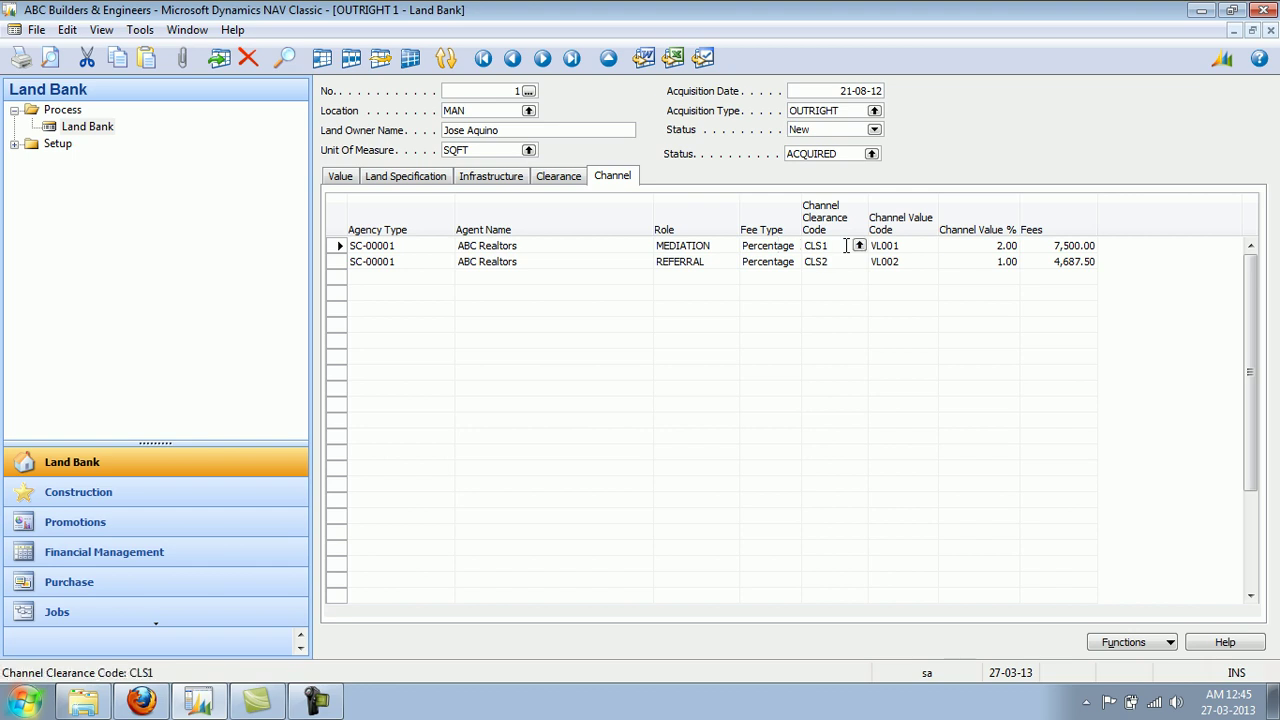
pyautogui.click(911, 246)
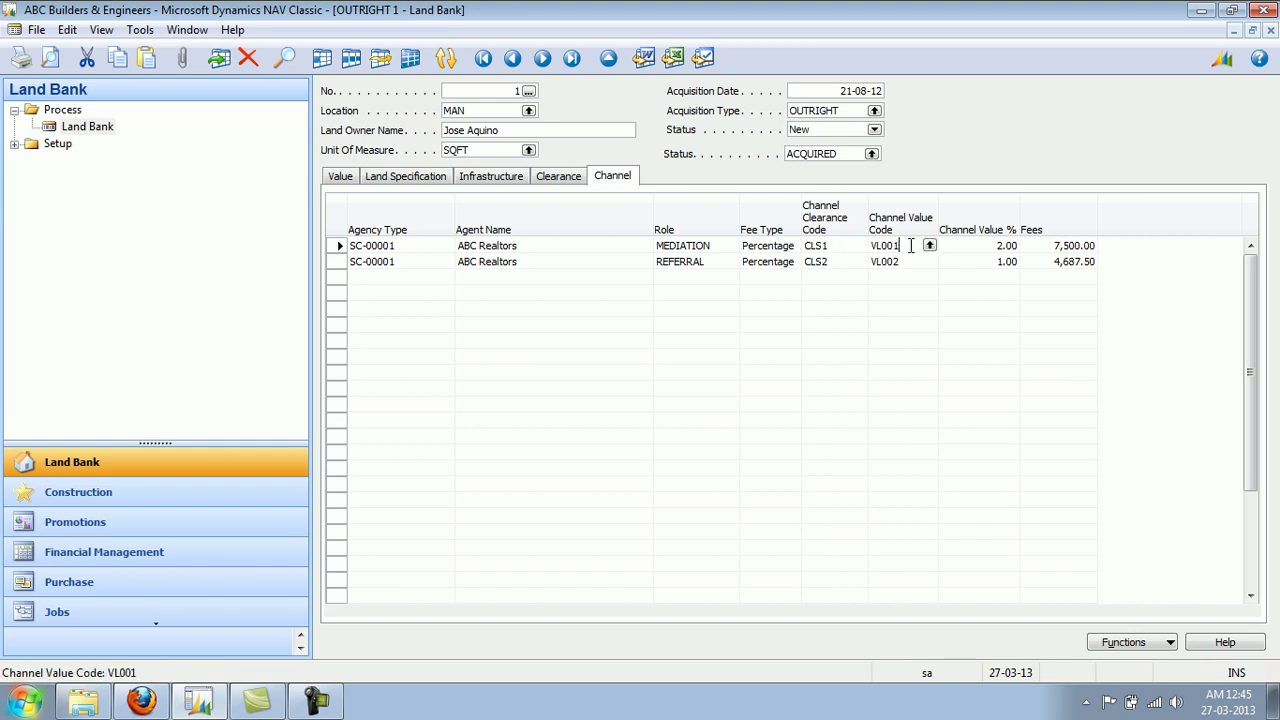
pyautogui.click(986, 248)
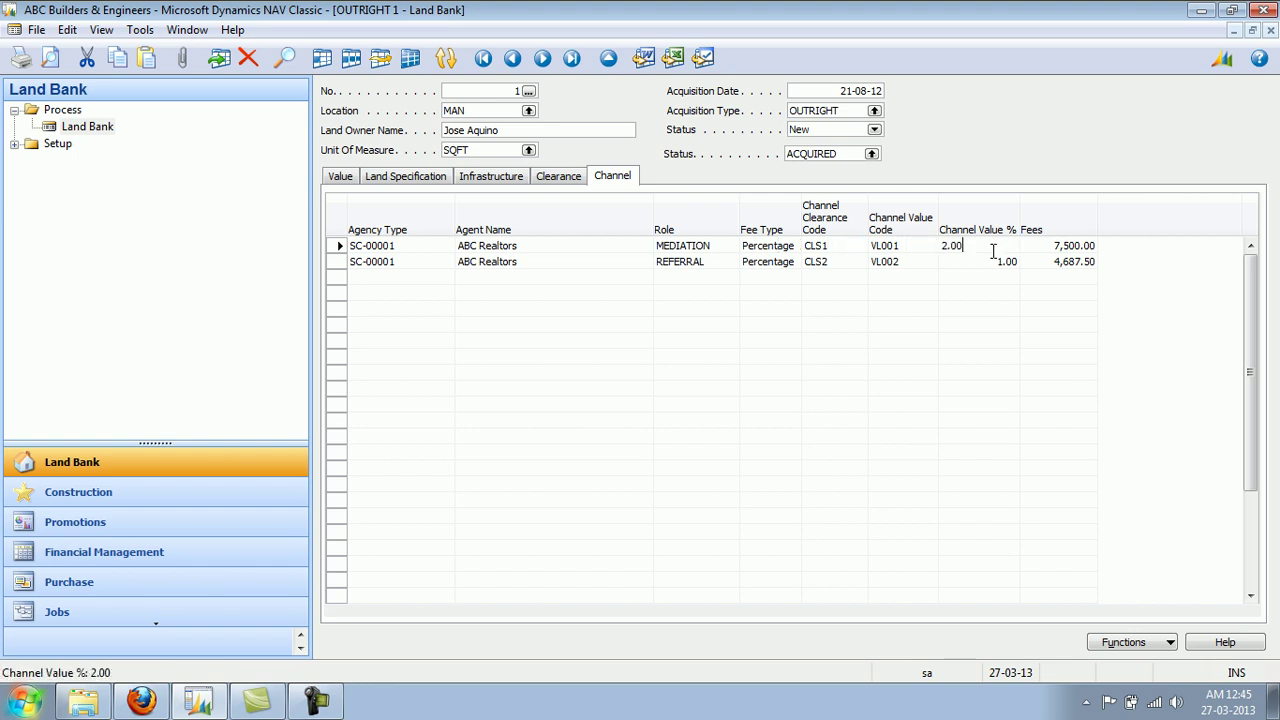
pyautogui.click(1060, 249)
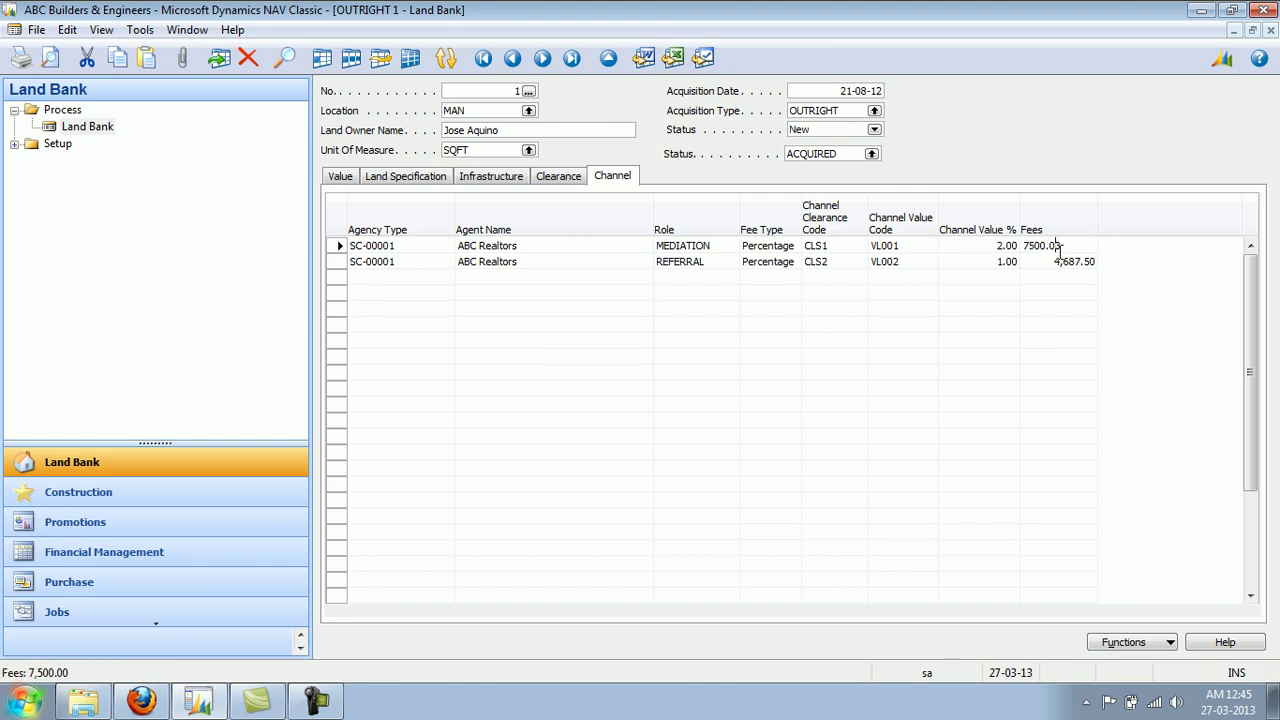
# Check the functions available for the land record and close the Land Bank card.
pyautogui.click(1137, 645)
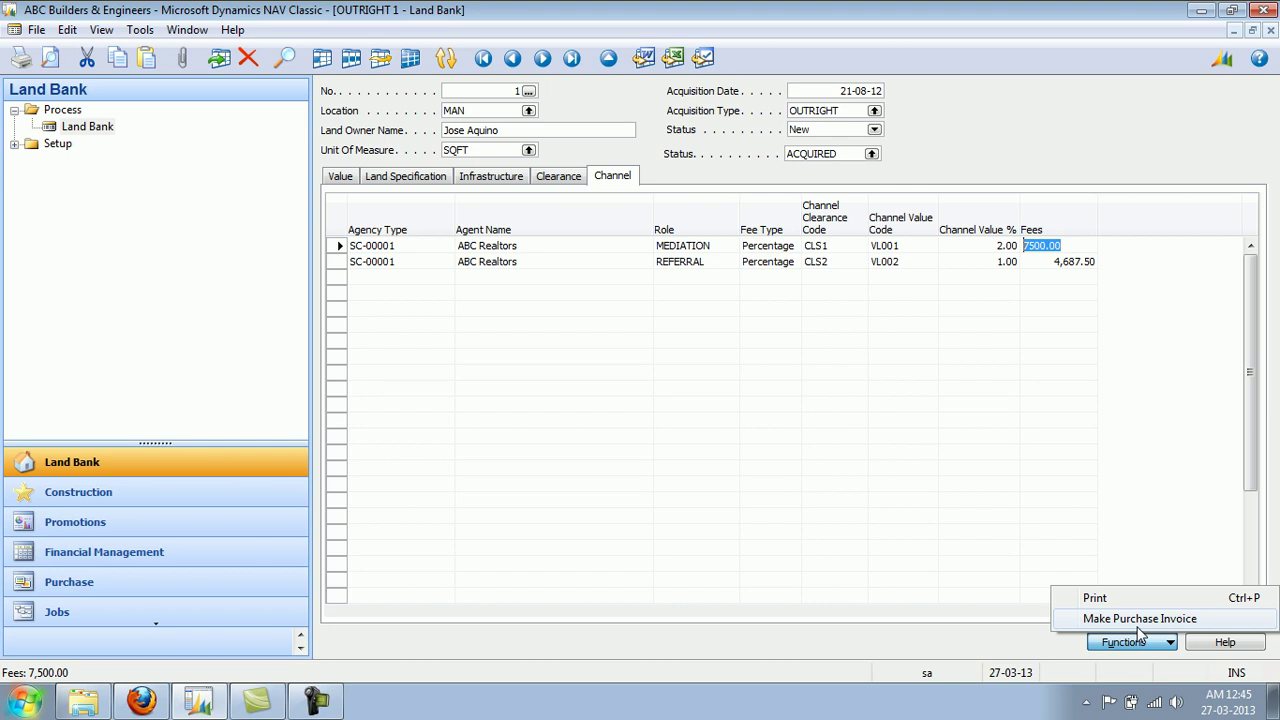
pyautogui.click(985, 120)
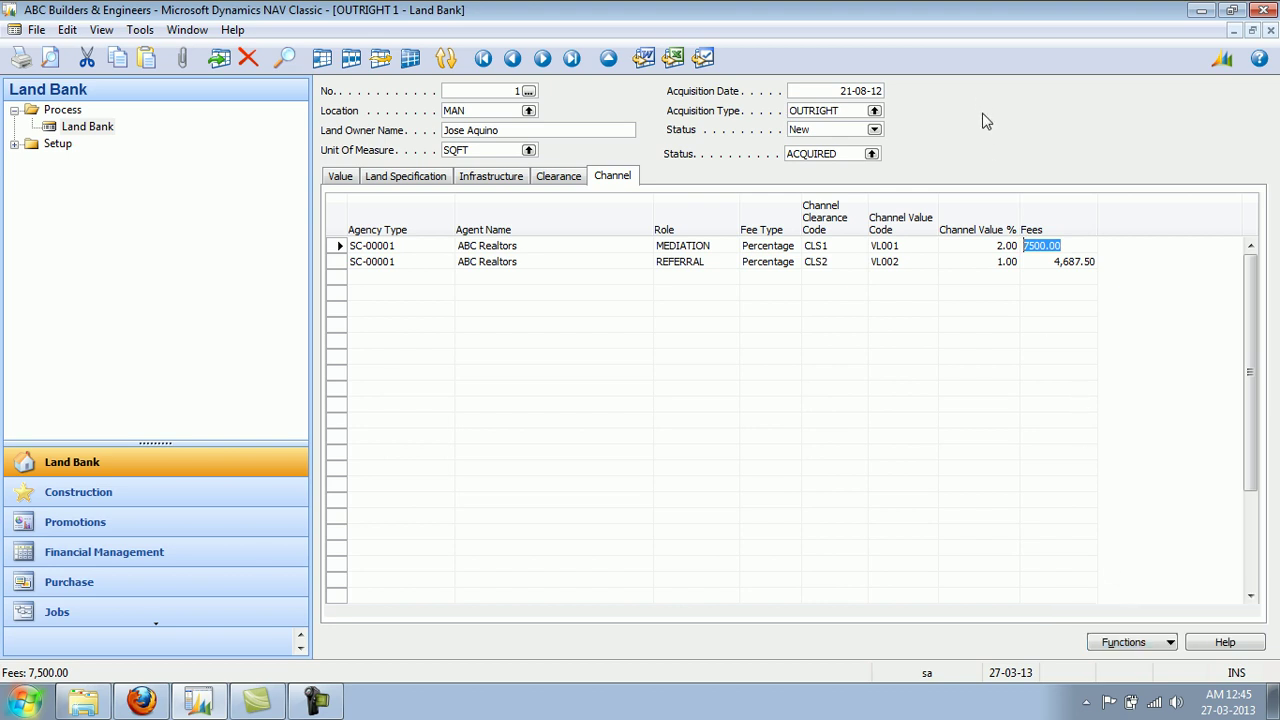
pyautogui.press('Escape')
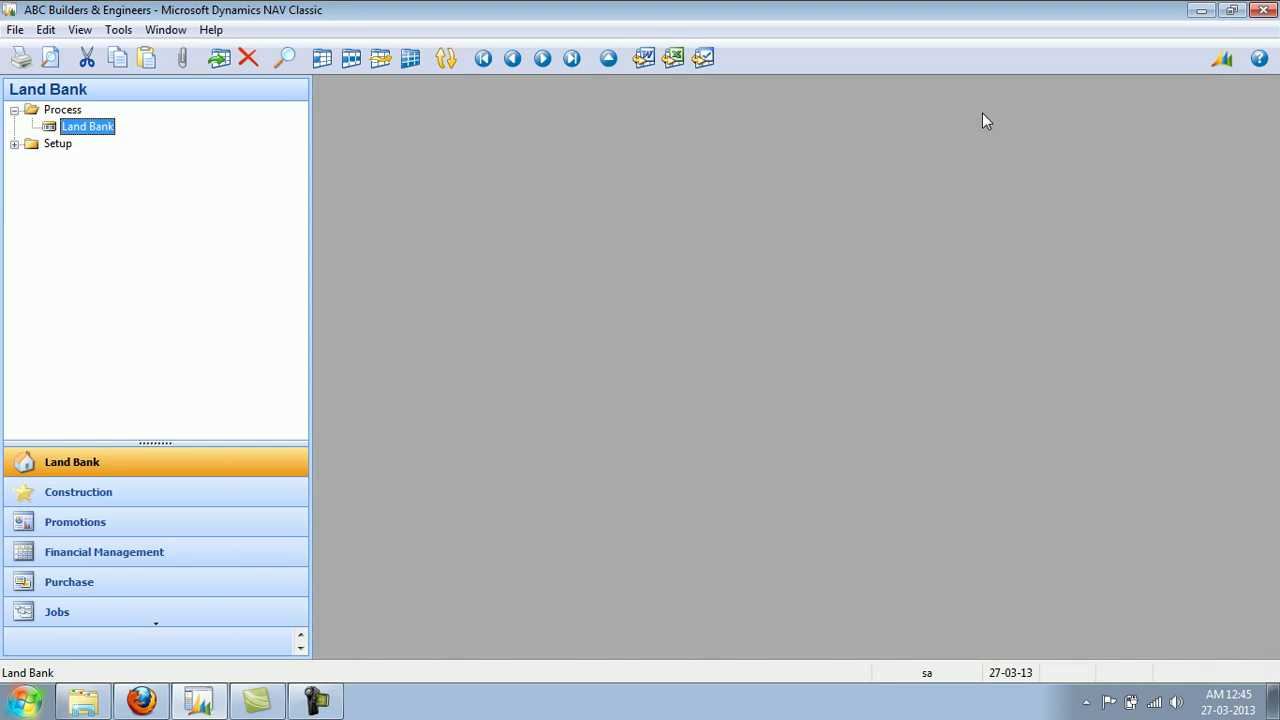
# Open the Job card from the Promotions area.
pyautogui.click(72, 523)
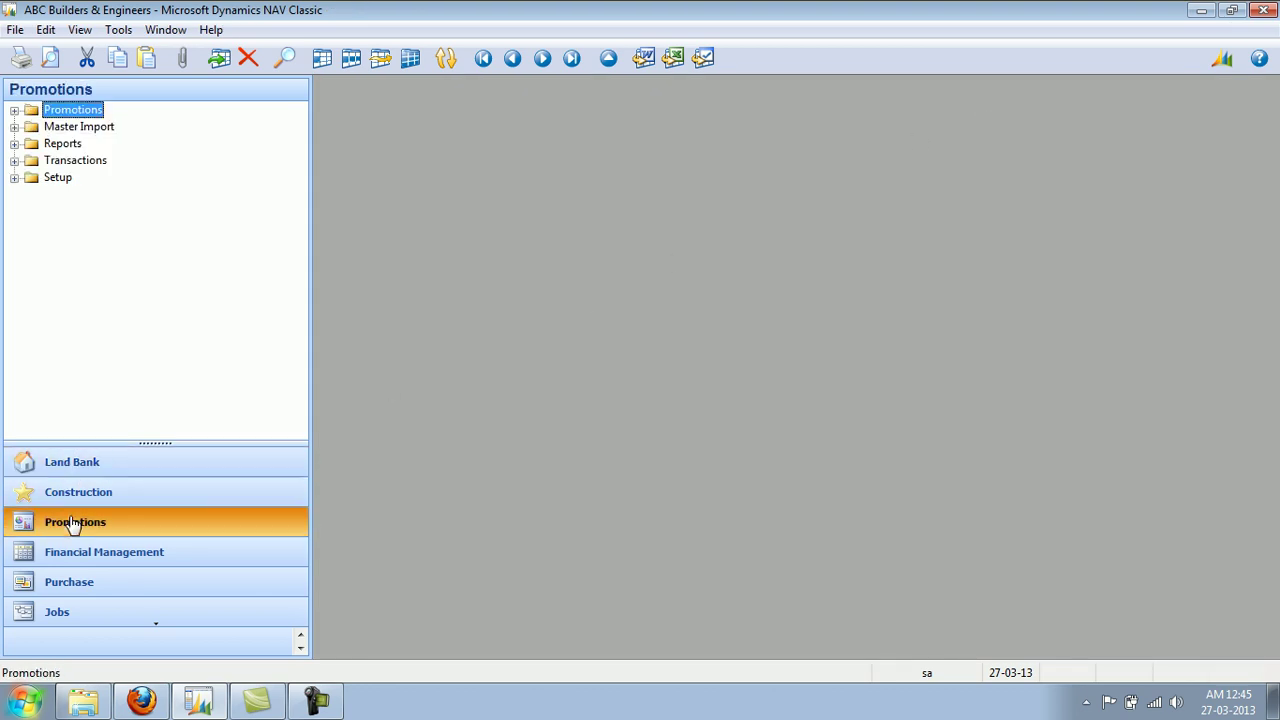
pyautogui.click(14, 110)
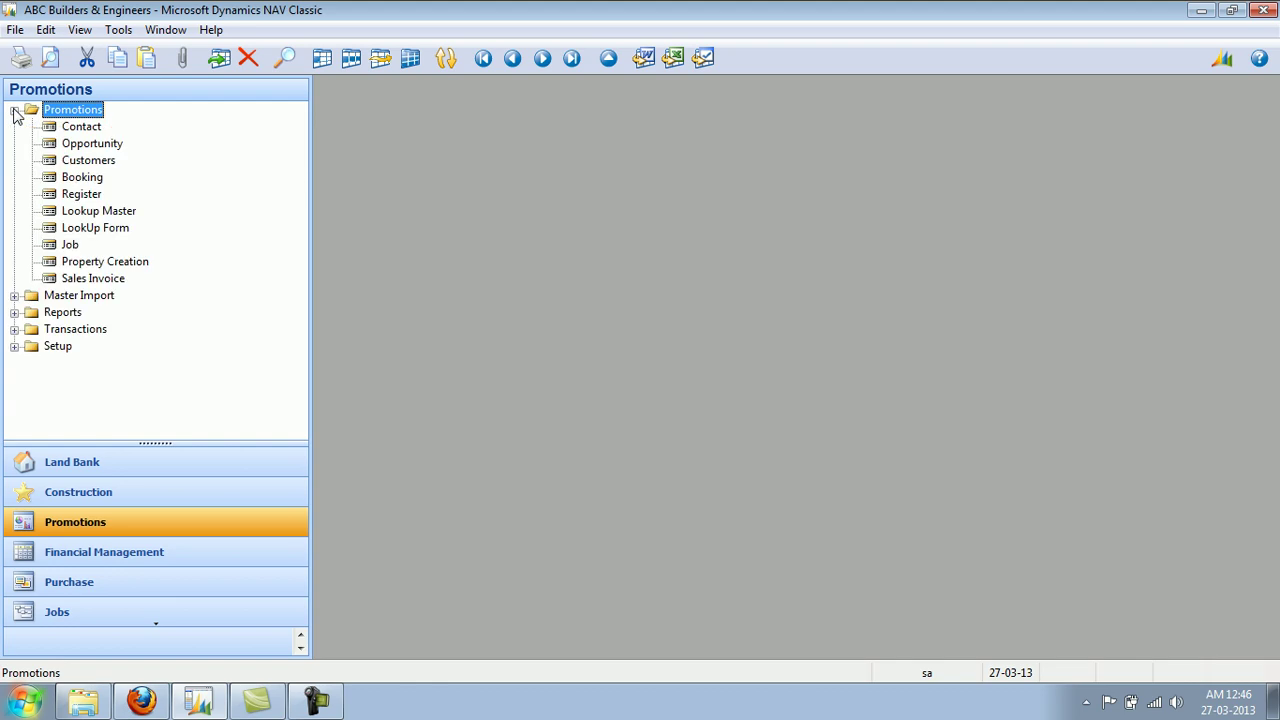
pyautogui.click(70, 244)
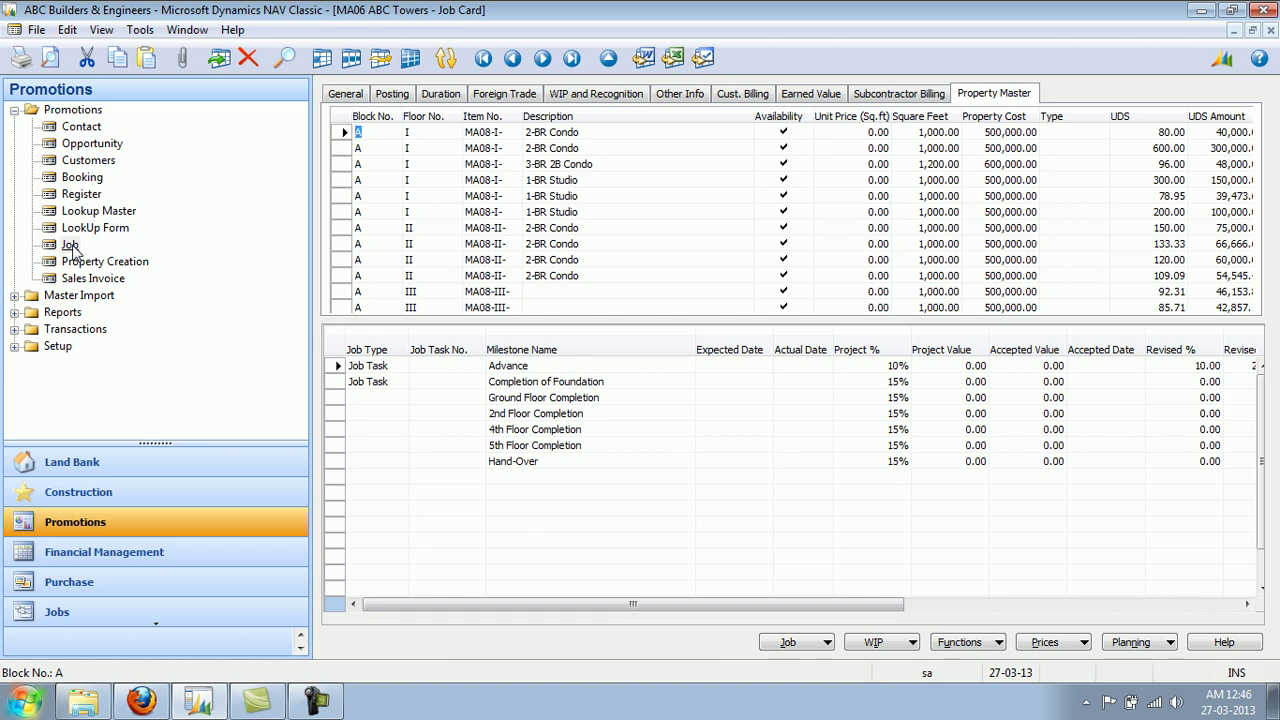
# Examine the ABC Towers job's general details and review the available job types, keeping Capital WIP.
pyautogui.click(348, 94)
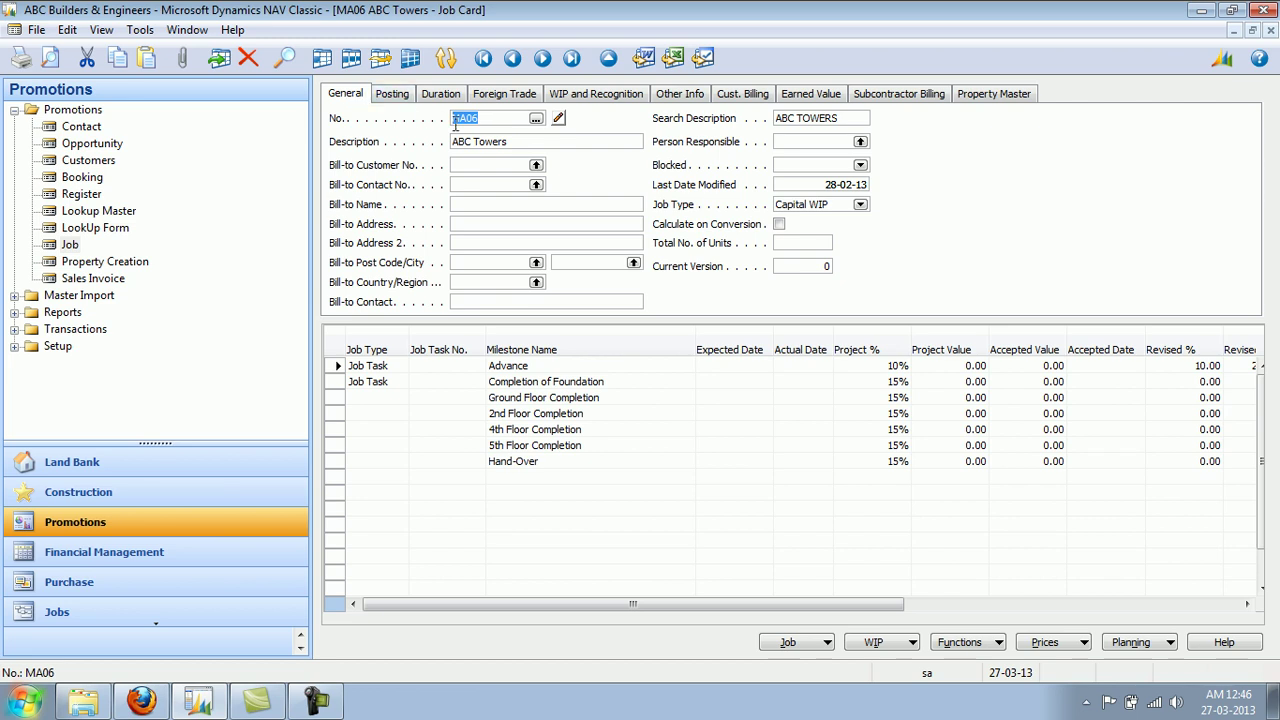
pyautogui.click(860, 205)
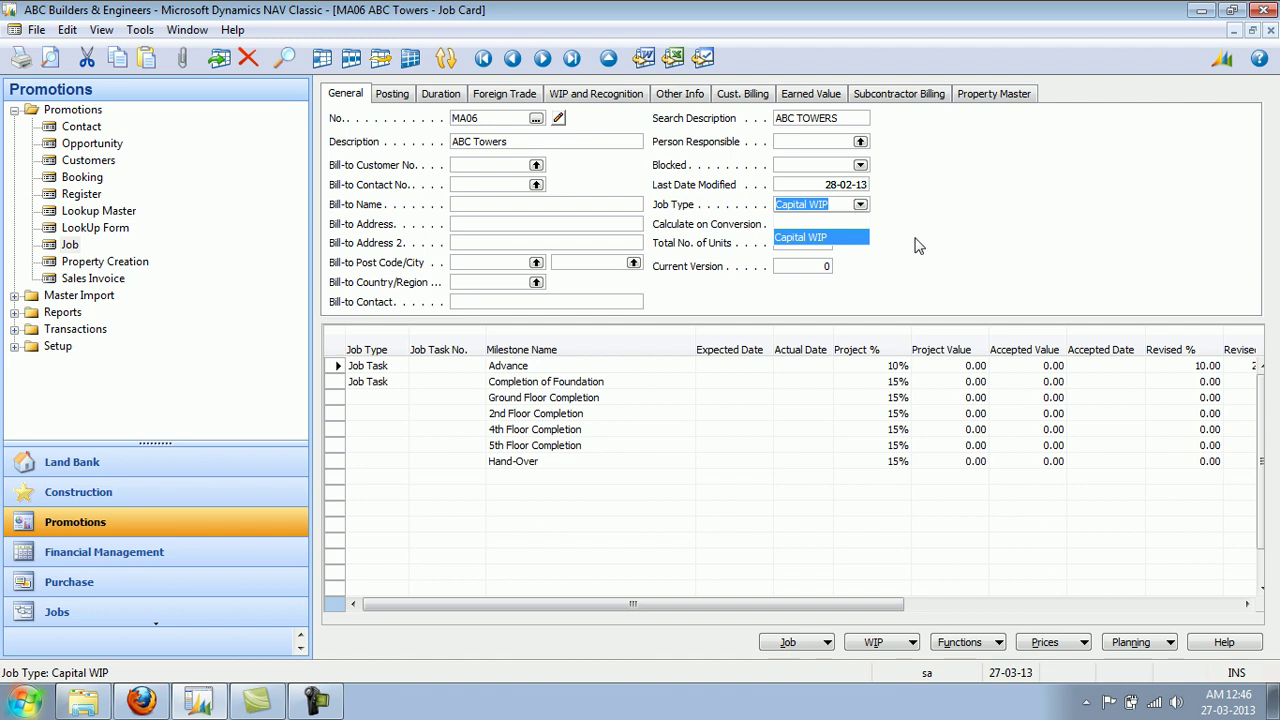
pyautogui.press('Return')
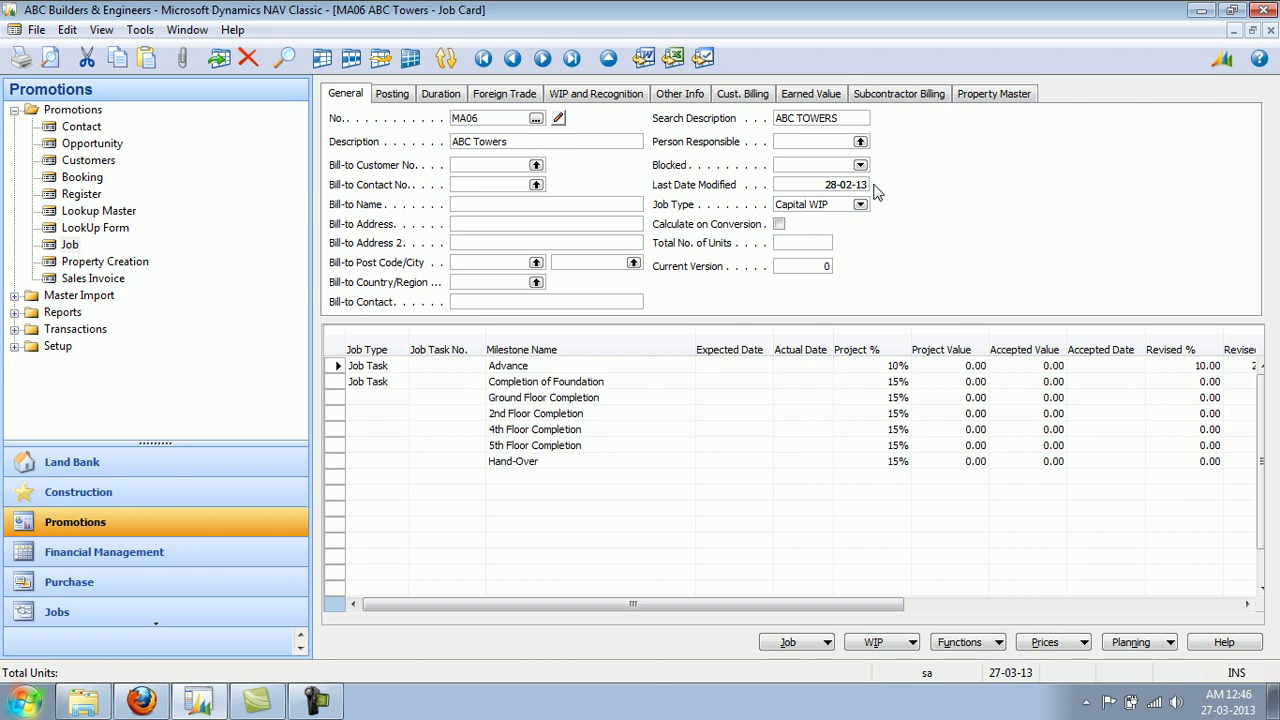
# Examine the first property master unit's block, floor, item, description, availability, square feet, property cost and UDS.
pyautogui.click(982, 96)
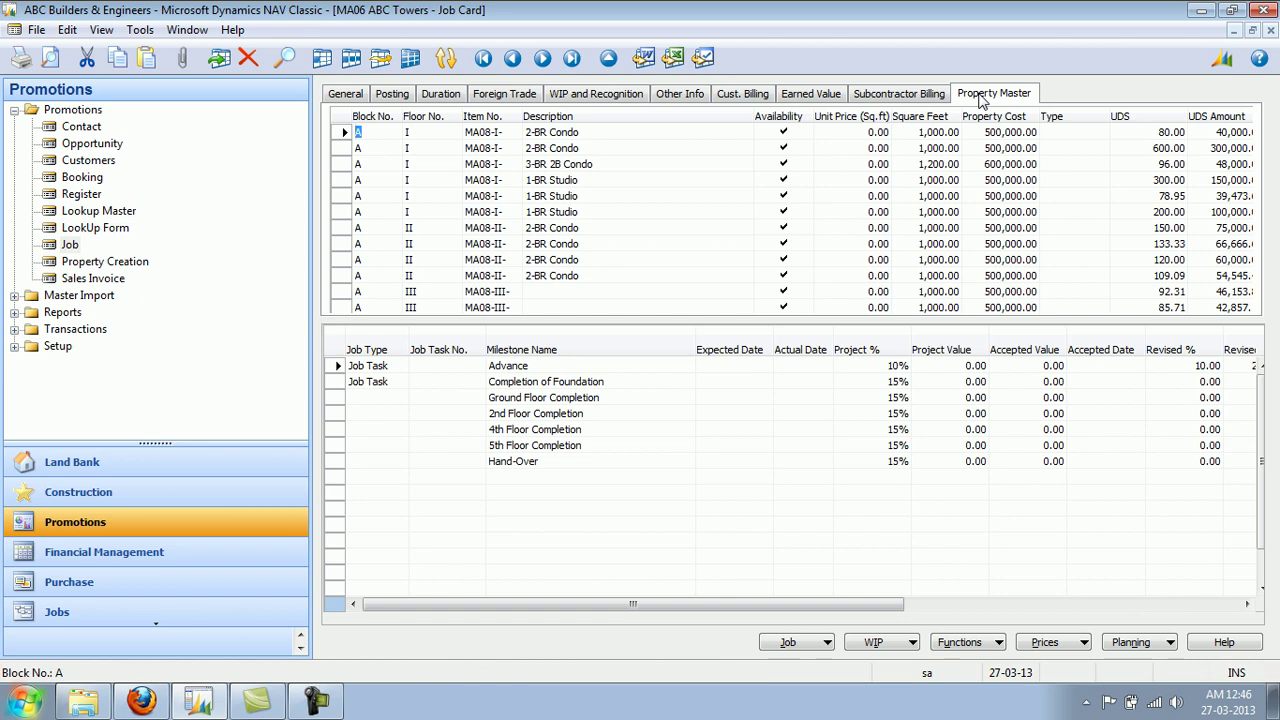
pyautogui.press('Tab')
pyautogui.press('Tab')
pyautogui.press('Tab')
pyautogui.press('Tab')
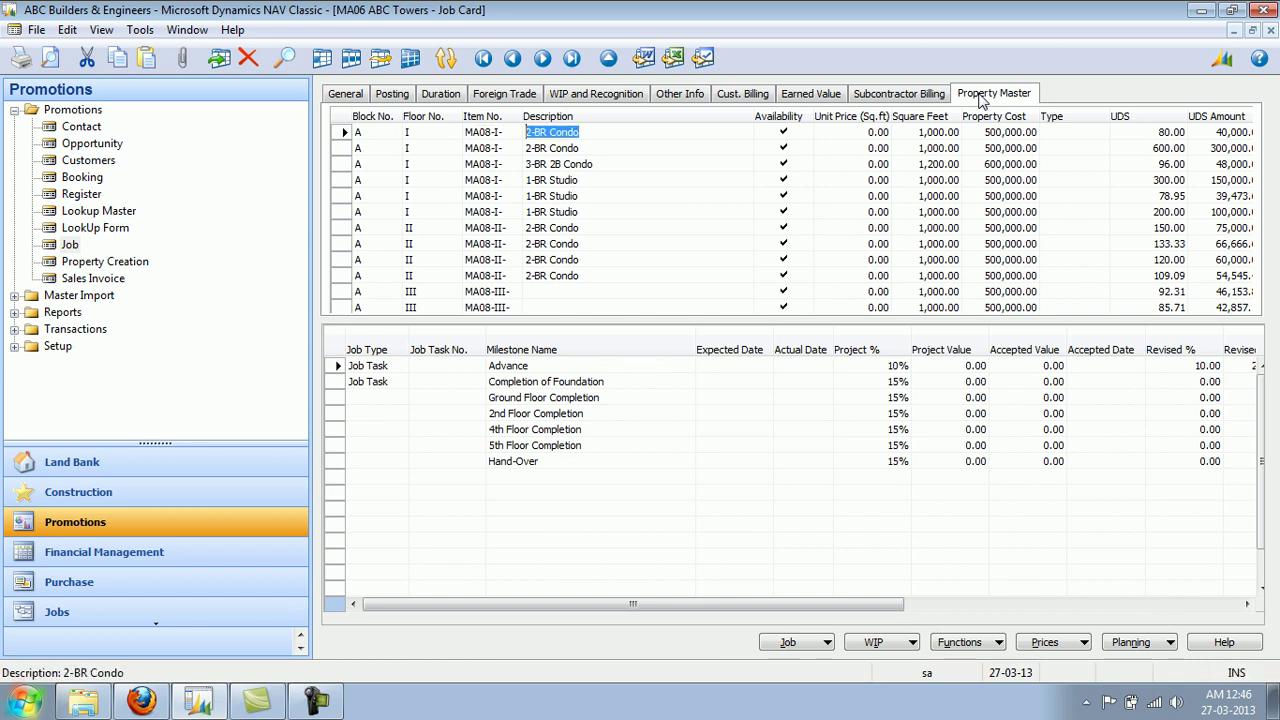
pyautogui.press('Tab')
pyautogui.hotkey('shift', 'Tab')
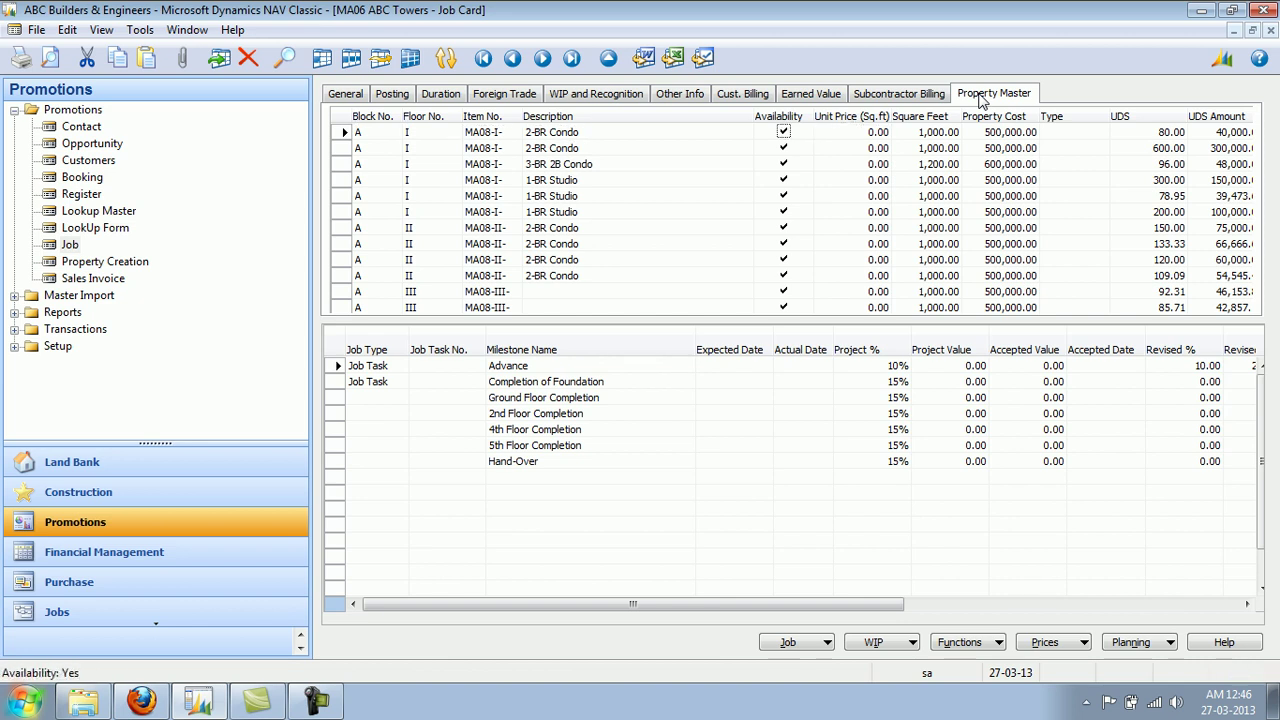
pyautogui.press('Tab')
pyautogui.press('Tab')
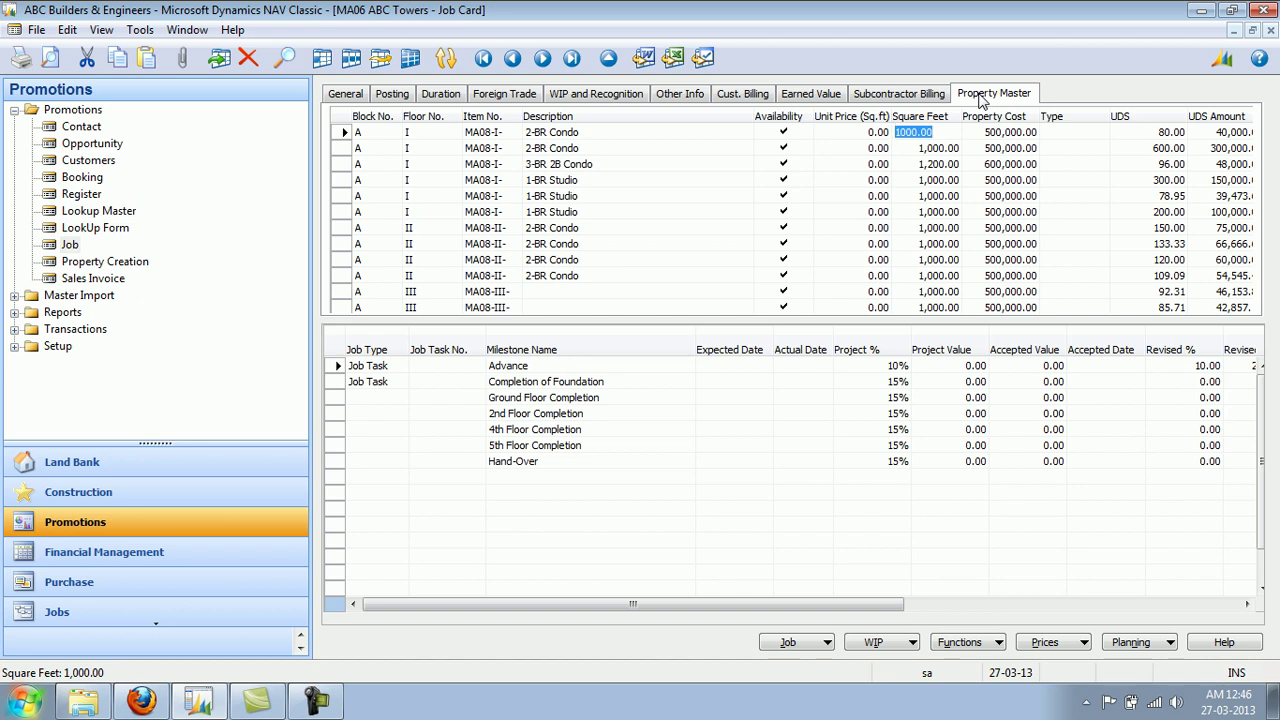
pyautogui.press('Tab')
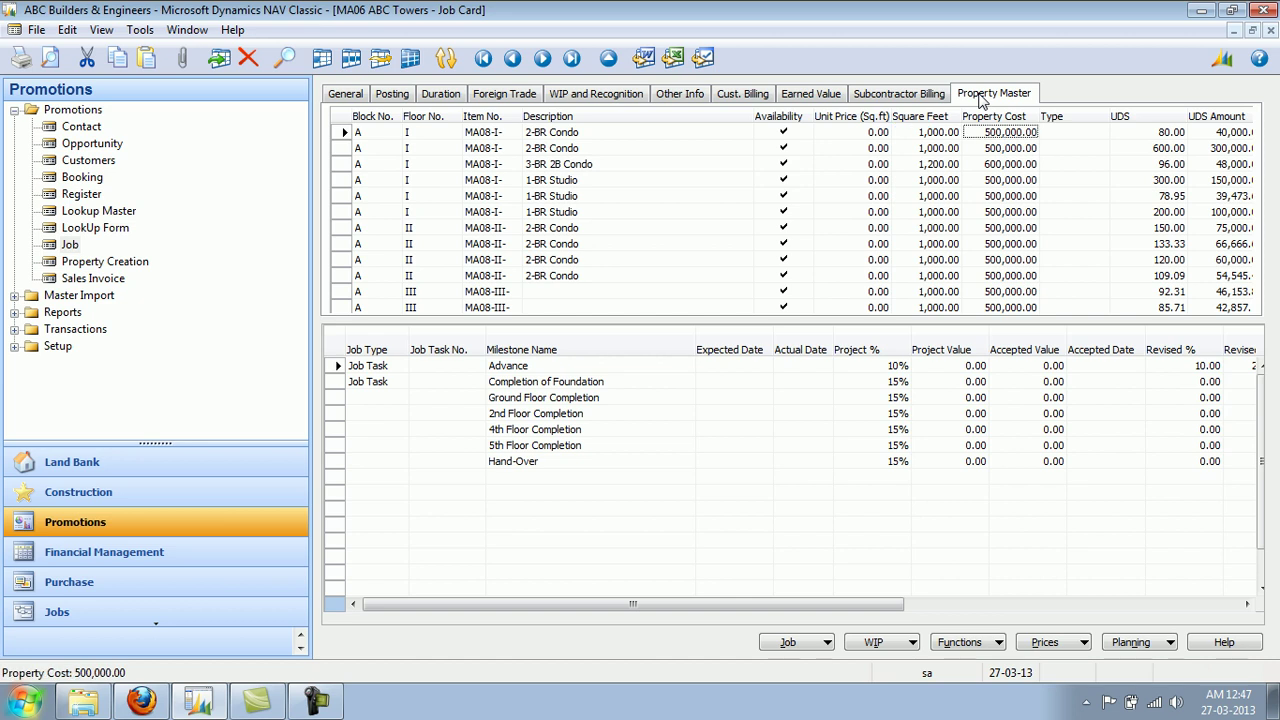
pyautogui.press('Tab')
pyautogui.press('Tab')
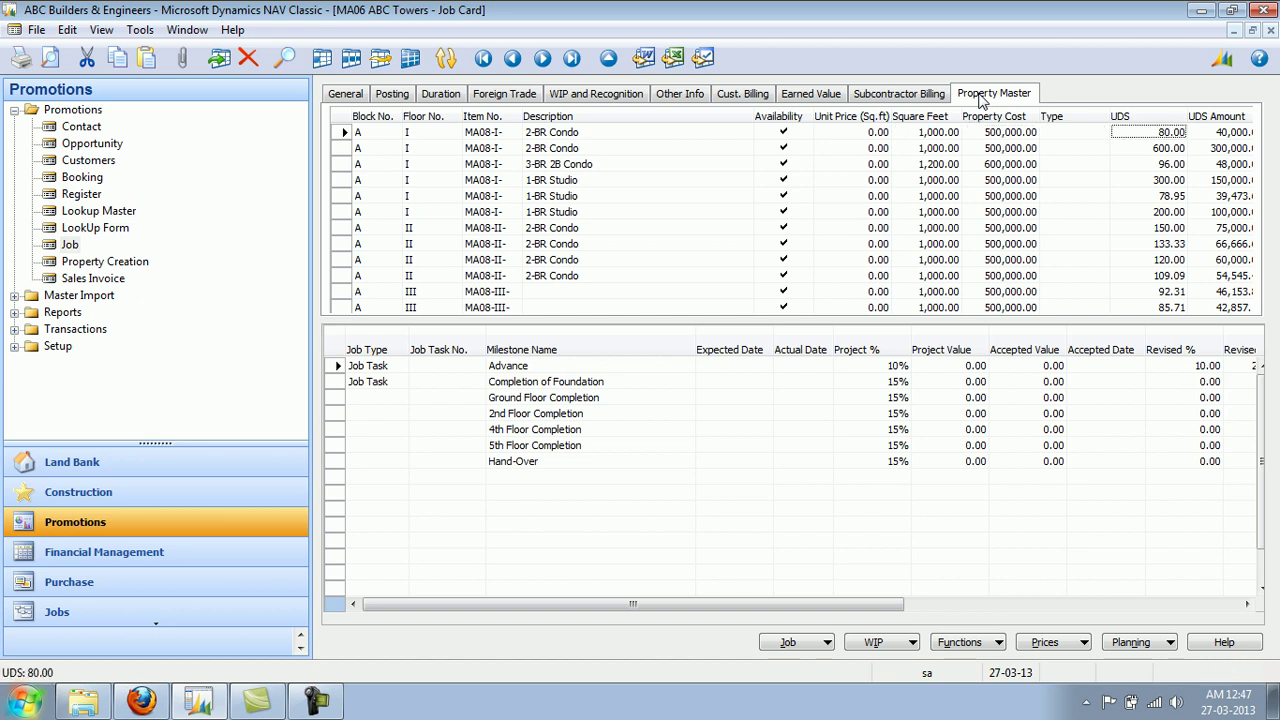
pyautogui.press('Tab')
# Review the second property master unit's details from block number through property cost.
pyautogui.press('Tab')
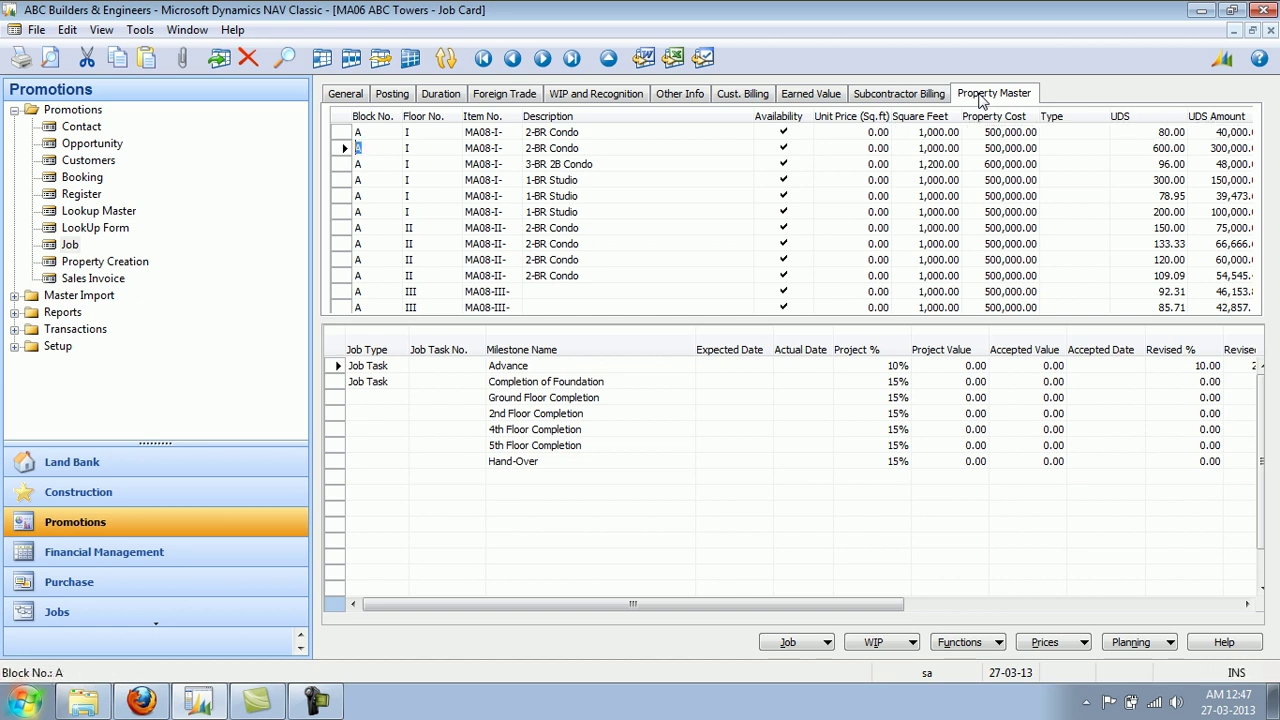
pyautogui.press('Tab')
pyautogui.press('Tab')
pyautogui.press('Tab')
pyautogui.press('Tab')
pyautogui.press('Tab')
pyautogui.press('Tab')
pyautogui.press('Tab')
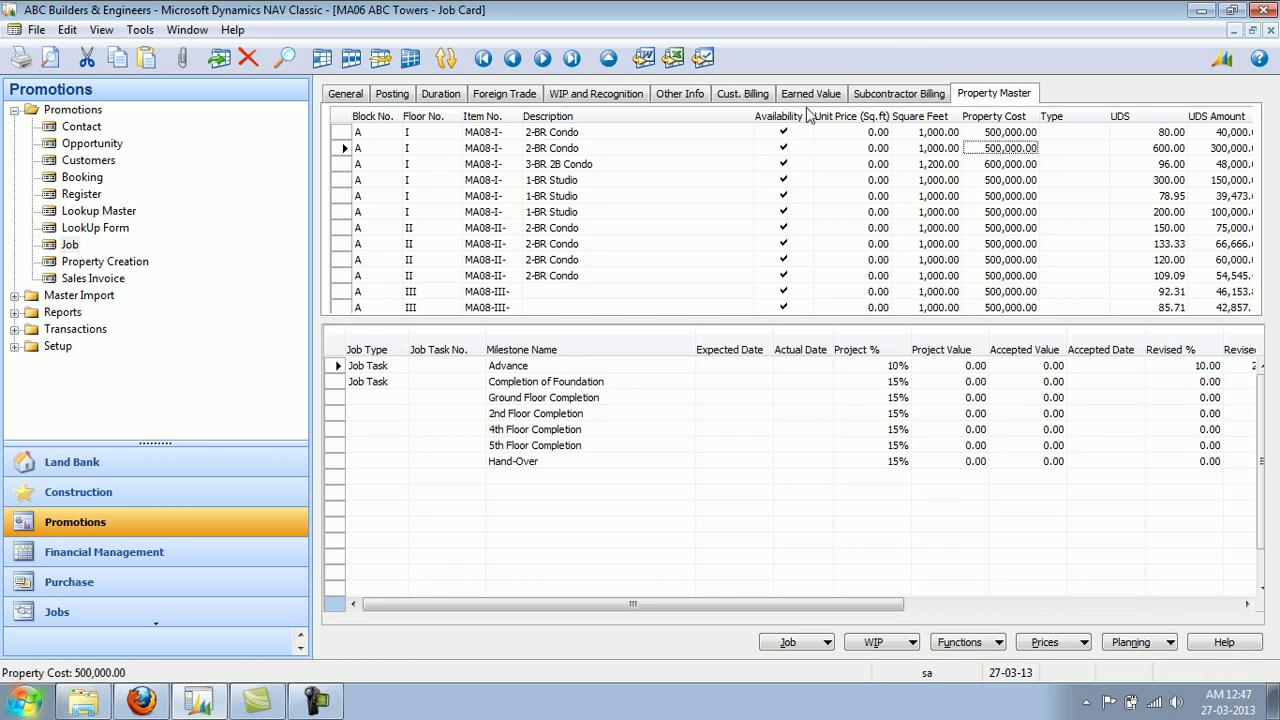
# Check the job's land cost in its other information and compare the UDS and UDS Amount of the property master units.
pyautogui.click(680, 95)
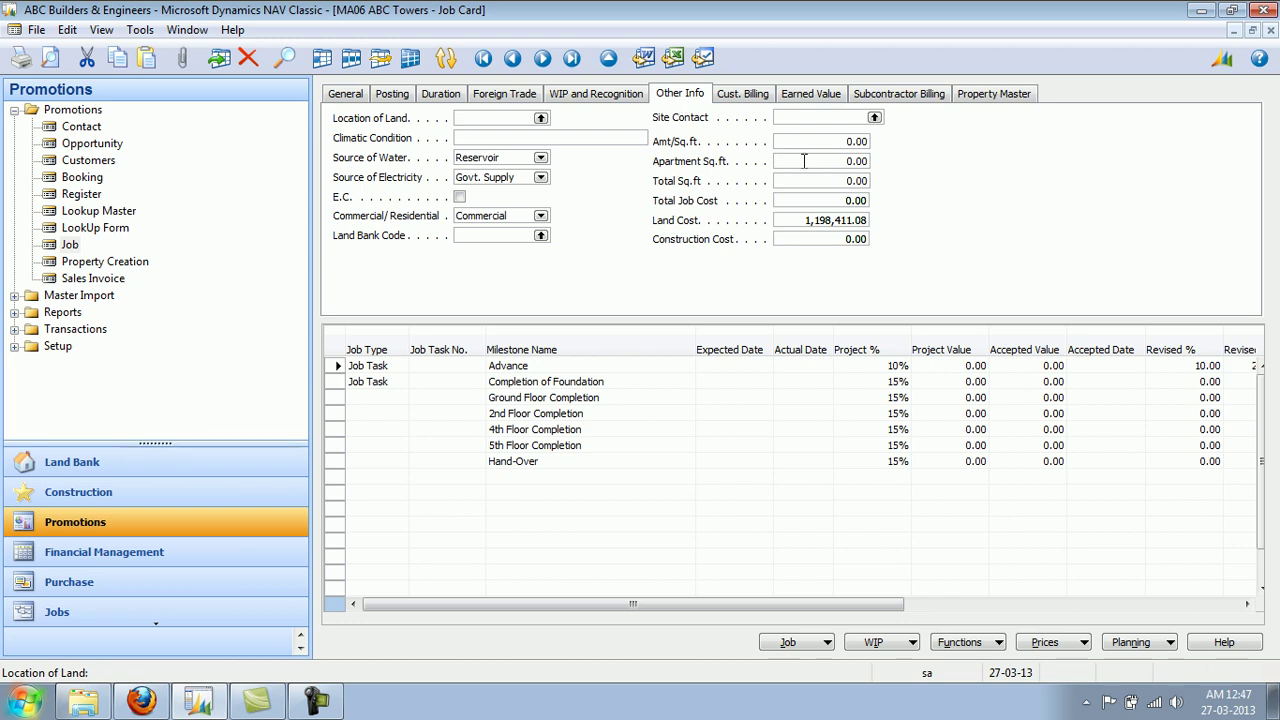
pyautogui.click(962, 100)
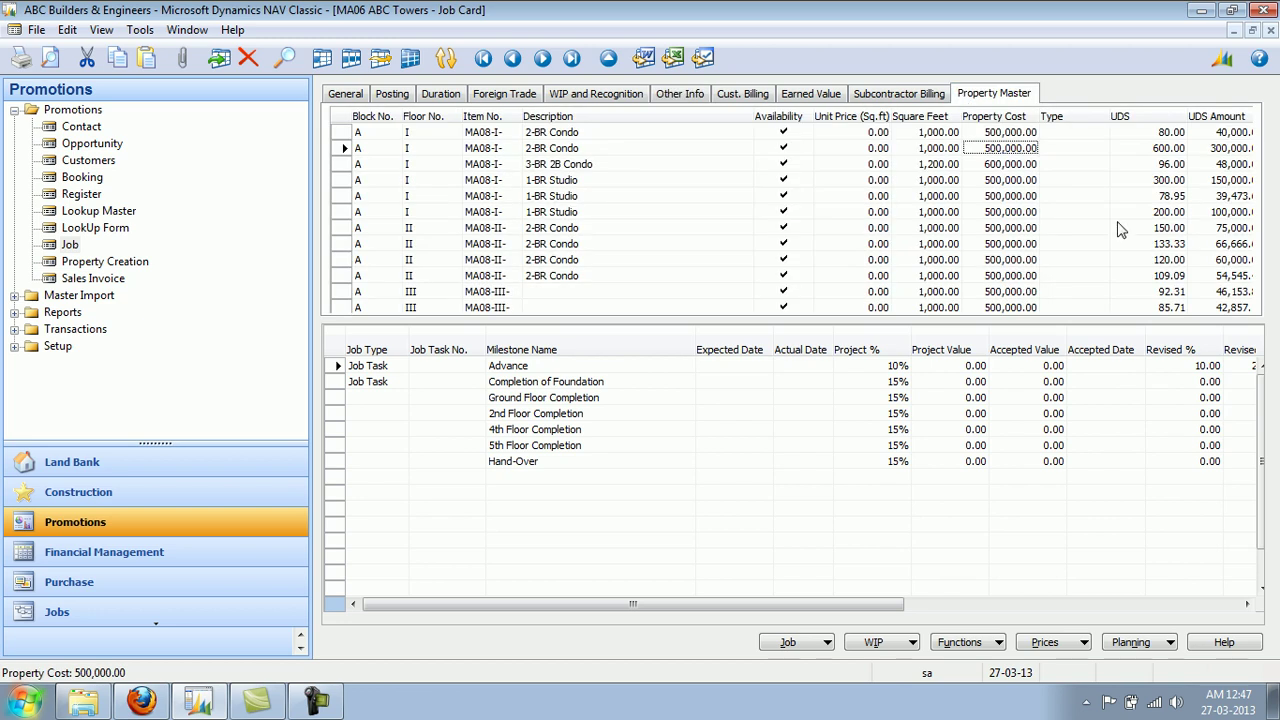
pyautogui.press('Tab')
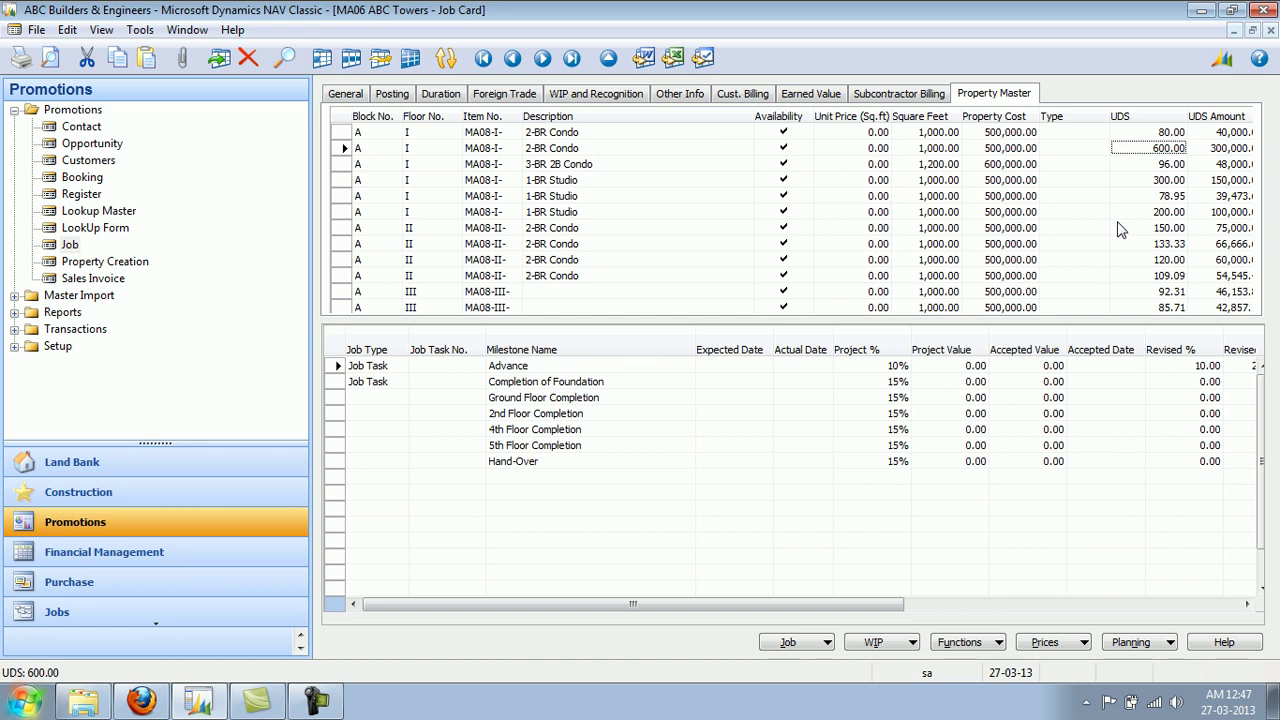
pyautogui.press('Right')
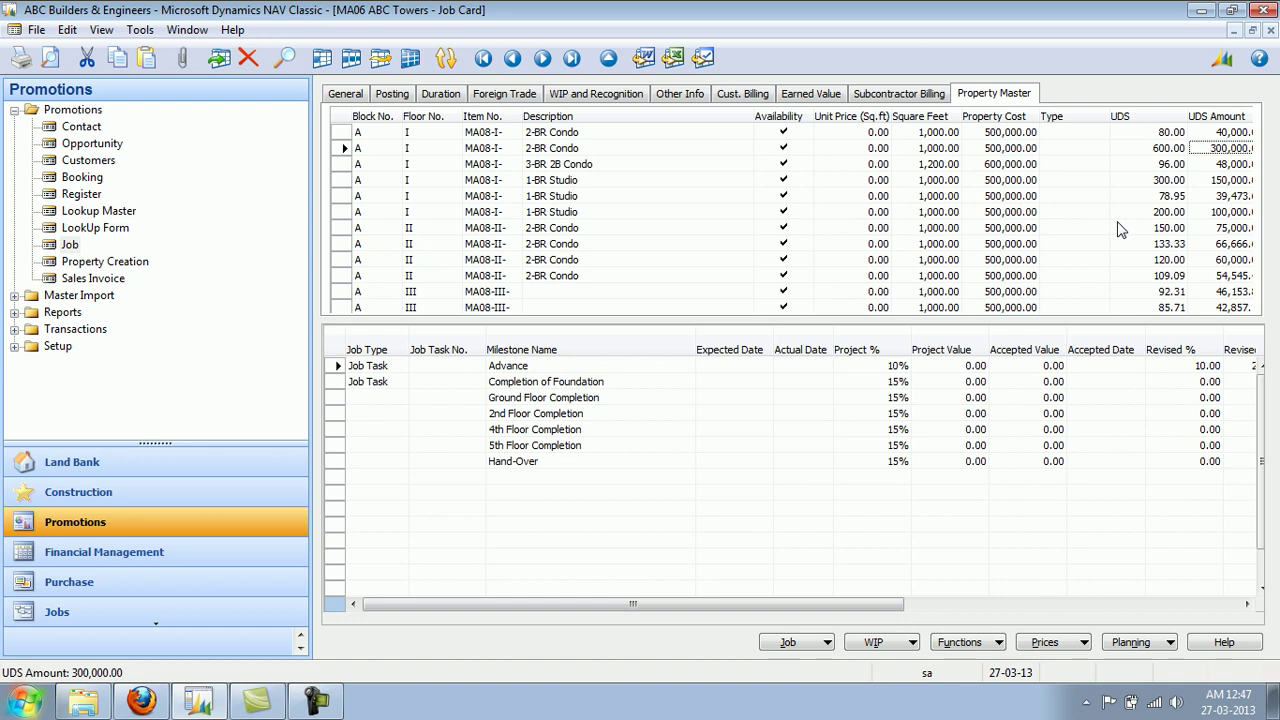
pyautogui.press('Left')
pyautogui.press('Right')
pyautogui.press('Down')
pyautogui.press('Down')
pyautogui.press('Down')
pyautogui.press('Down')
pyautogui.press('Down')
# Examine the job's milestones from Advance to Hand-Over and the Advance line's expected date, project percentage and values.
pyautogui.moveTo(338, 368); pyautogui.dragTo(341, 461)
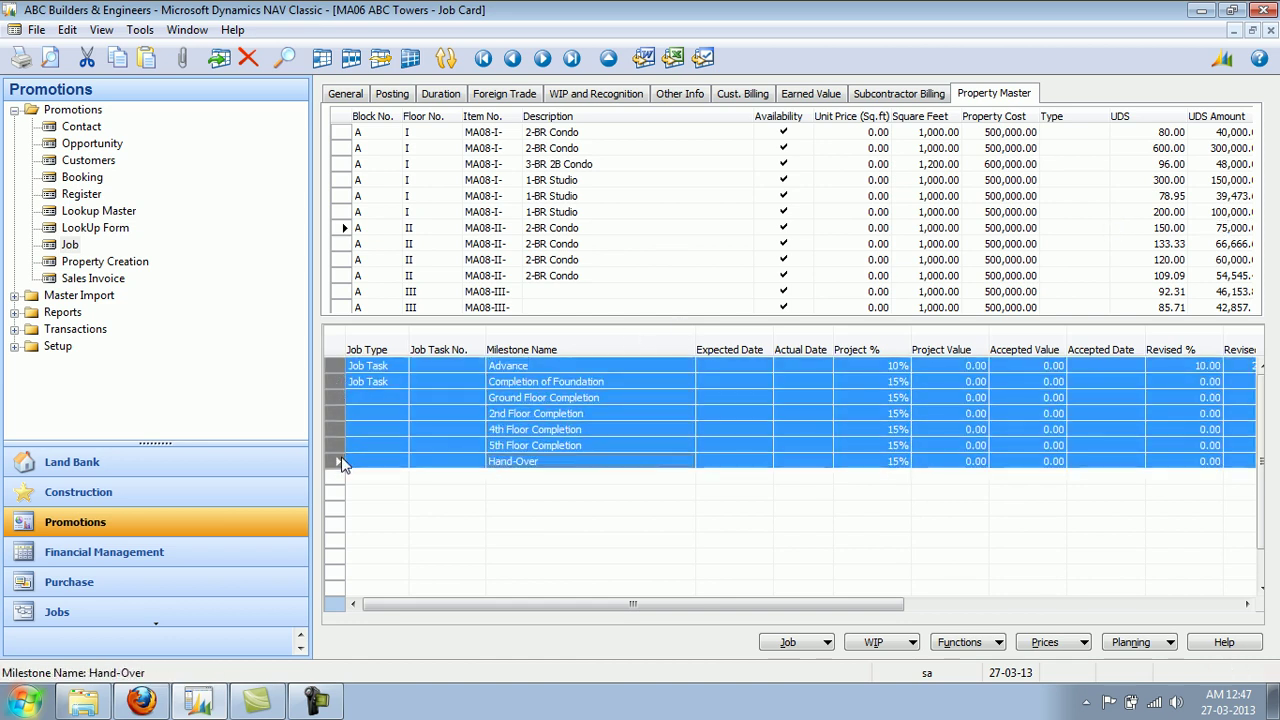
pyautogui.click(559, 367)
pyautogui.press('Tab')
pyautogui.press('Tab')
pyautogui.press('Tab')
pyautogui.press('Tab')
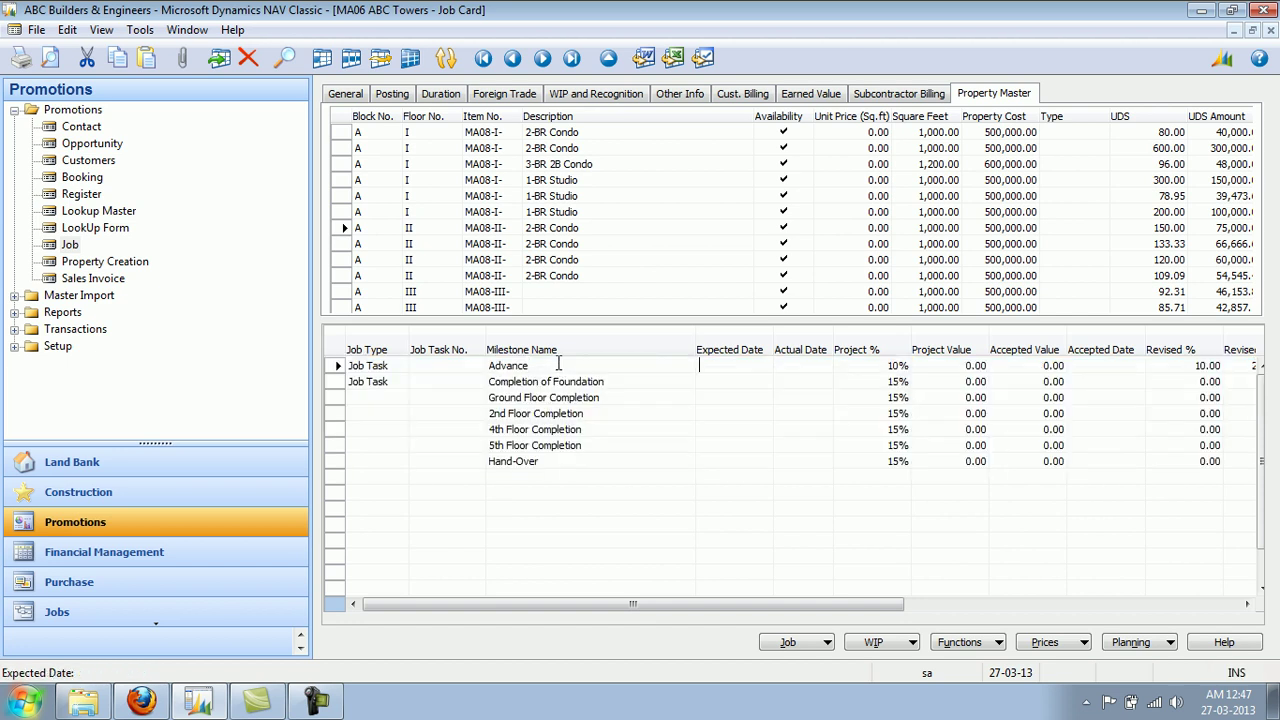
pyautogui.press('Tab')
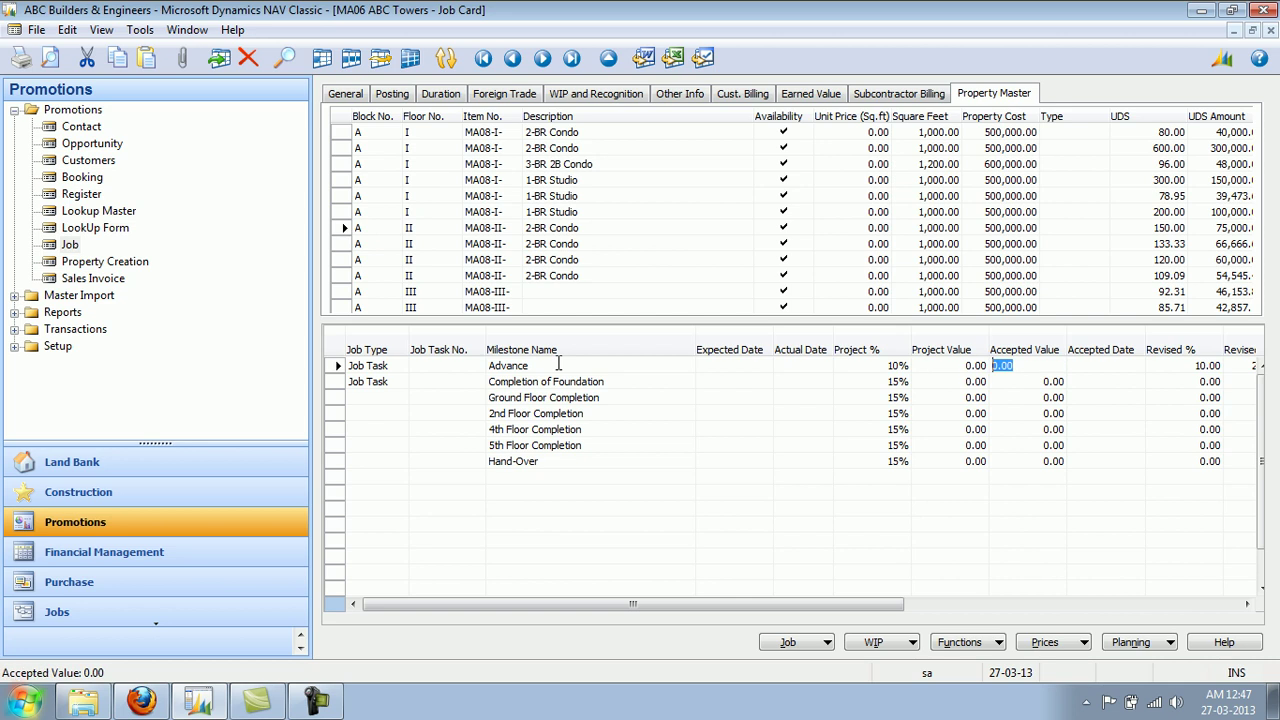
# Examine the Advance milestone's accepted date, revised figures, G/L posting account, selection, invoice details, reason code and remarks.
pyautogui.press('Tab')
pyautogui.press('Tab')
pyautogui.press('Tab')
pyautogui.press('Tab')
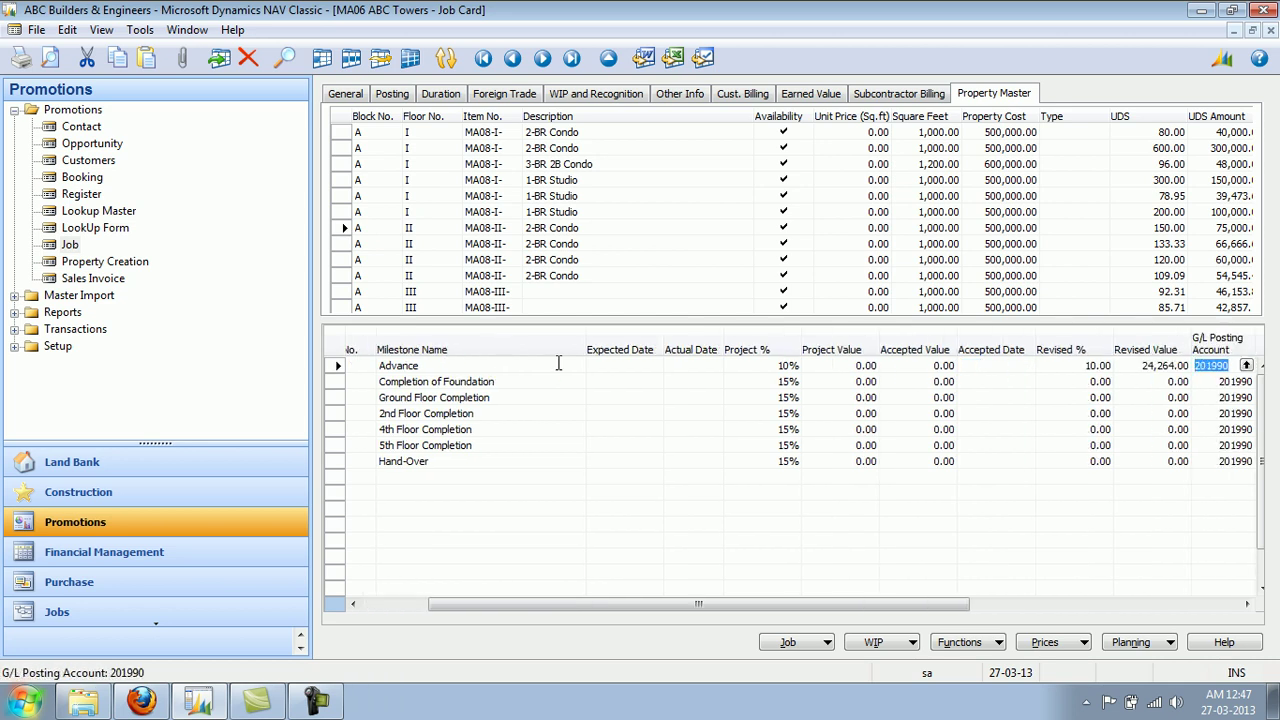
pyautogui.press('Tab')
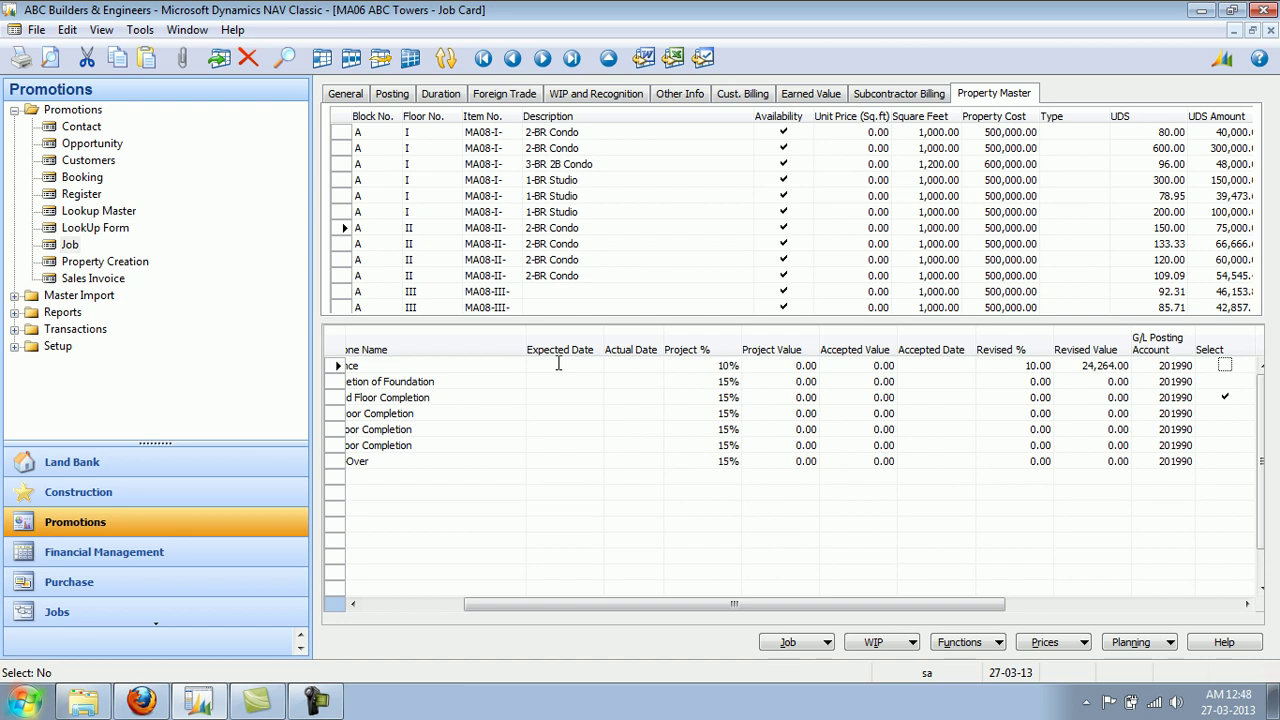
pyautogui.press('Tab')
pyautogui.press('Tab')
pyautogui.press('Tab')
pyautogui.press('Tab')
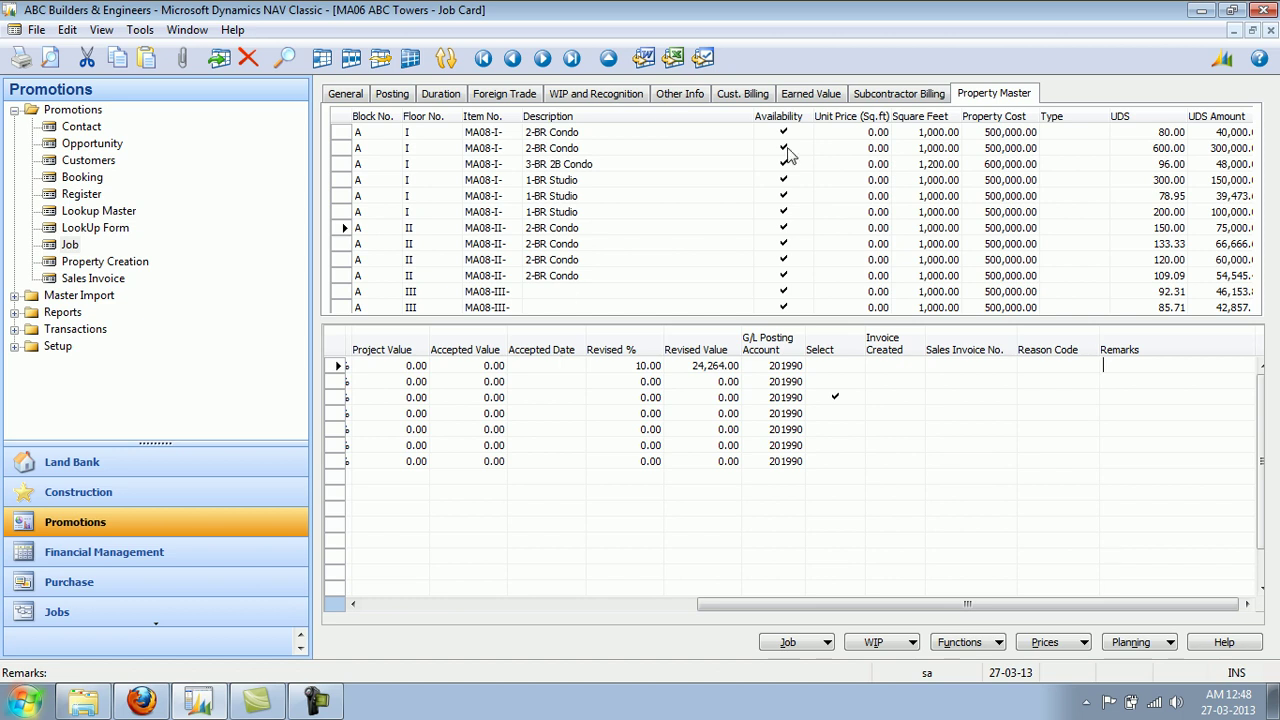
# Check the second unit's property cost again and close the Job card.
pyautogui.click(1022, 149)
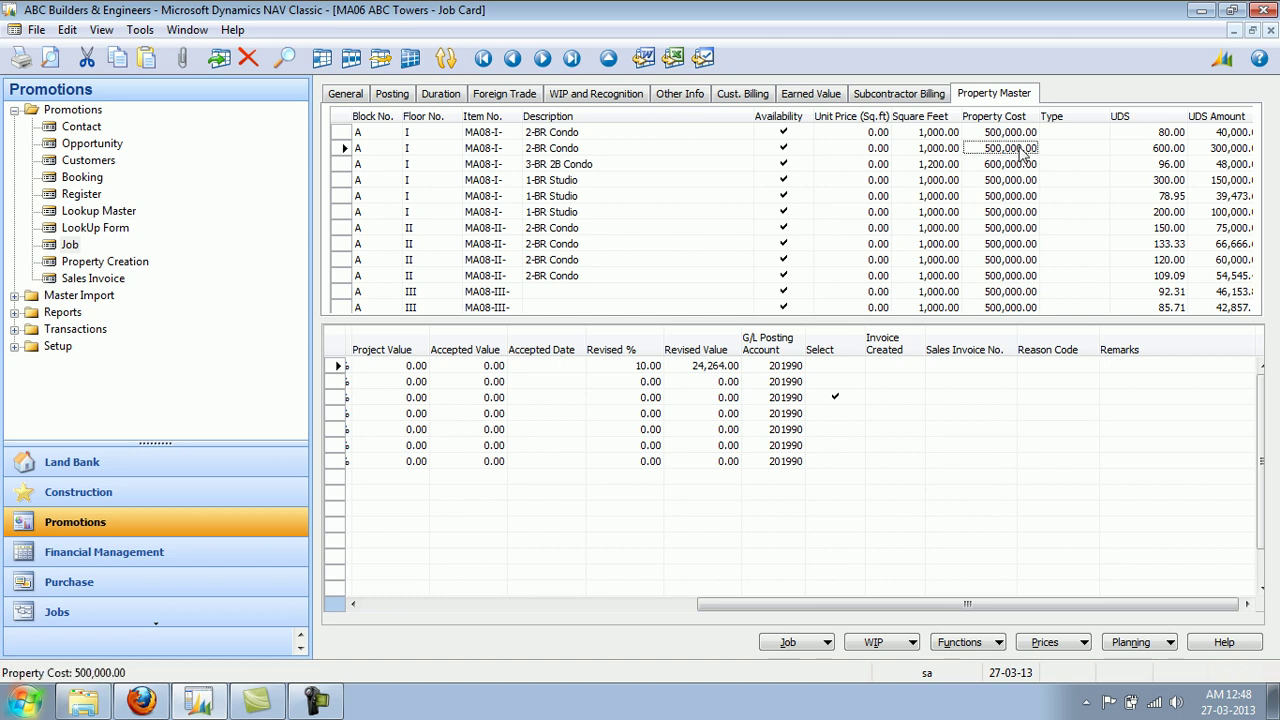
pyautogui.press('Escape')
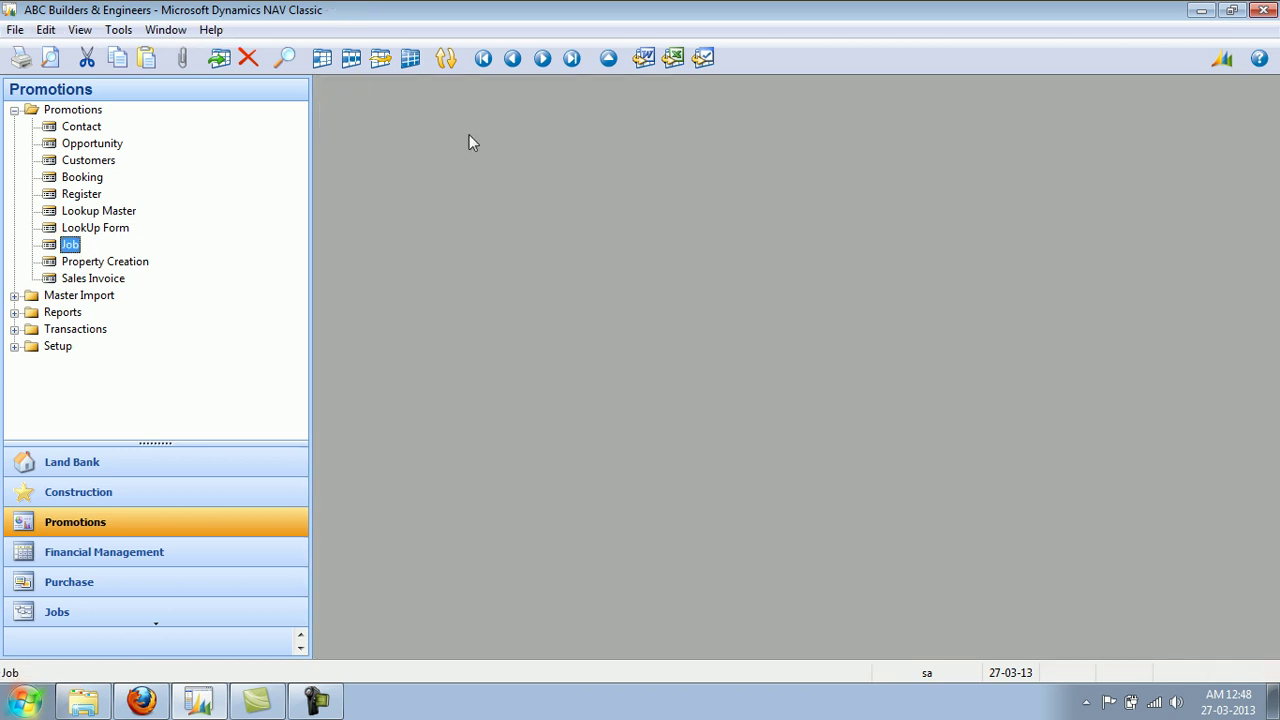
# Open the contact list from the Contact card, examine the first contact's phone, salesperson, territory and search name, and close the card.
pyautogui.click(96, 128)
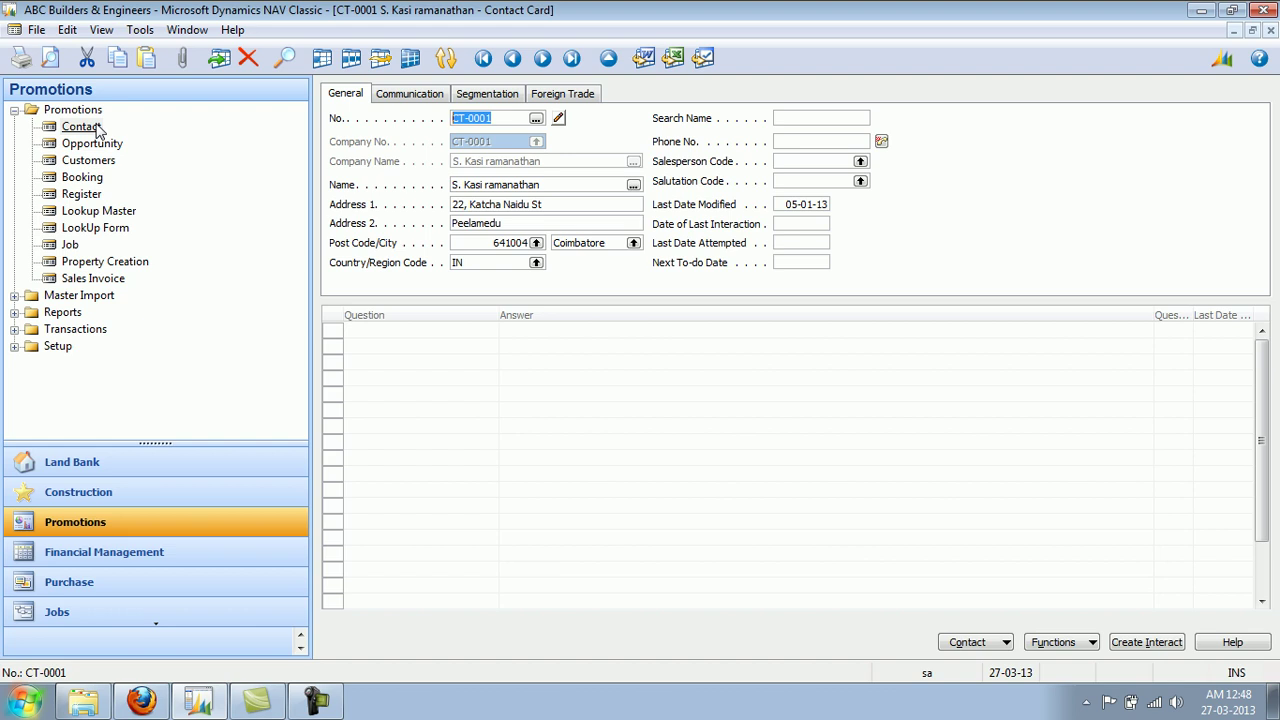
pyautogui.click(606, 62)
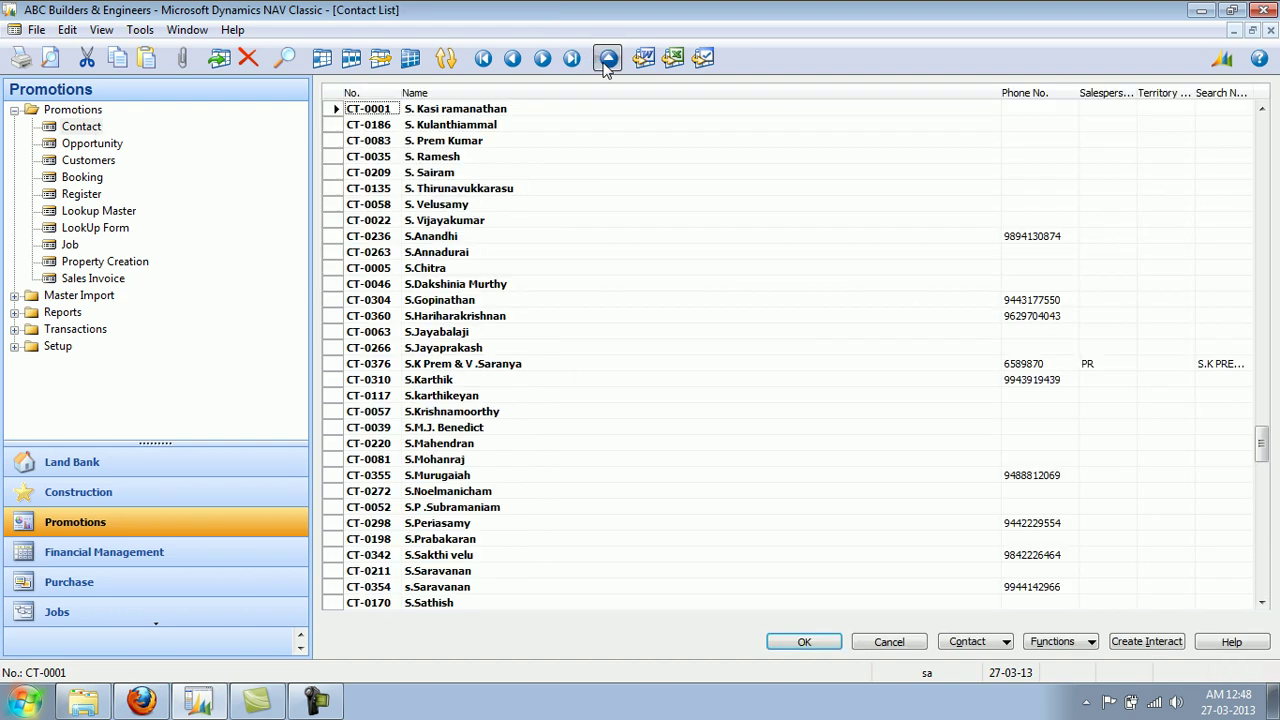
pyautogui.click(510, 113)
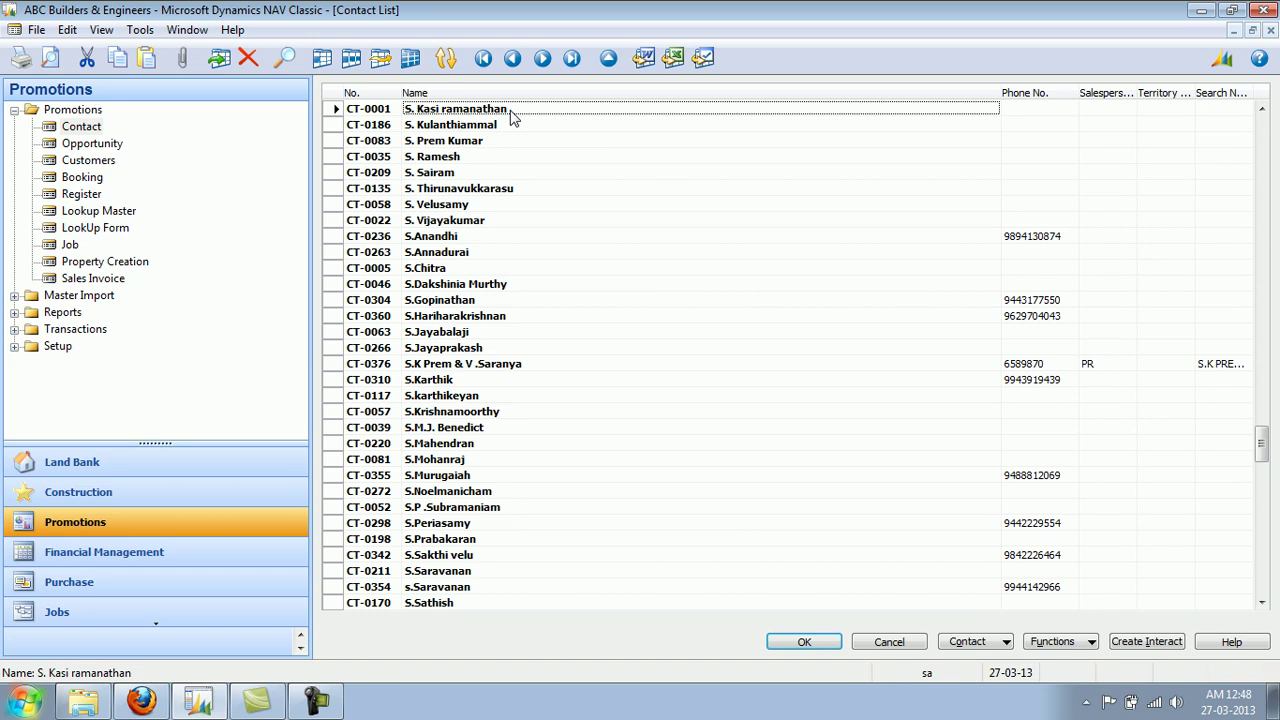
pyautogui.press('Tab')
pyautogui.press('Tab')
pyautogui.press('Tab')
pyautogui.press('Tab')
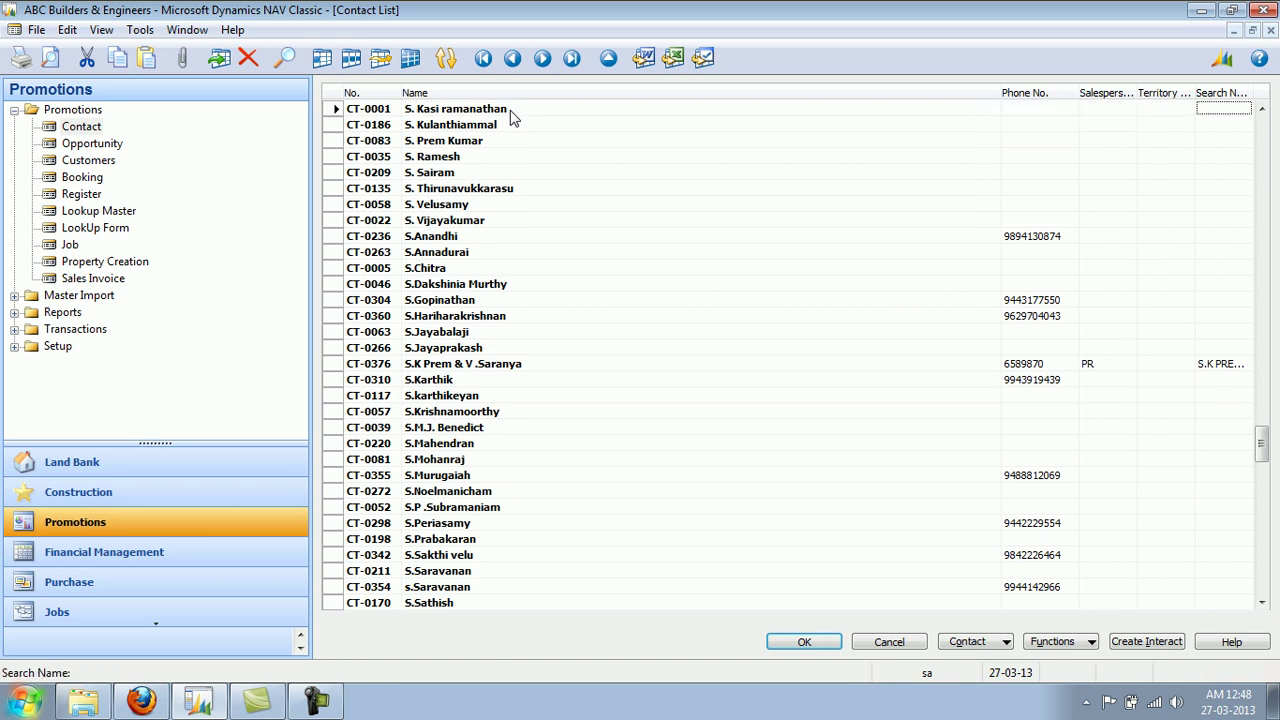
pyautogui.press('Return')
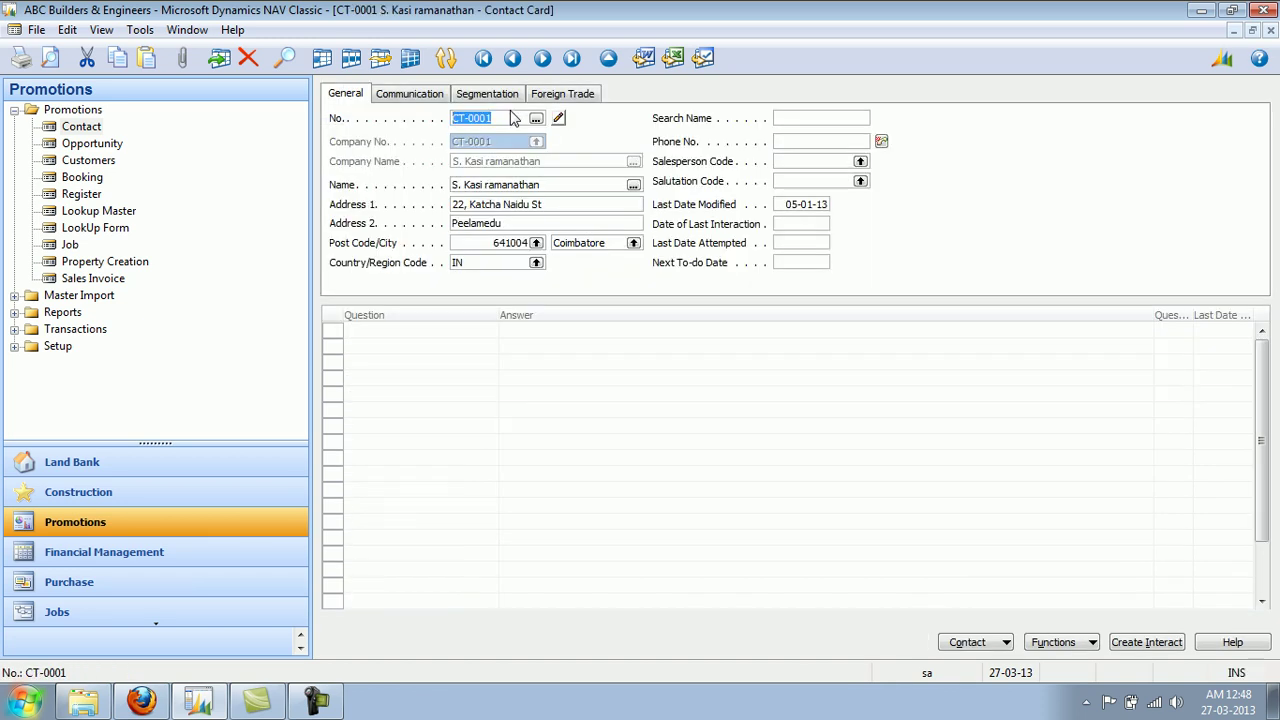
pyautogui.press('Escape')
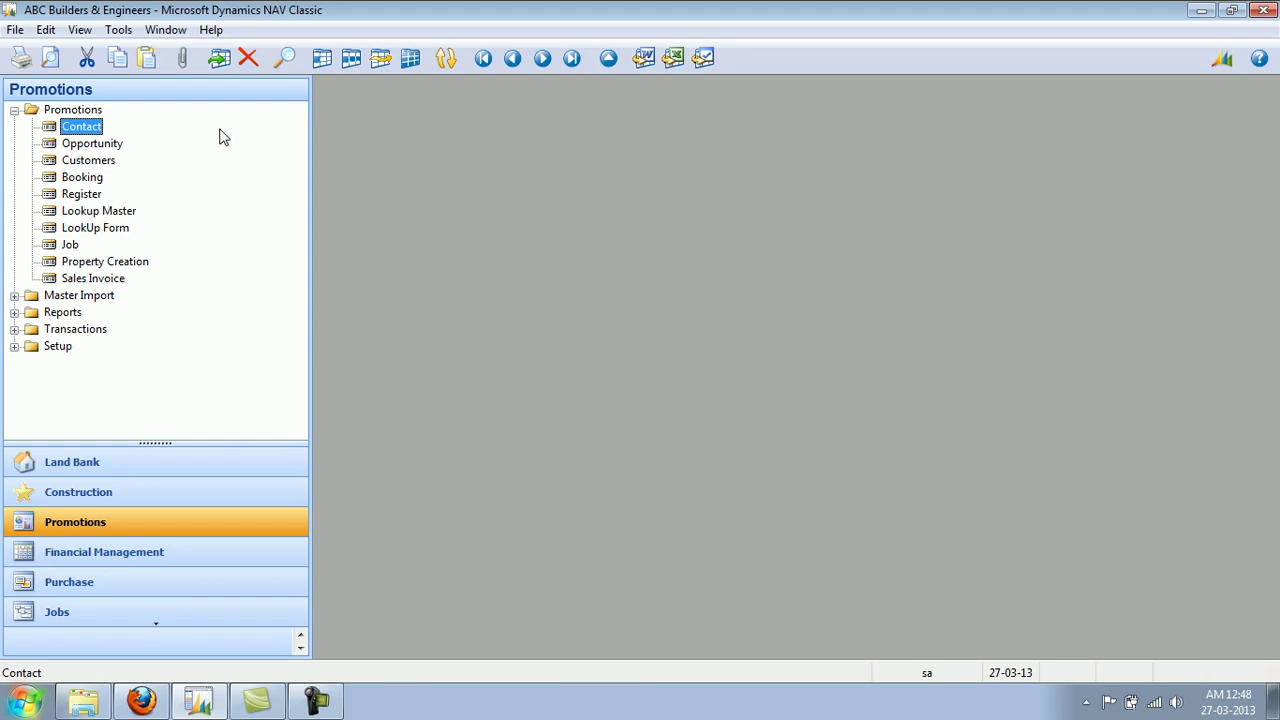
# Open the Opportunity card from the Promotions area and examine its date, project, contact and property.
pyautogui.click(122, 145)
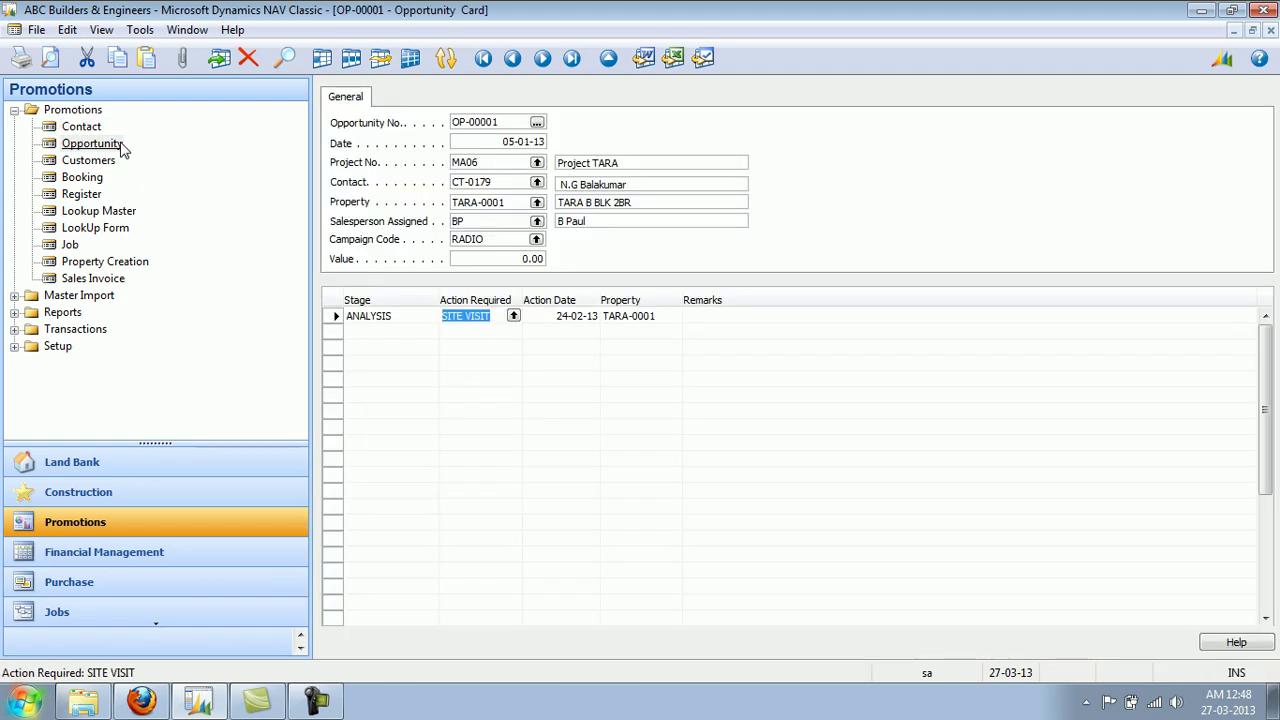
pyautogui.click(516, 141)
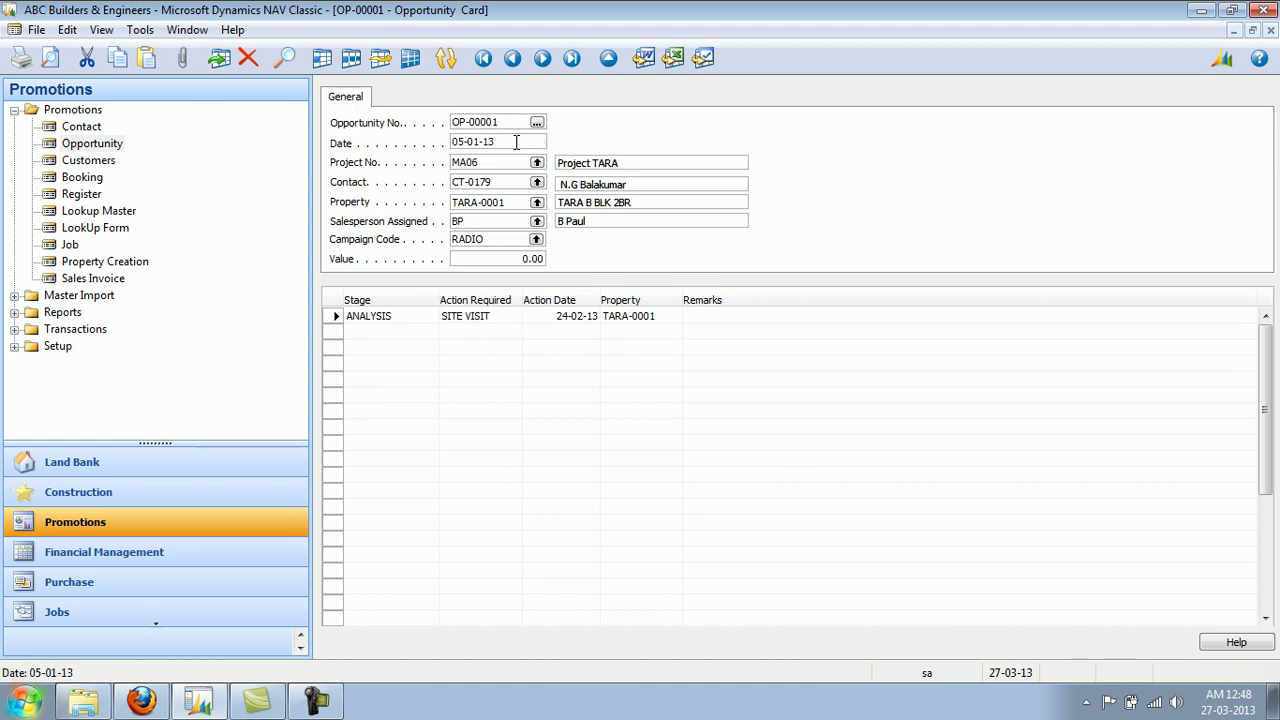
pyautogui.click(529, 163)
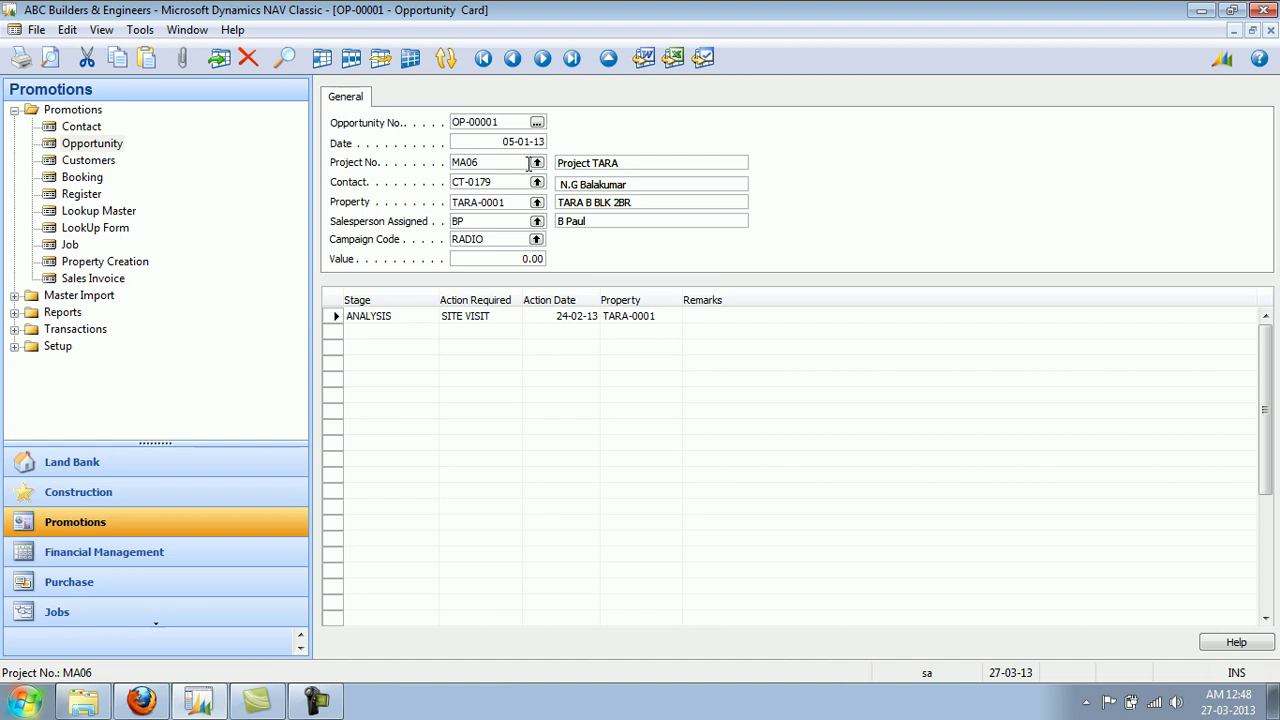
pyautogui.click(521, 182)
pyautogui.click(519, 199)
# Review the available salespeople and campaign codes for the opportunity, keeping the assigned salesperson and the RADIO campaign.
pyautogui.click(537, 224)
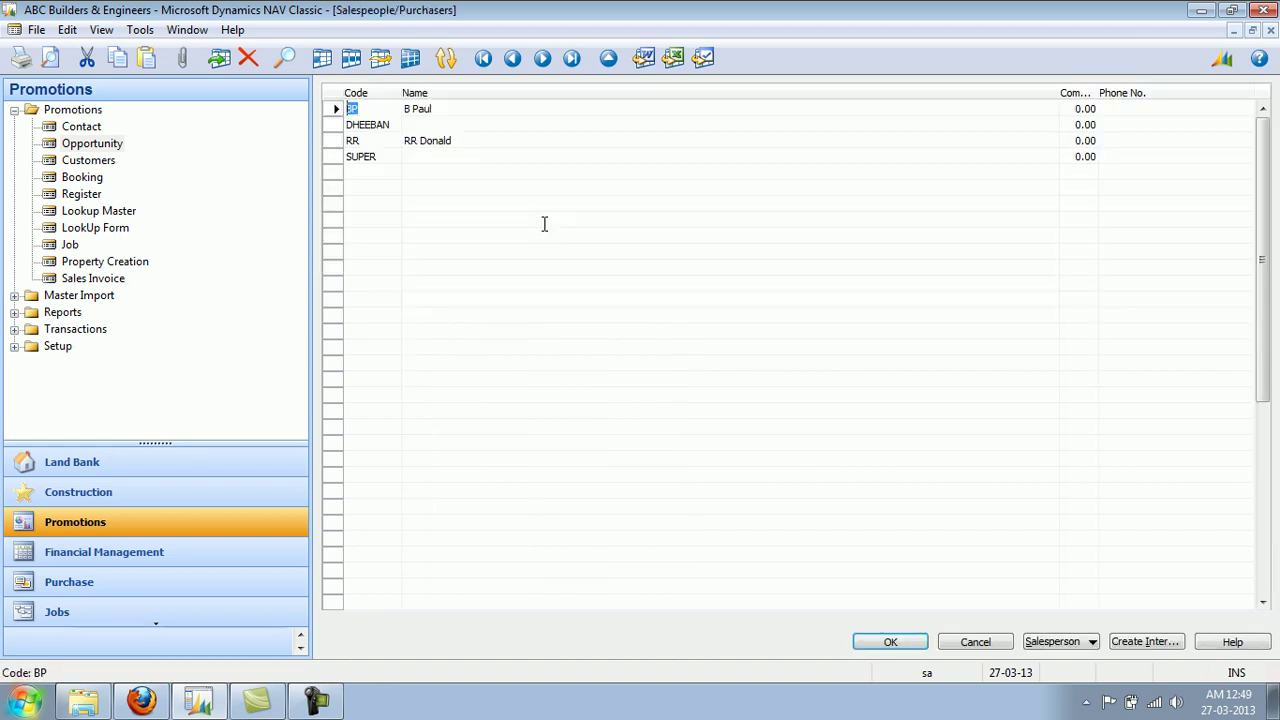
pyautogui.press('Return')
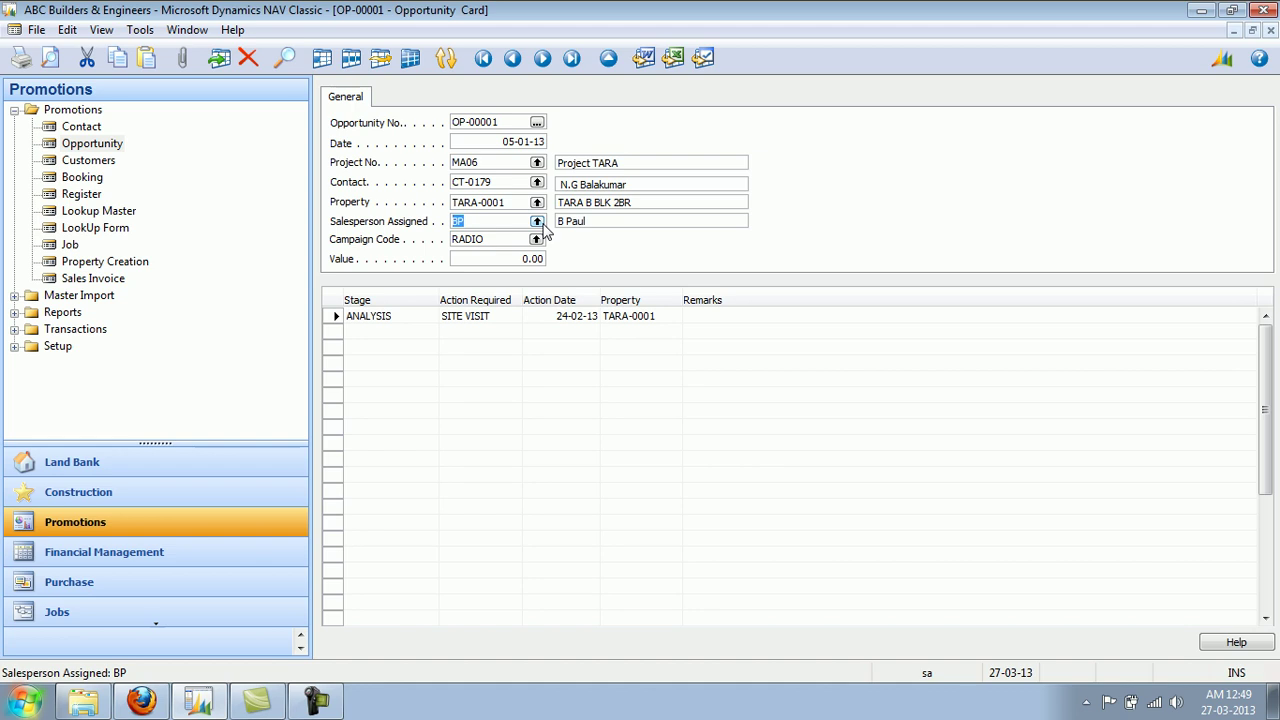
pyautogui.click(537, 242)
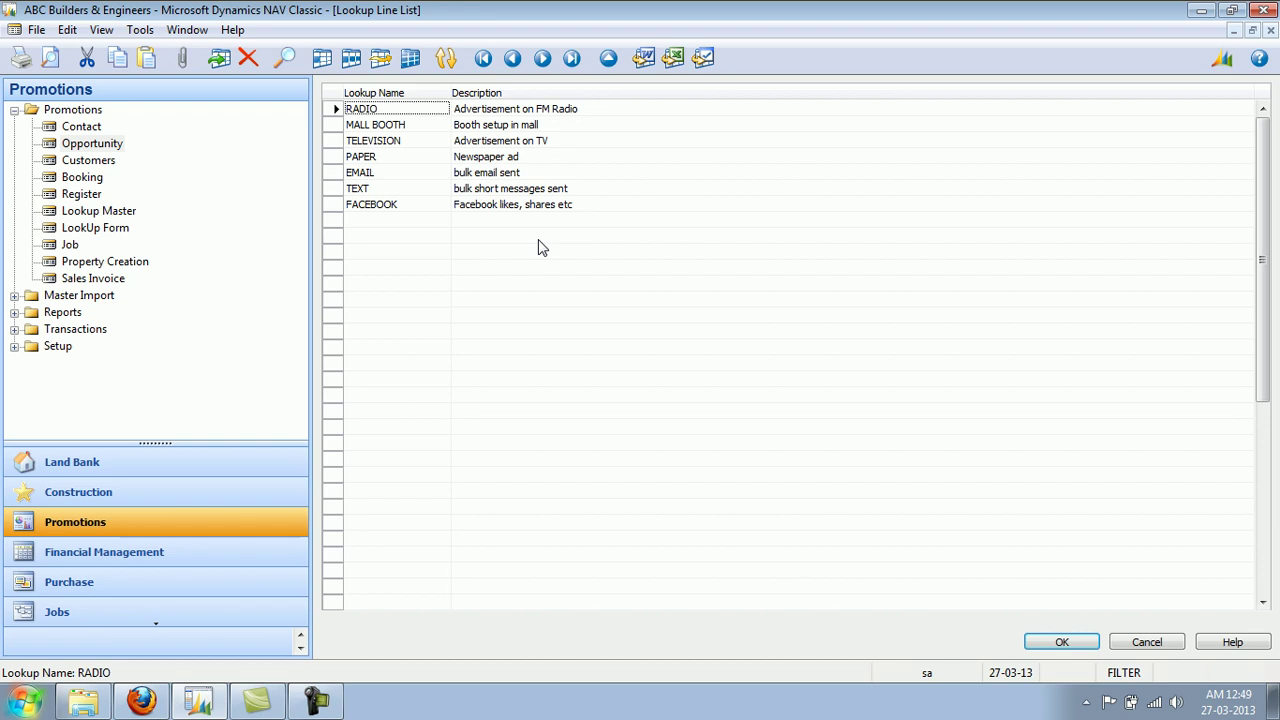
pyautogui.press('Return')
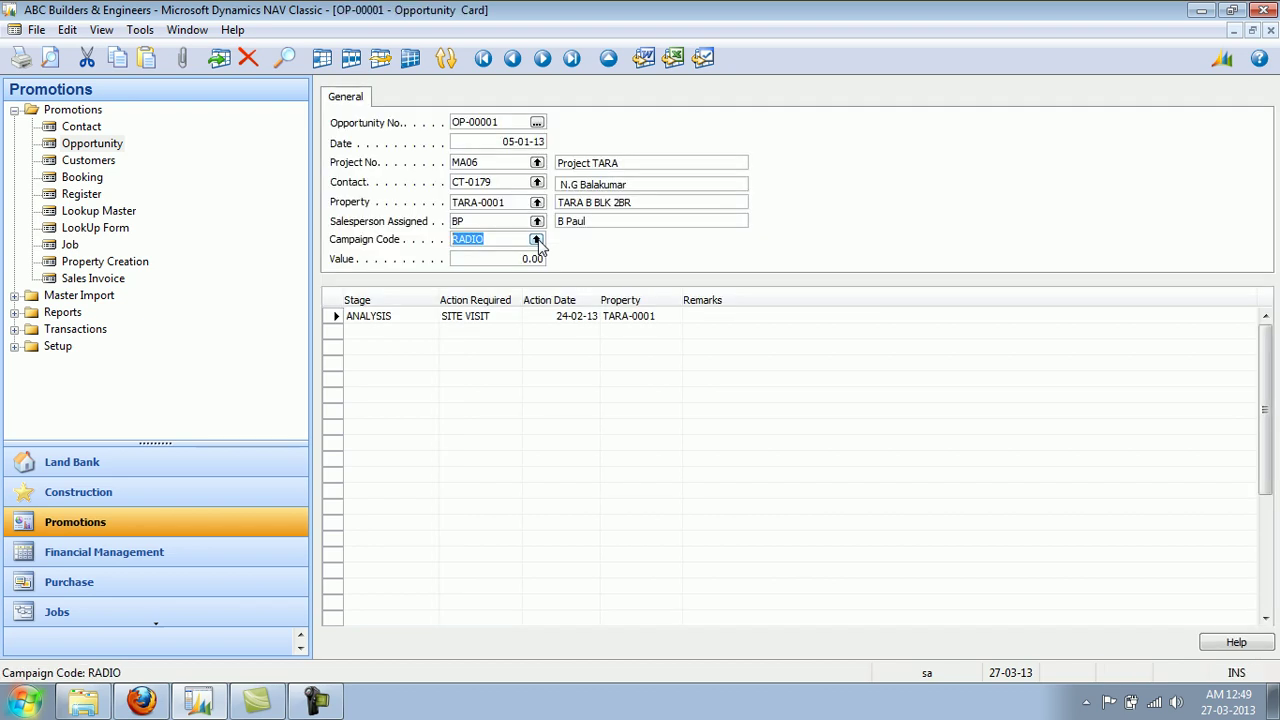
# Review the available stages and required actions for the opportunity line, keeping ANALYSIS and SITE VISIT.
pyautogui.click(412, 312)
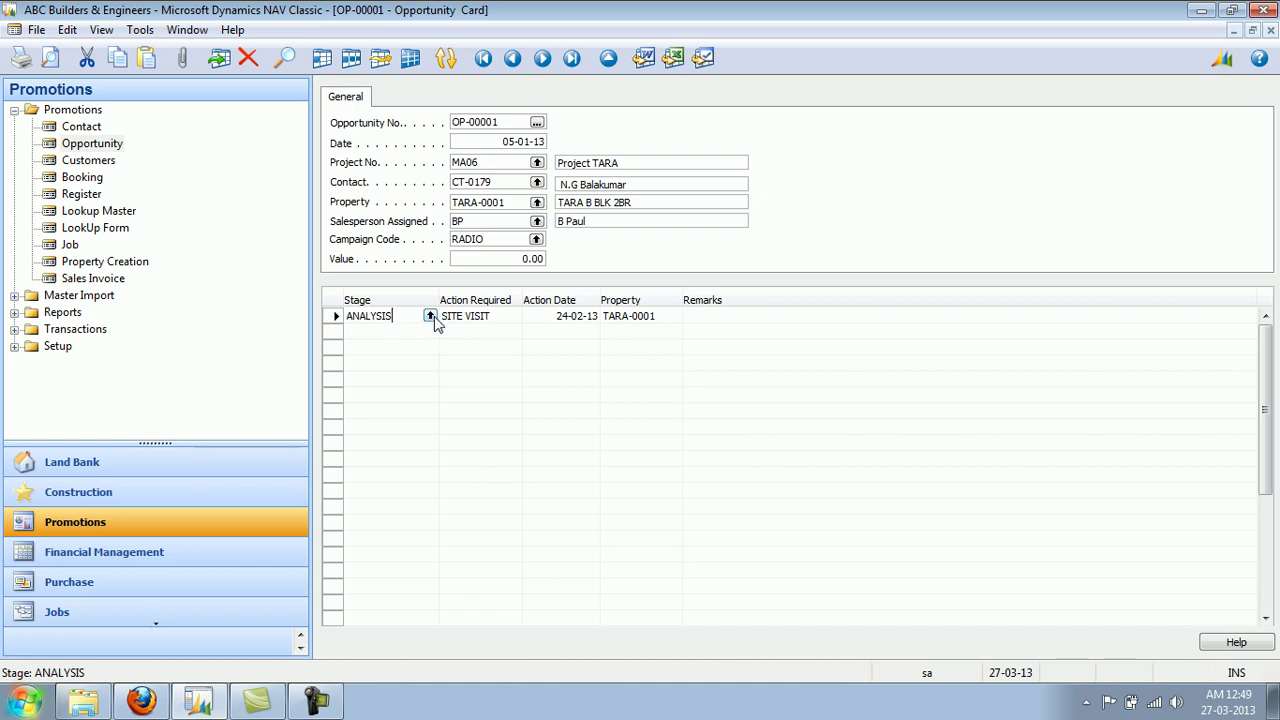
pyautogui.click(430, 316)
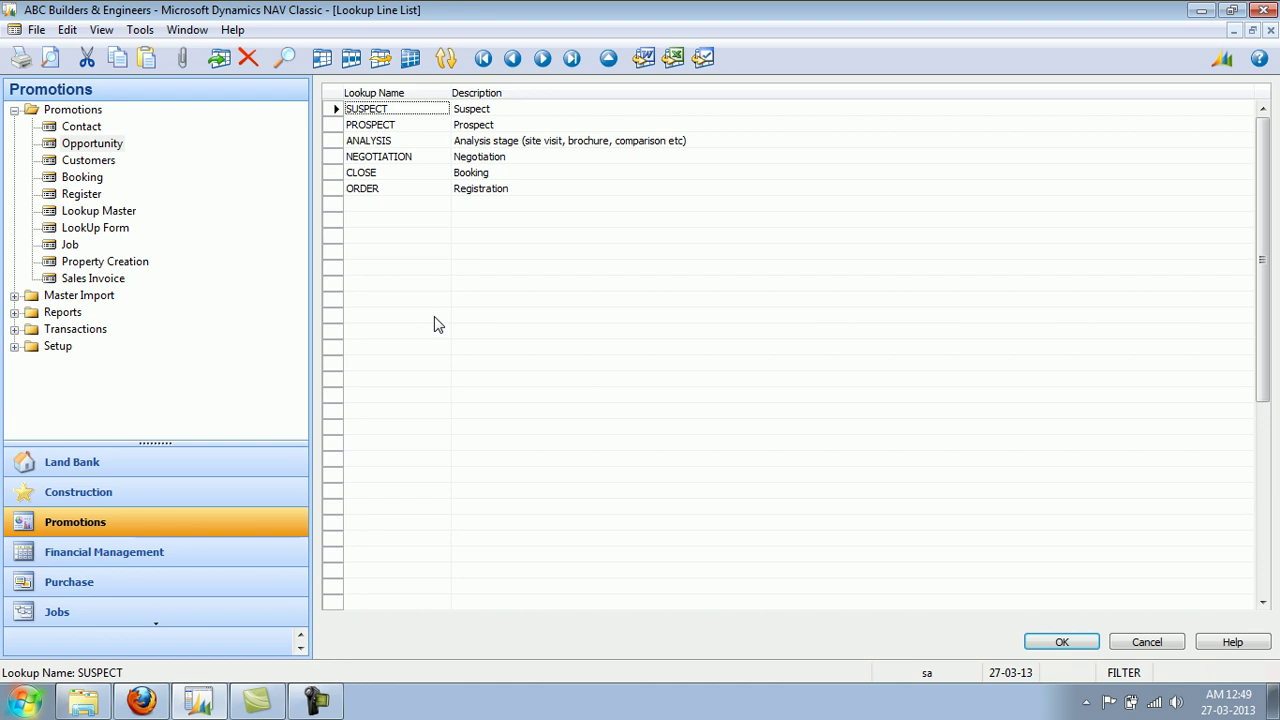
pyautogui.press('Escape')
pyautogui.press('Tab')
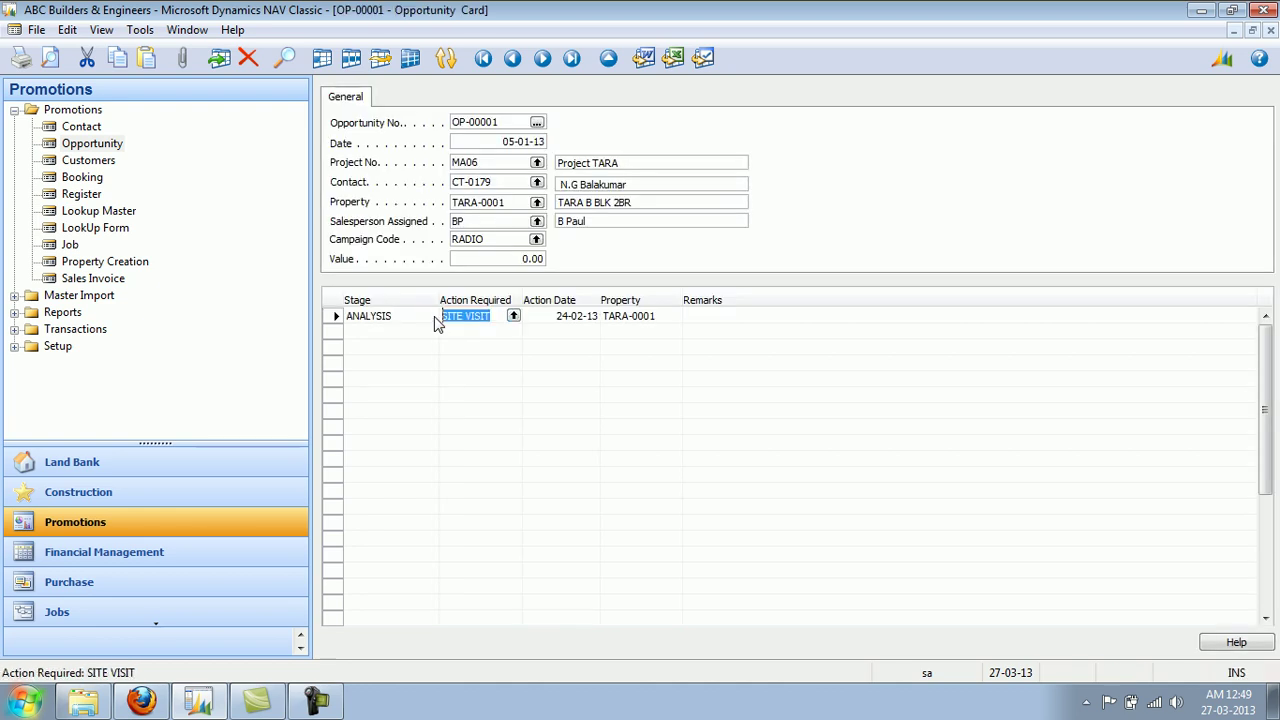
pyautogui.click(514, 318)
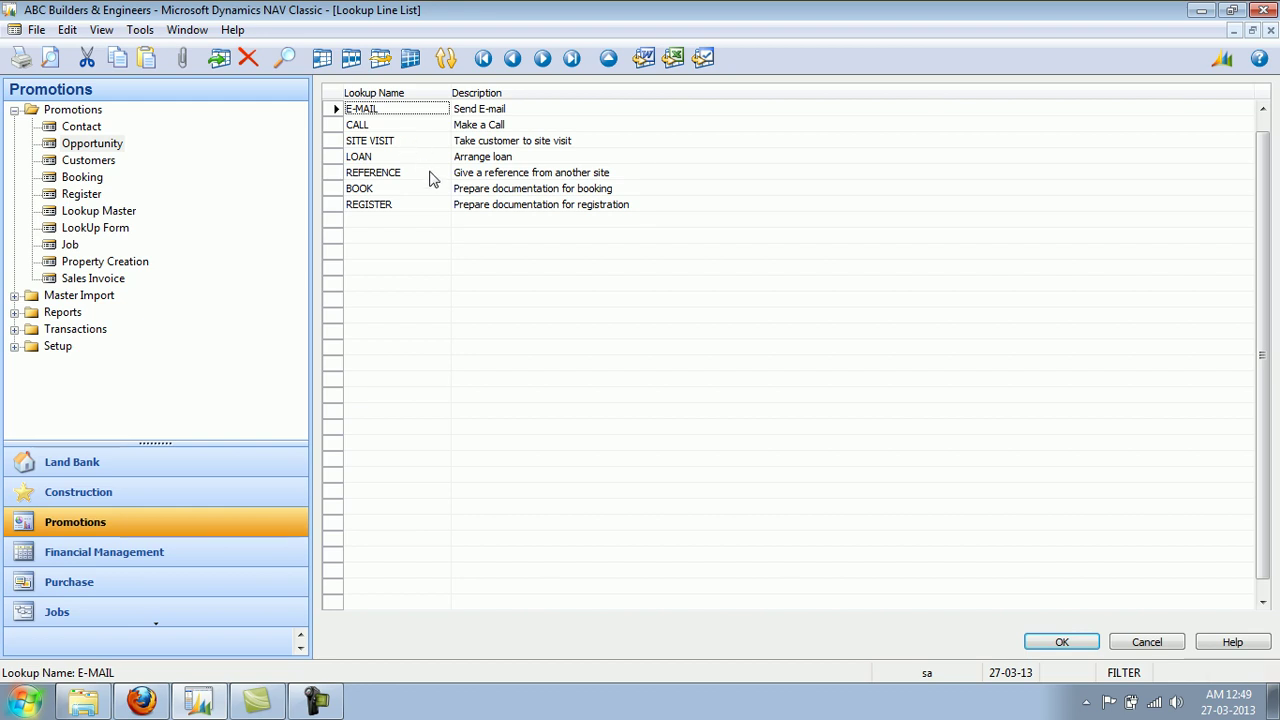
pyautogui.press('Escape')
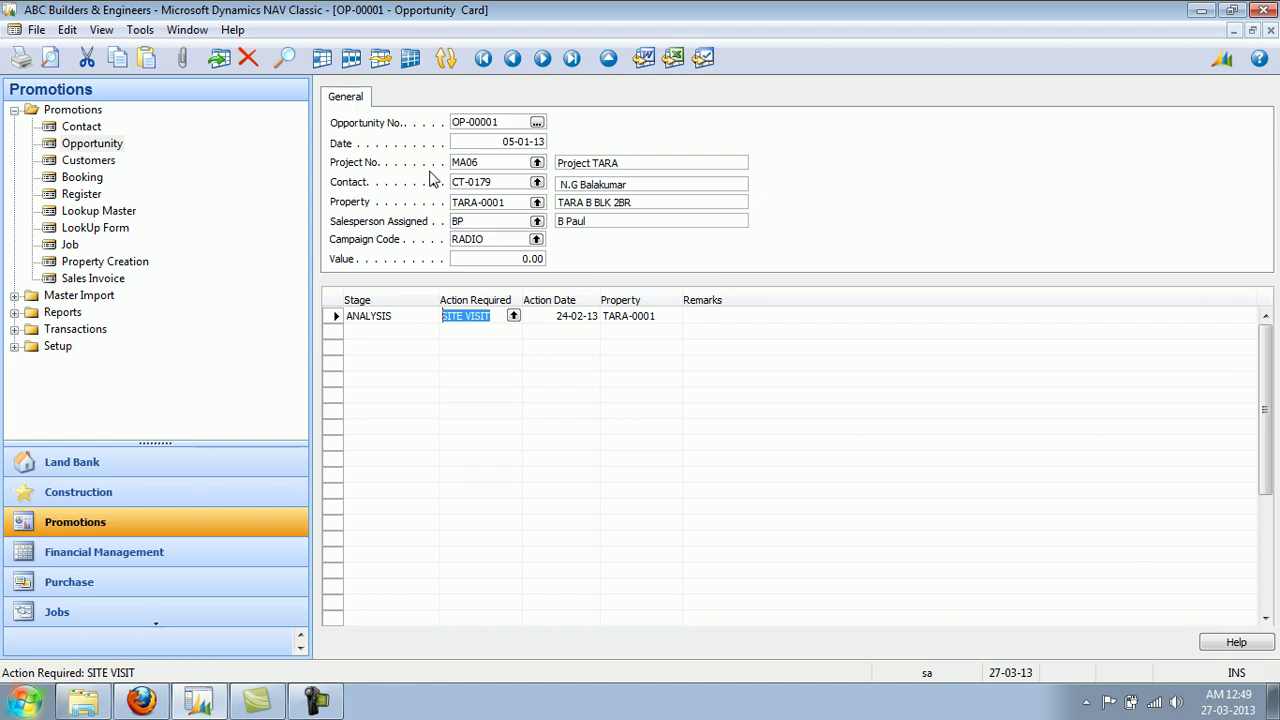
# Examine the opportunity line's action date, property and remarks.
pyautogui.press('Tab')
pyautogui.press('Tab')
pyautogui.press('Tab')
pyautogui.hotkey('shift', 'Tab')
pyautogui.hotkey('shift', 'Tab')
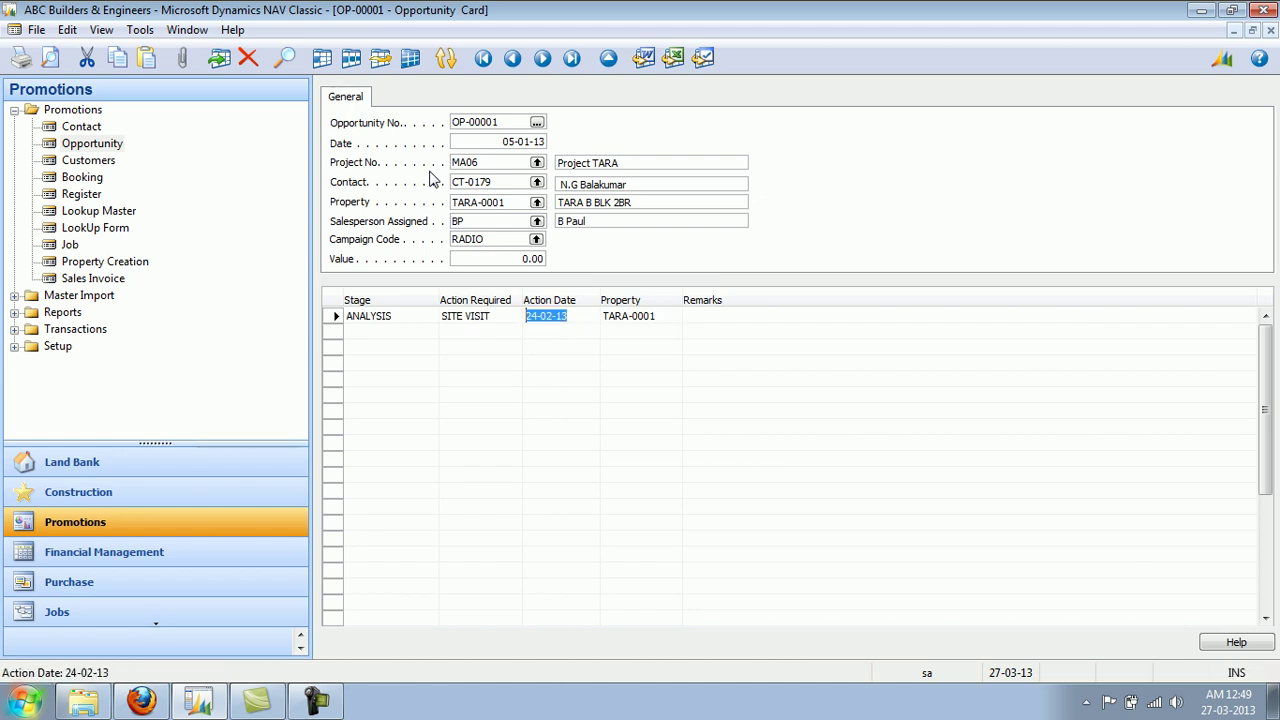
# Open the opportunity list, examine the first entry's property, filter by assigned salesperson code BP, and return to the Opportunity card.
pyautogui.click(610, 58)
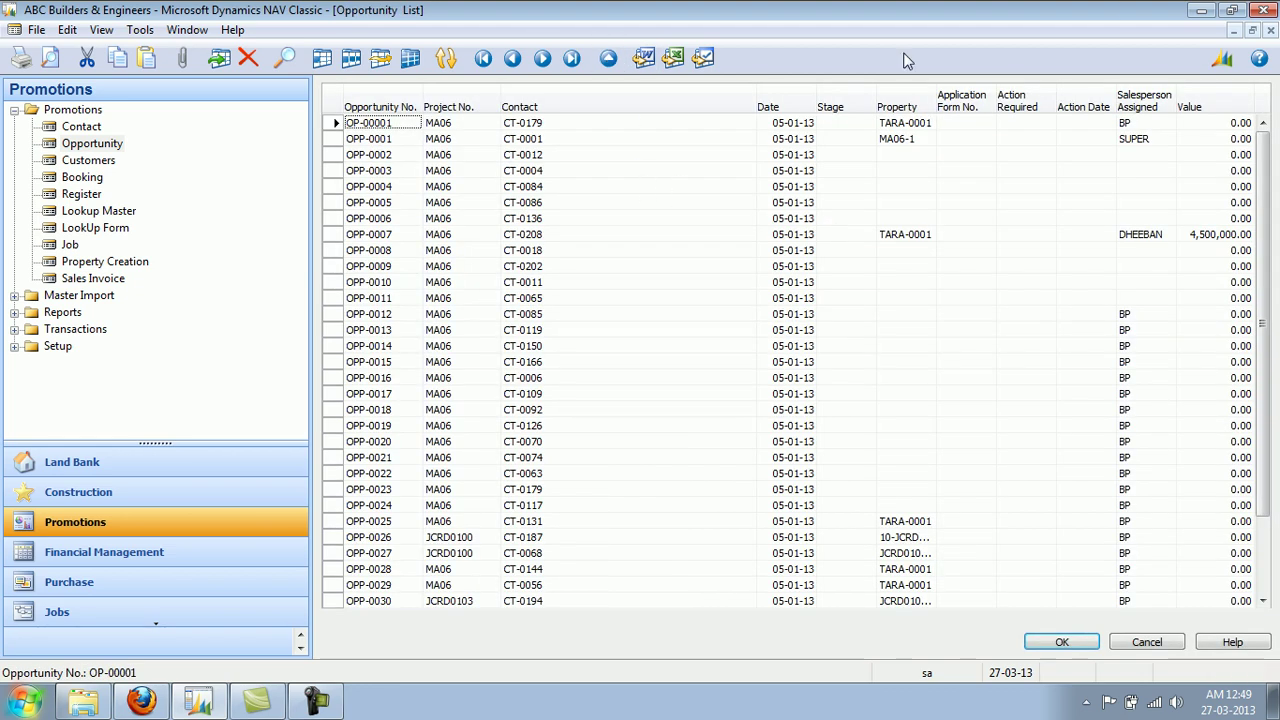
pyautogui.click(910, 122)
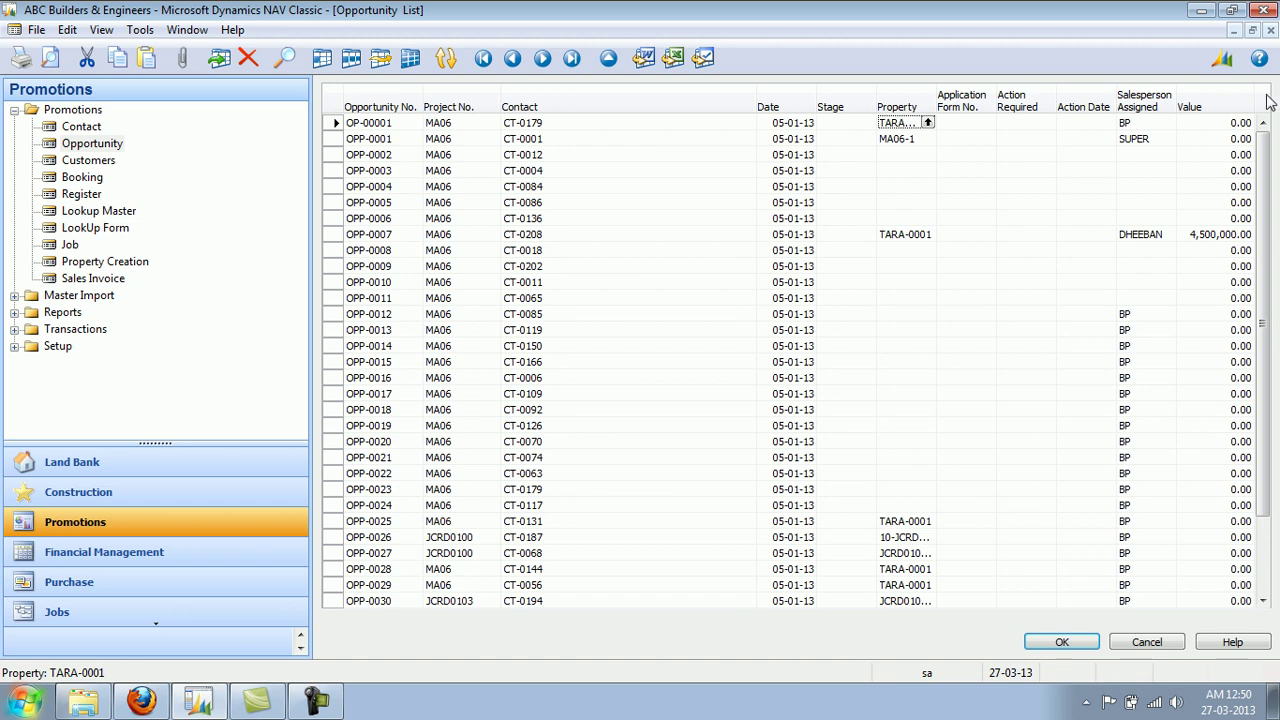
pyautogui.click(1150, 123)
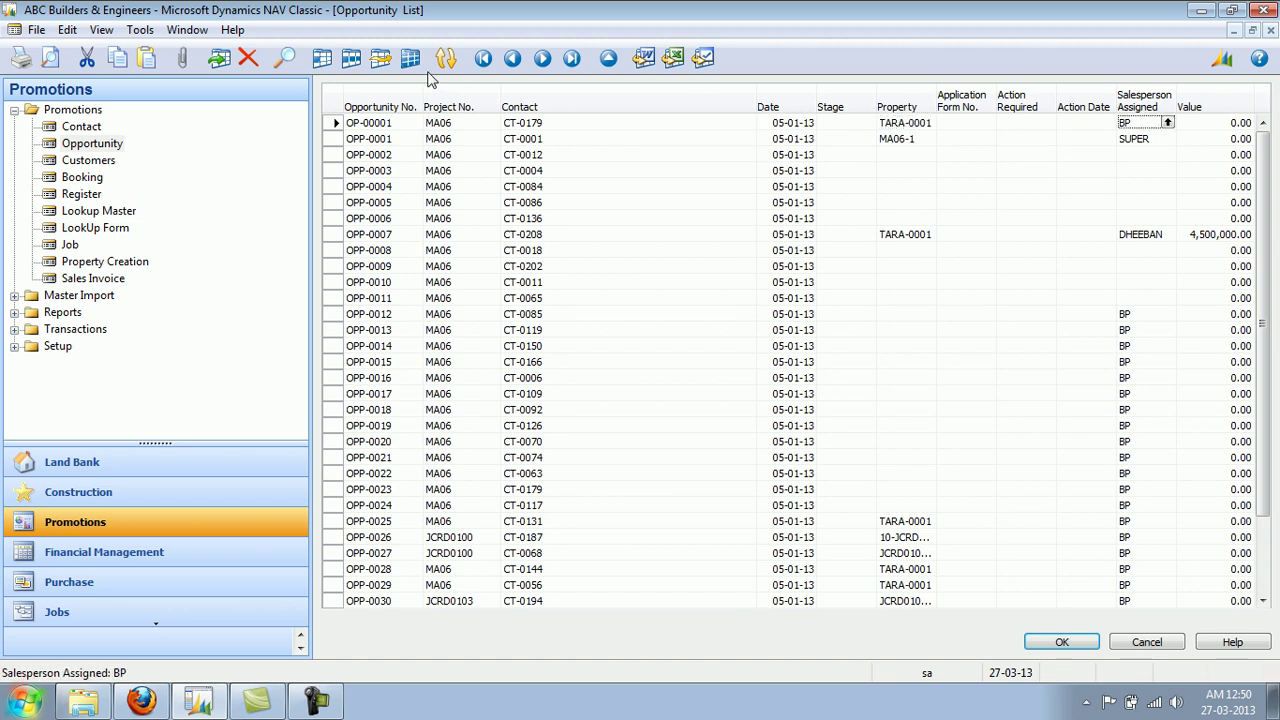
pyautogui.click(322, 58)
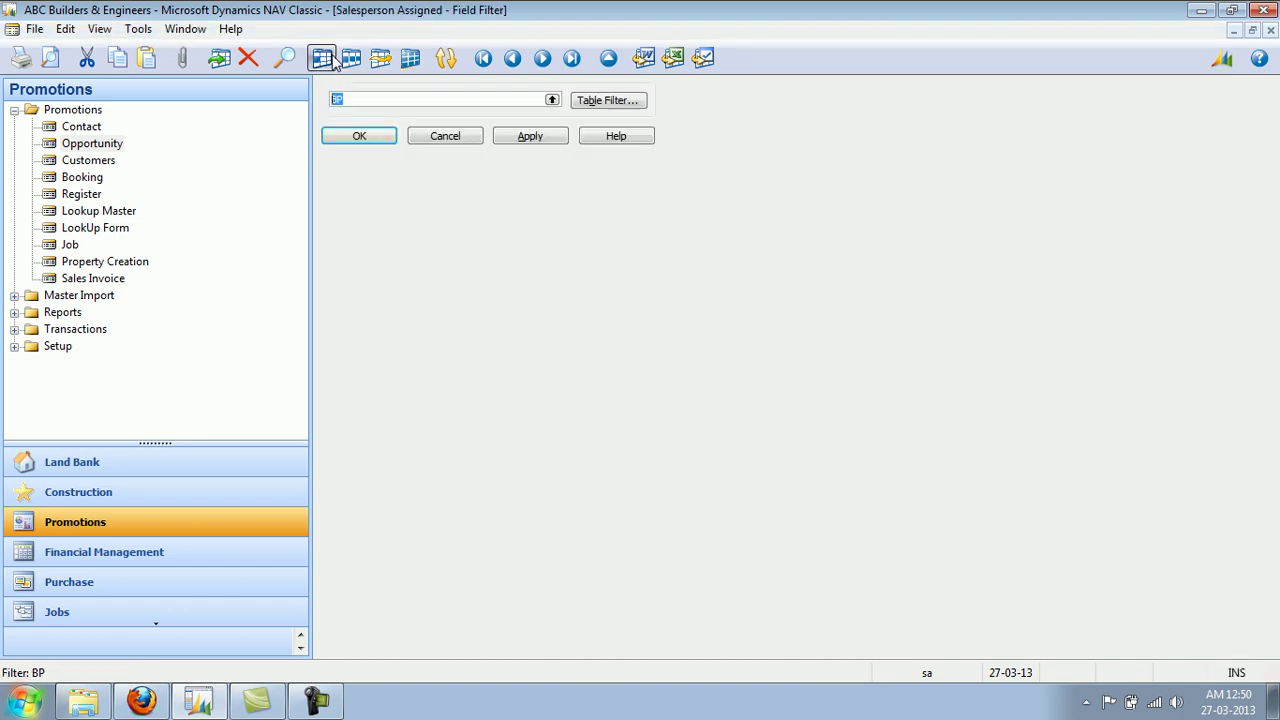
pyautogui.click(371, 143)
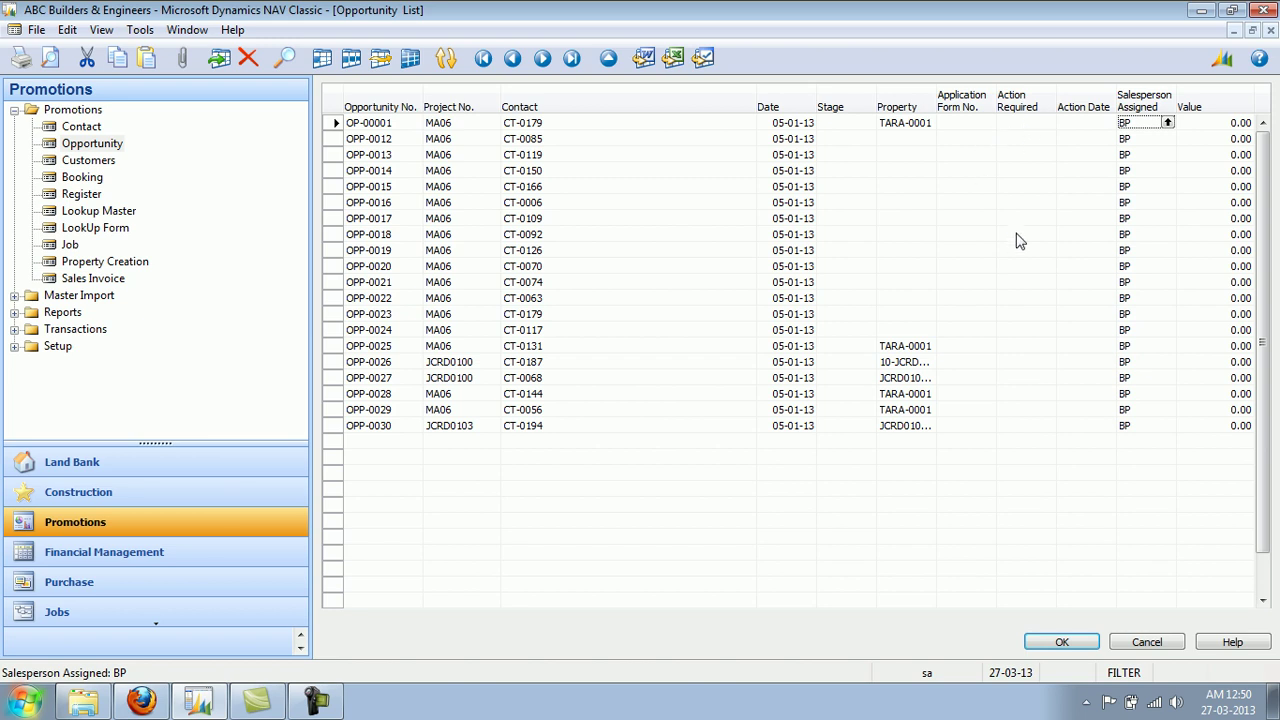
pyautogui.hotkey('shift', 'F5')
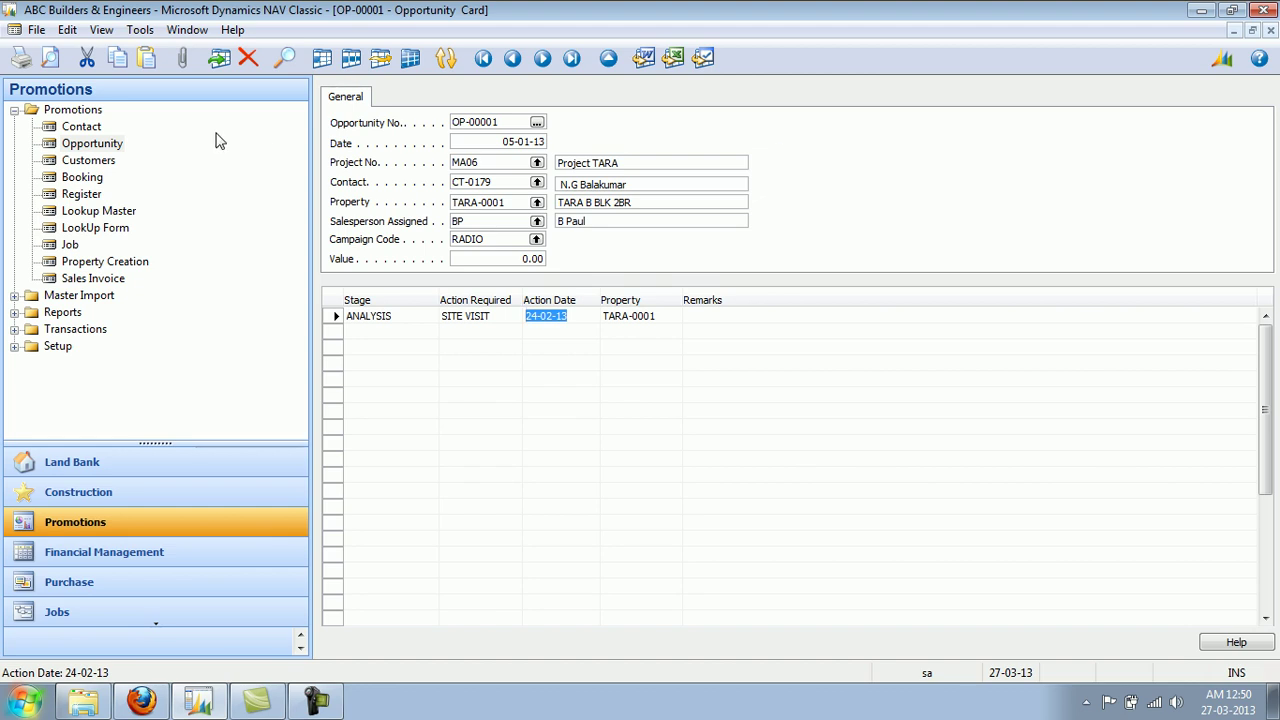
# Open the Booking form, widen the line columns to read the type, item number and unit price, and close the open forms.
pyautogui.click(85, 177)
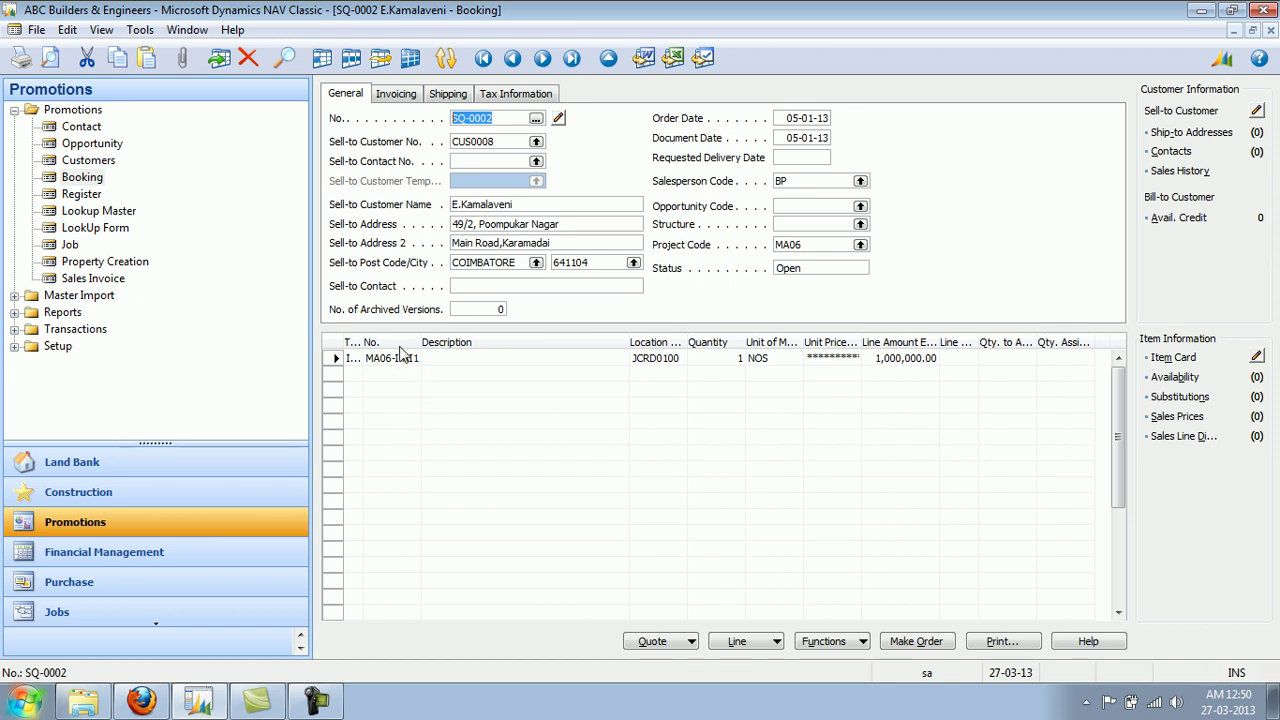
pyautogui.moveTo(359, 341); pyautogui.dragTo(395, 342)
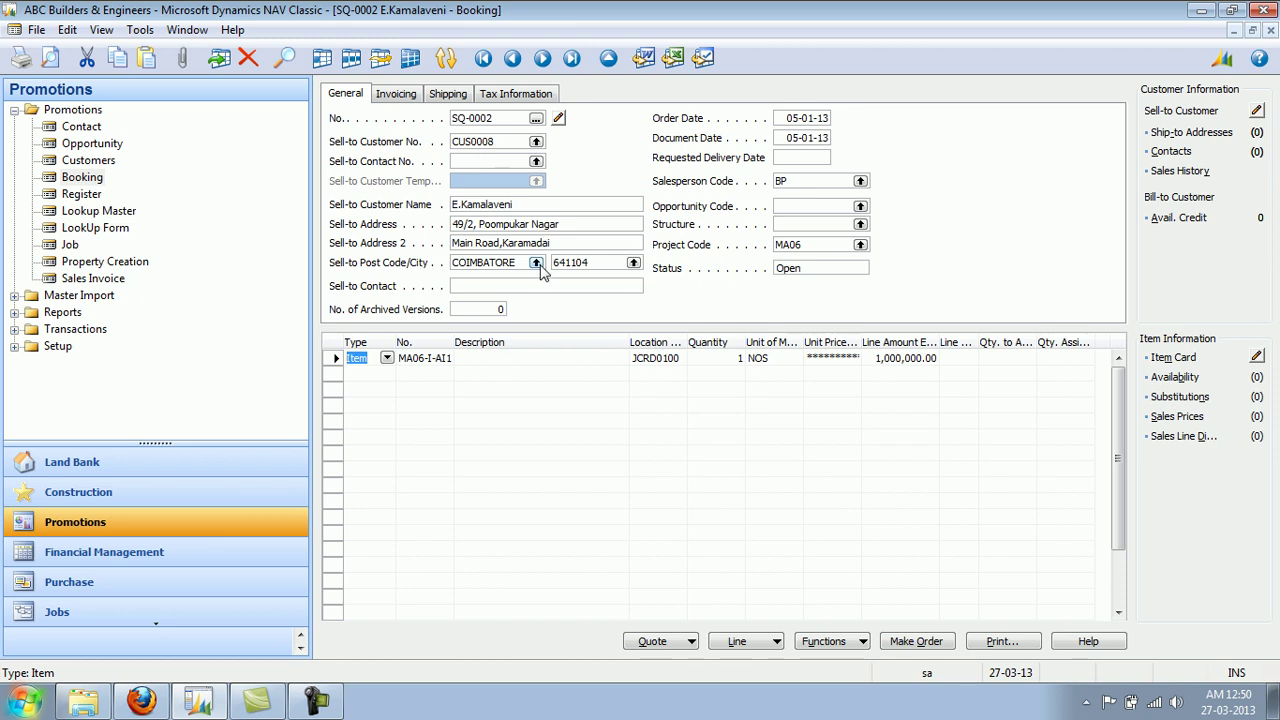
pyautogui.click(441, 358)
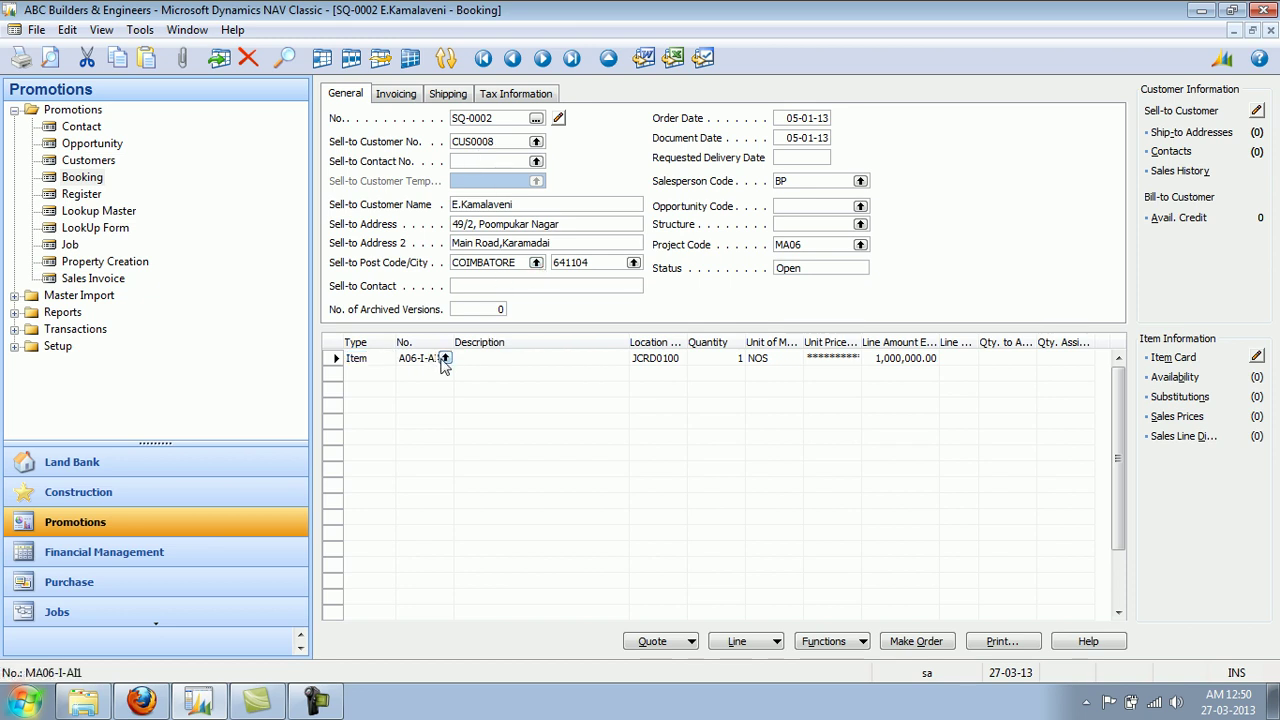
pyautogui.moveTo(860, 342); pyautogui.dragTo(903, 347)
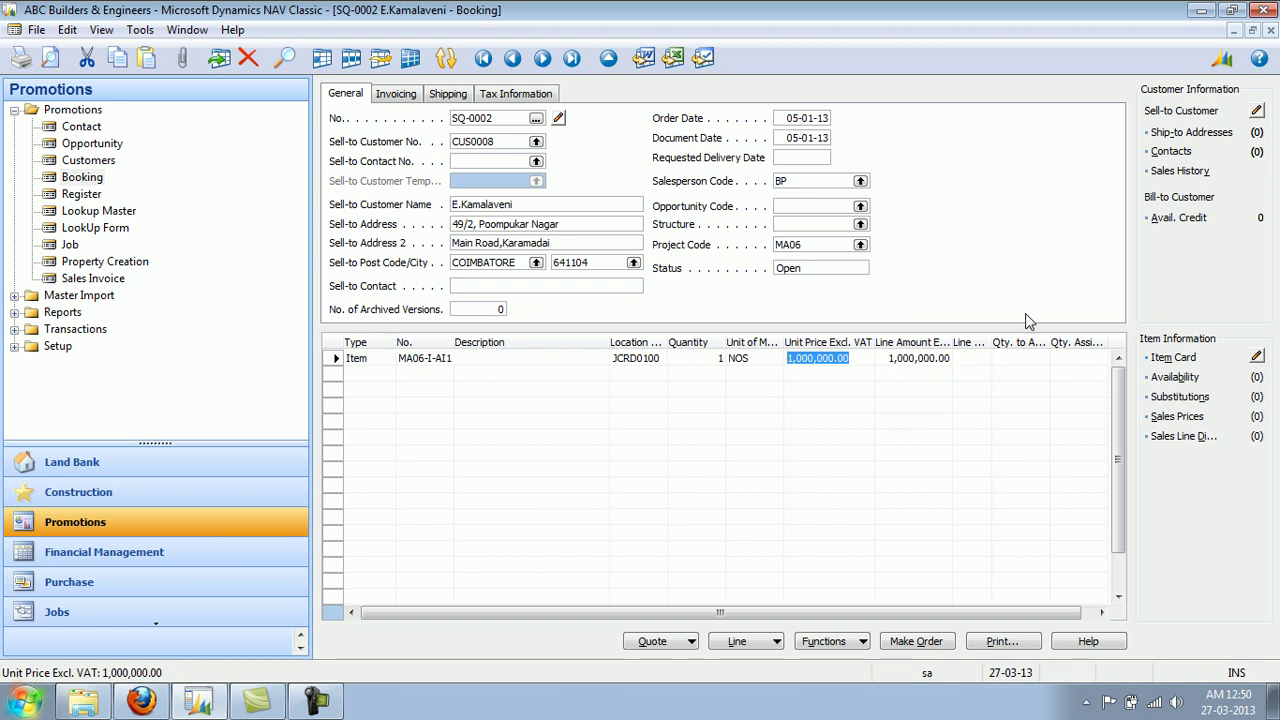
pyautogui.press('Escape')
pyautogui.press('Escape')
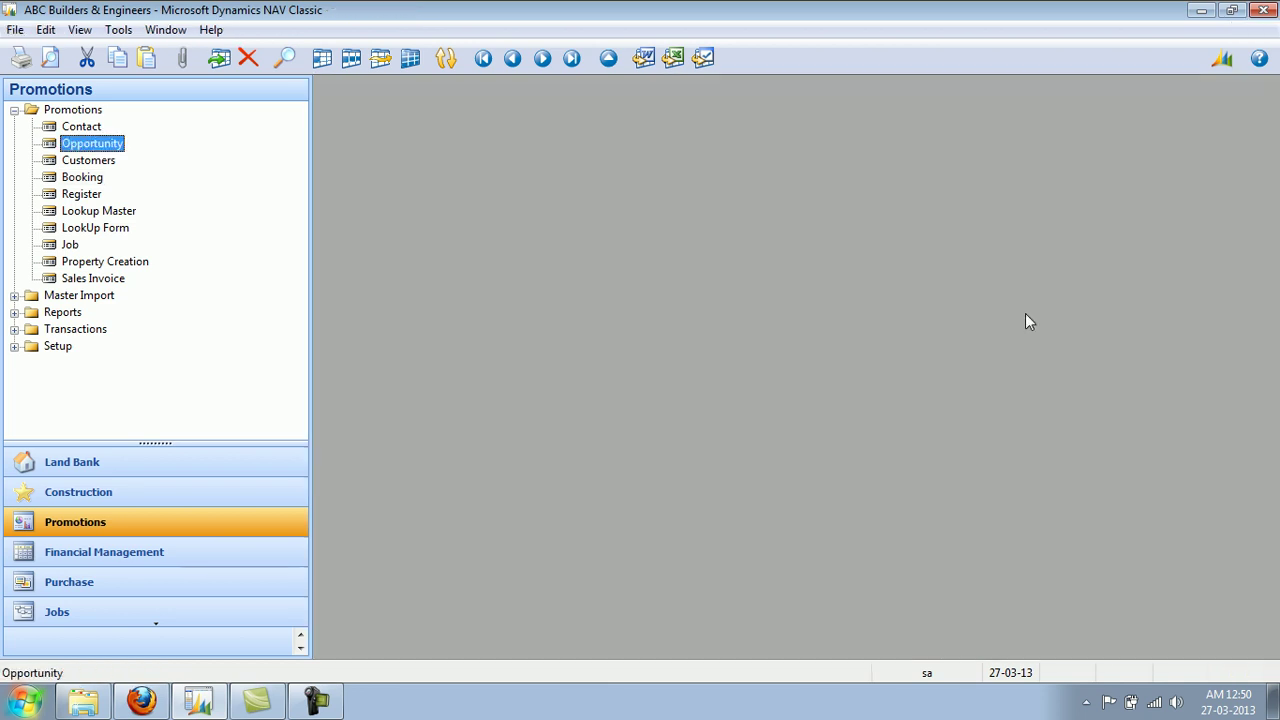
# Open the Register form, examine its item code and charge lines, and look up the Get Job Charges function without running it.
pyautogui.click(81, 194)
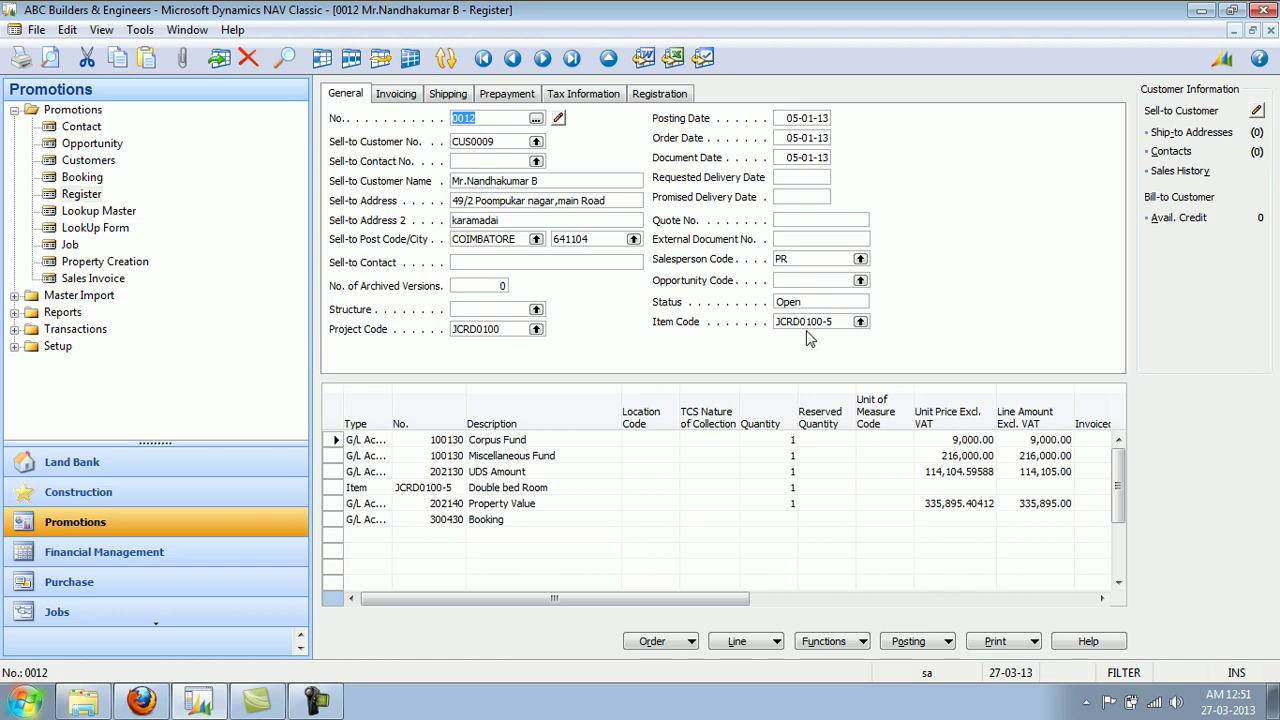
pyautogui.click(837, 321)
pyautogui.moveTo(837, 321); pyautogui.dragTo(757, 322)
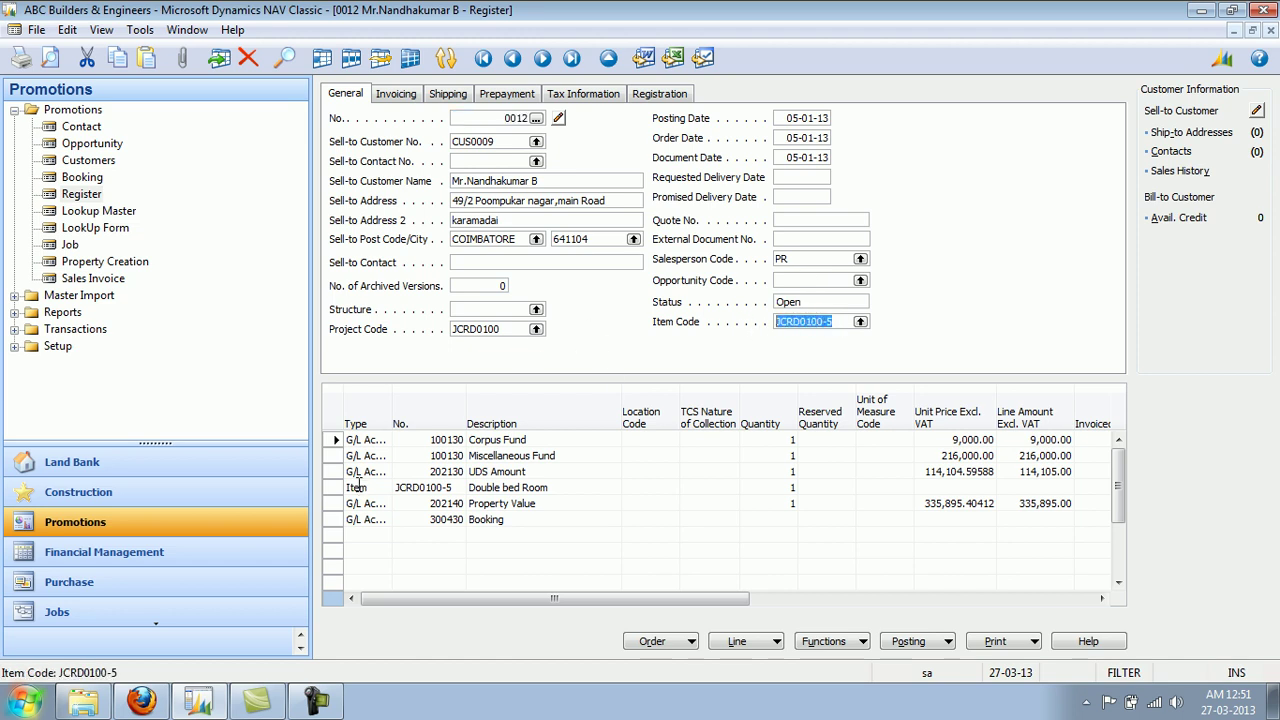
pyautogui.moveTo(336, 441); pyautogui.dragTo(336, 520)
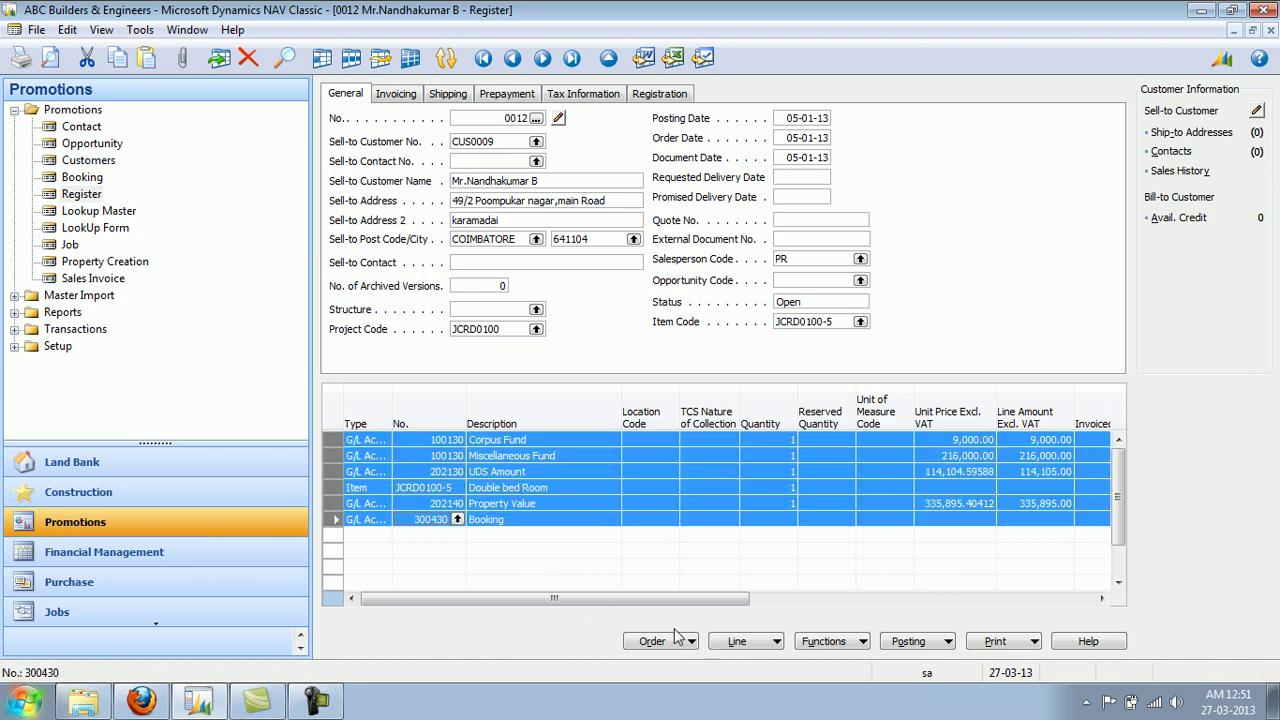
pyautogui.click(431, 441)
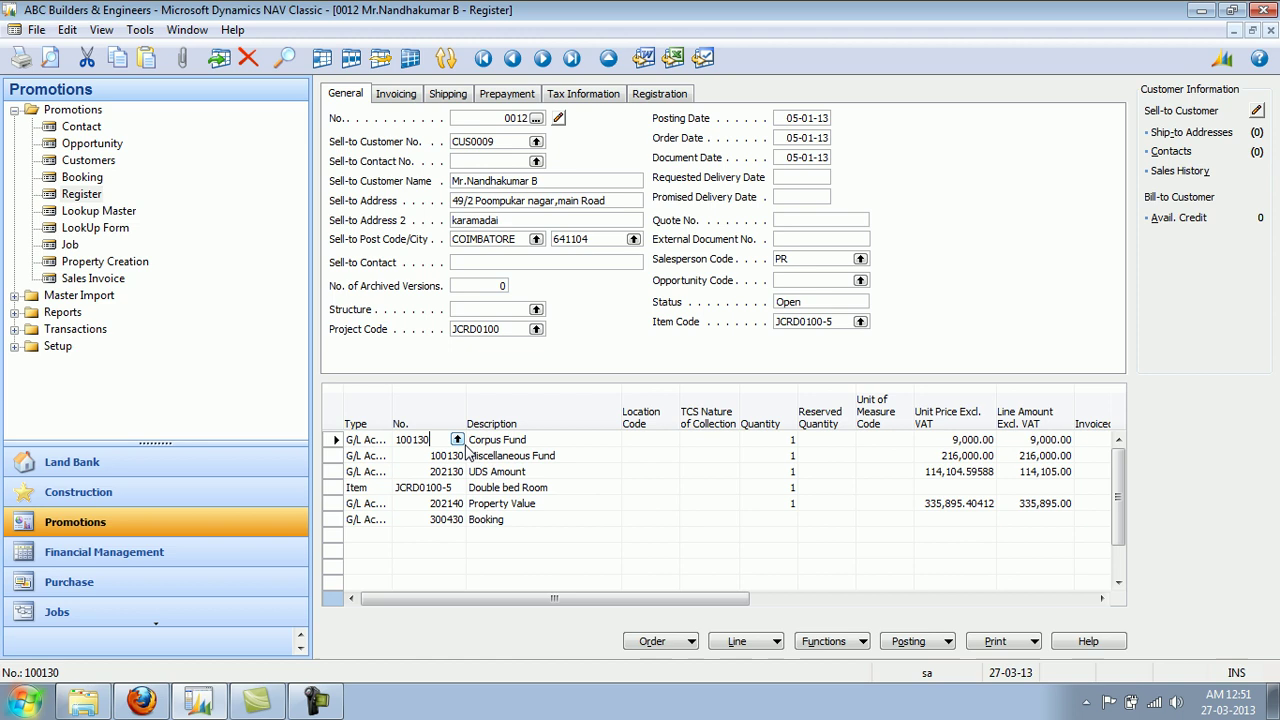
pyautogui.click(818, 642)
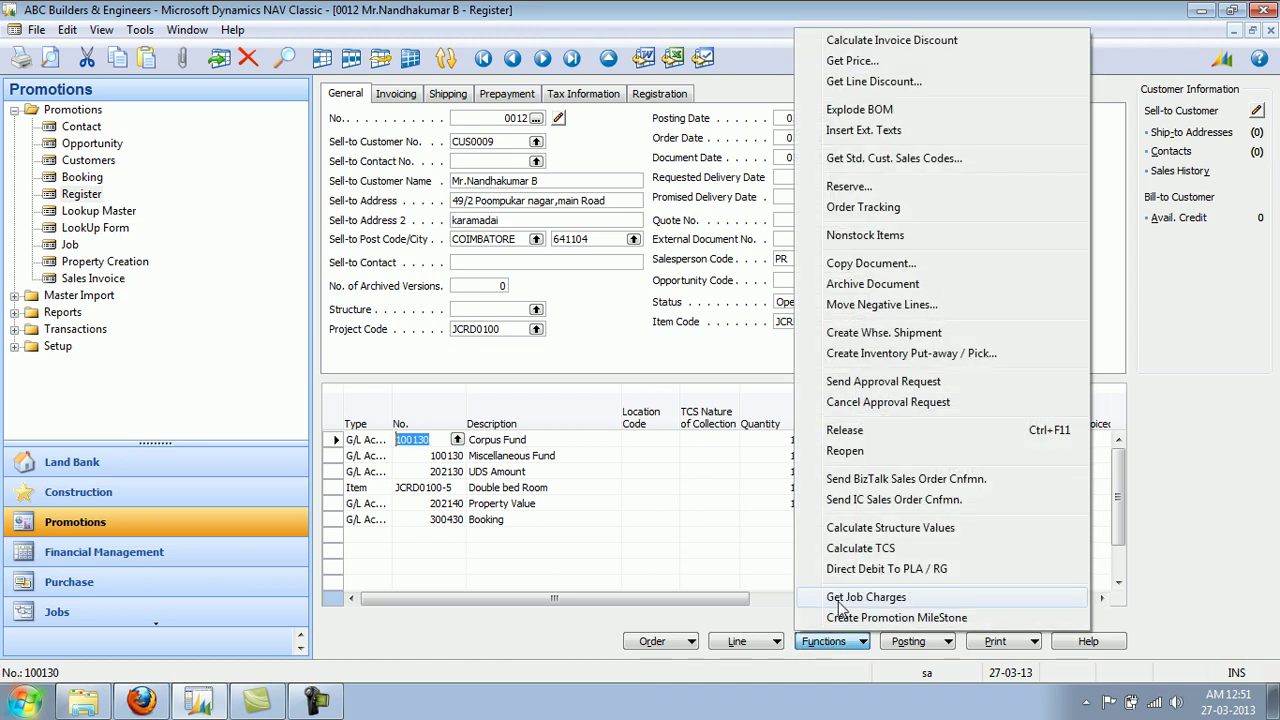
pyautogui.click(544, 438)
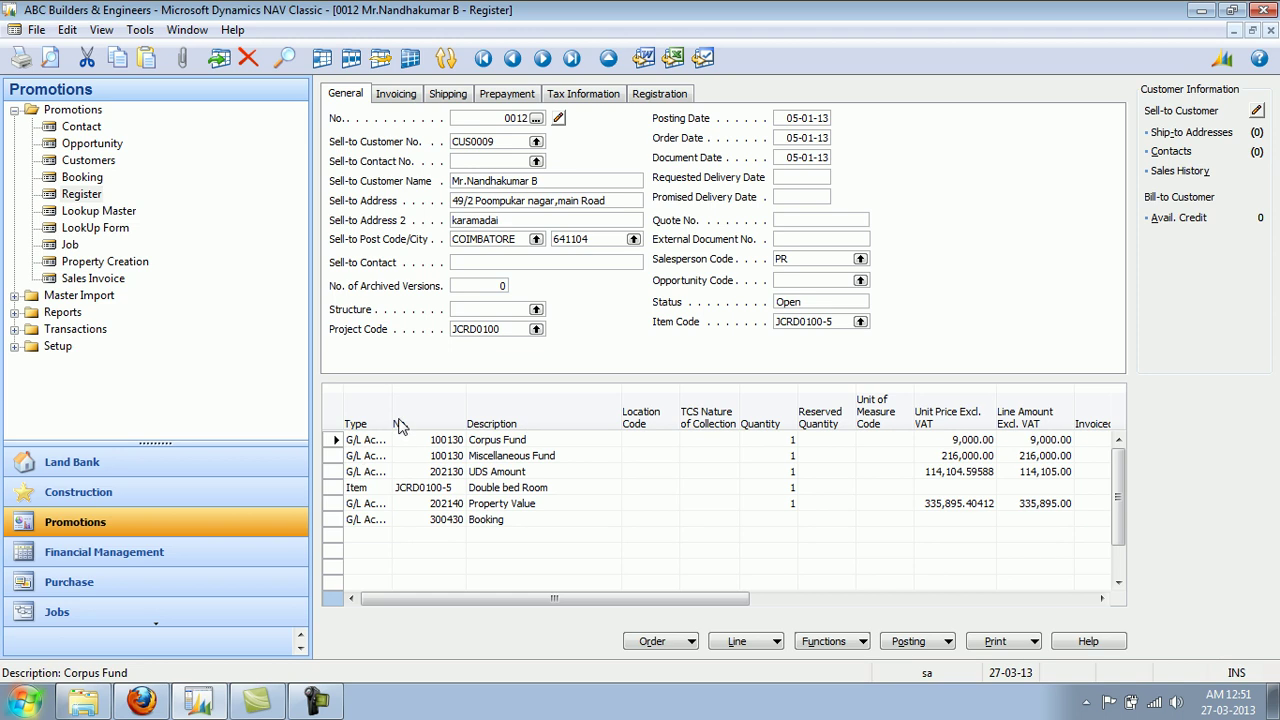
# Widen the Type column of the register lines and examine the UDS Amount, Double bed Room and Property Value lines.
pyautogui.moveTo(393, 412); pyautogui.dragTo(420, 418)
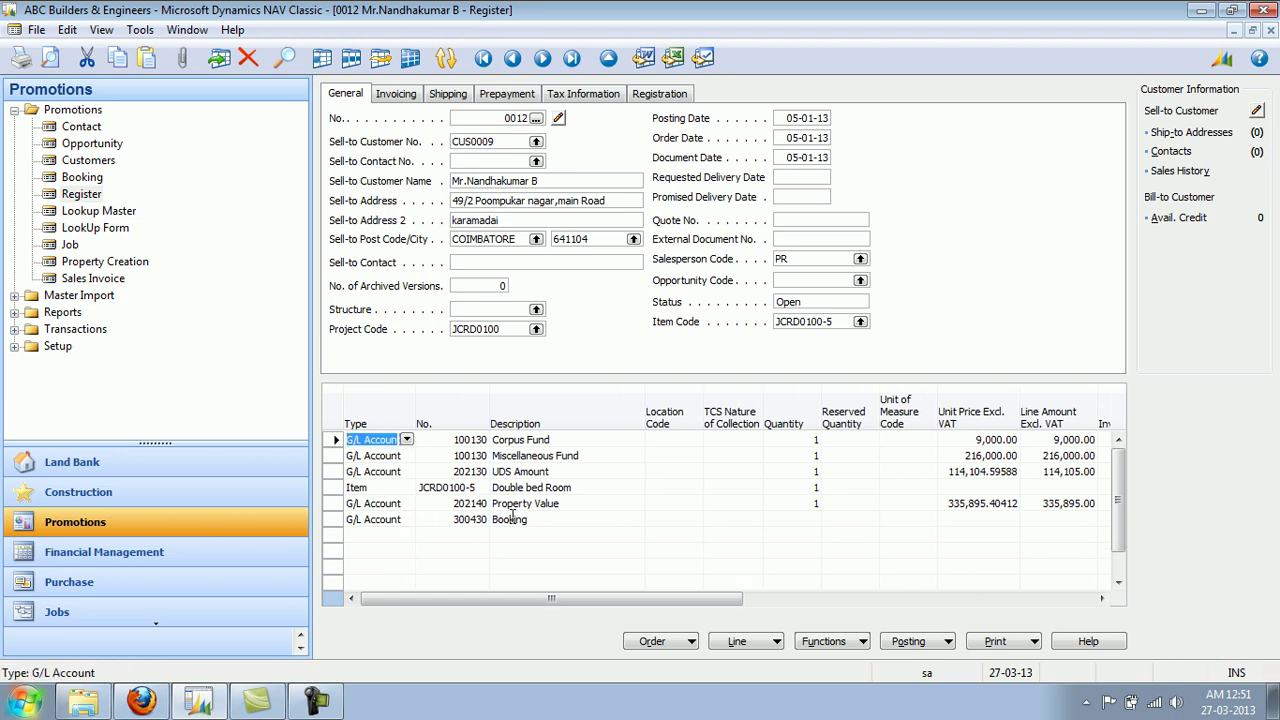
pyautogui.click(336, 473)
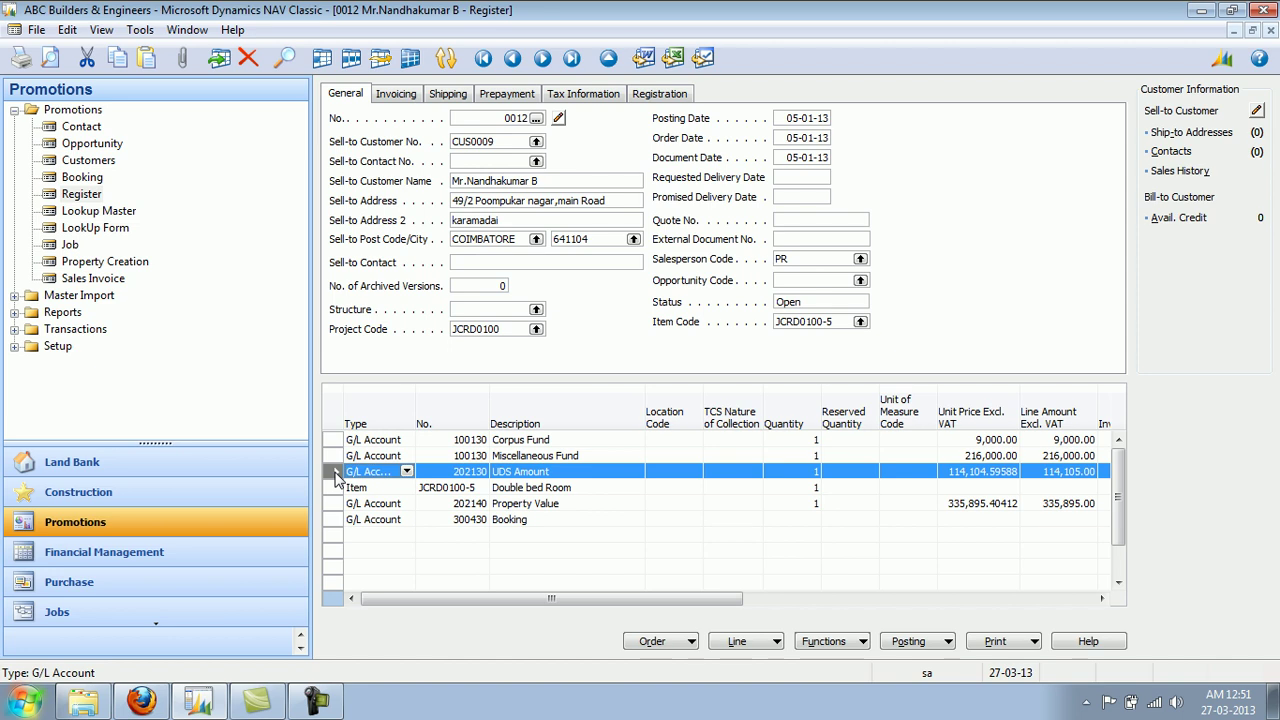
pyautogui.click(336, 488)
pyautogui.click(336, 504)
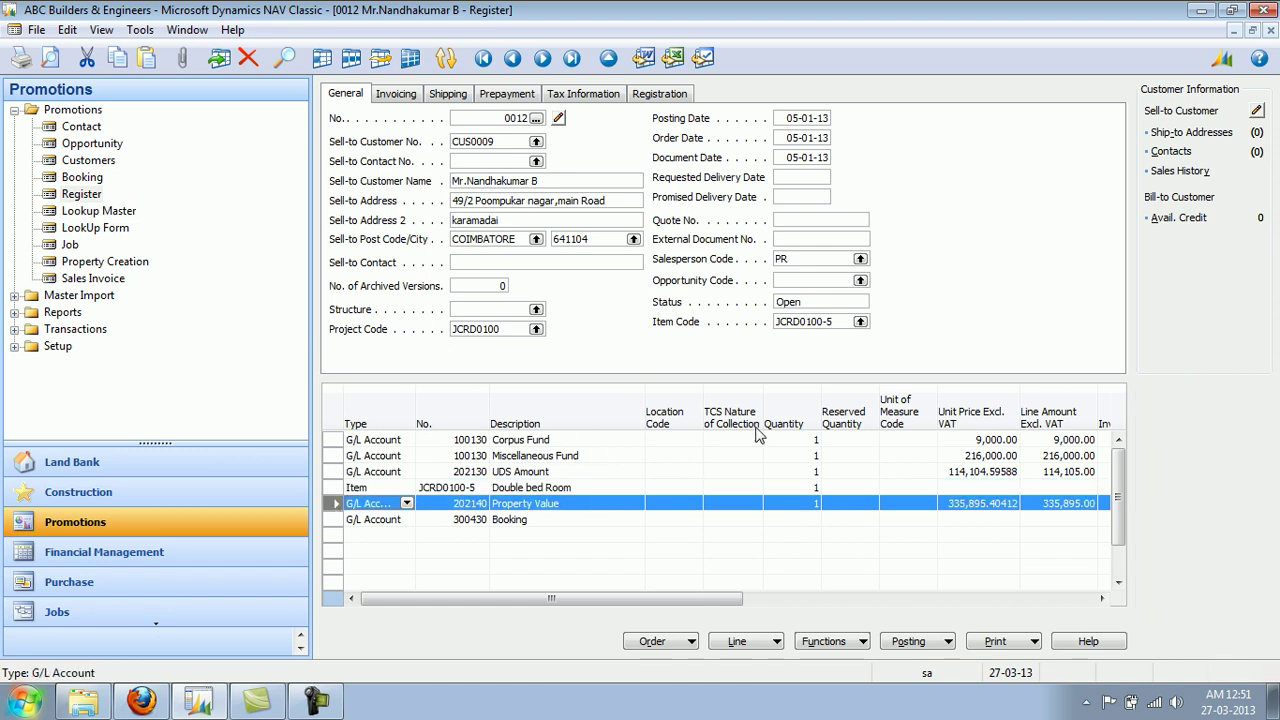
# Examine the Corpus Fund line across its fields up to the unit price excluding VAT.
pyautogui.click(571, 443)
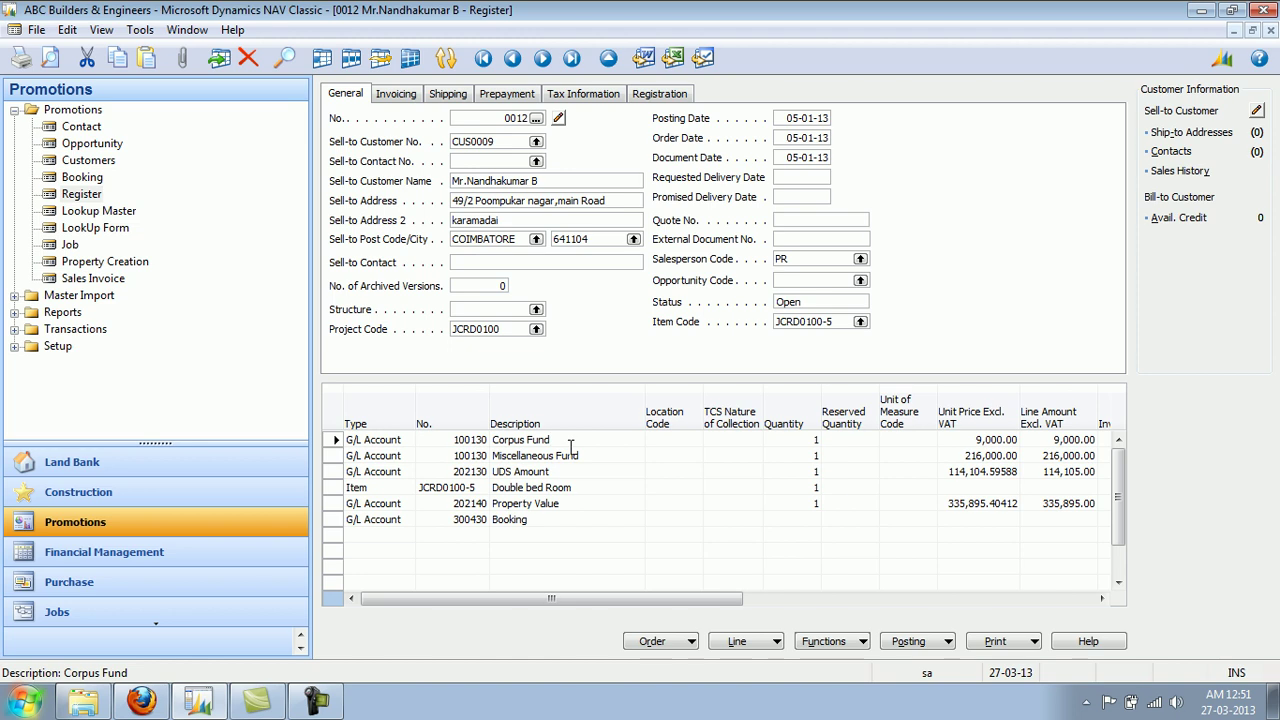
pyautogui.press('Tab')
pyautogui.press('Tab')
pyautogui.press('Tab')
pyautogui.press('Tab')
pyautogui.press('Tab')
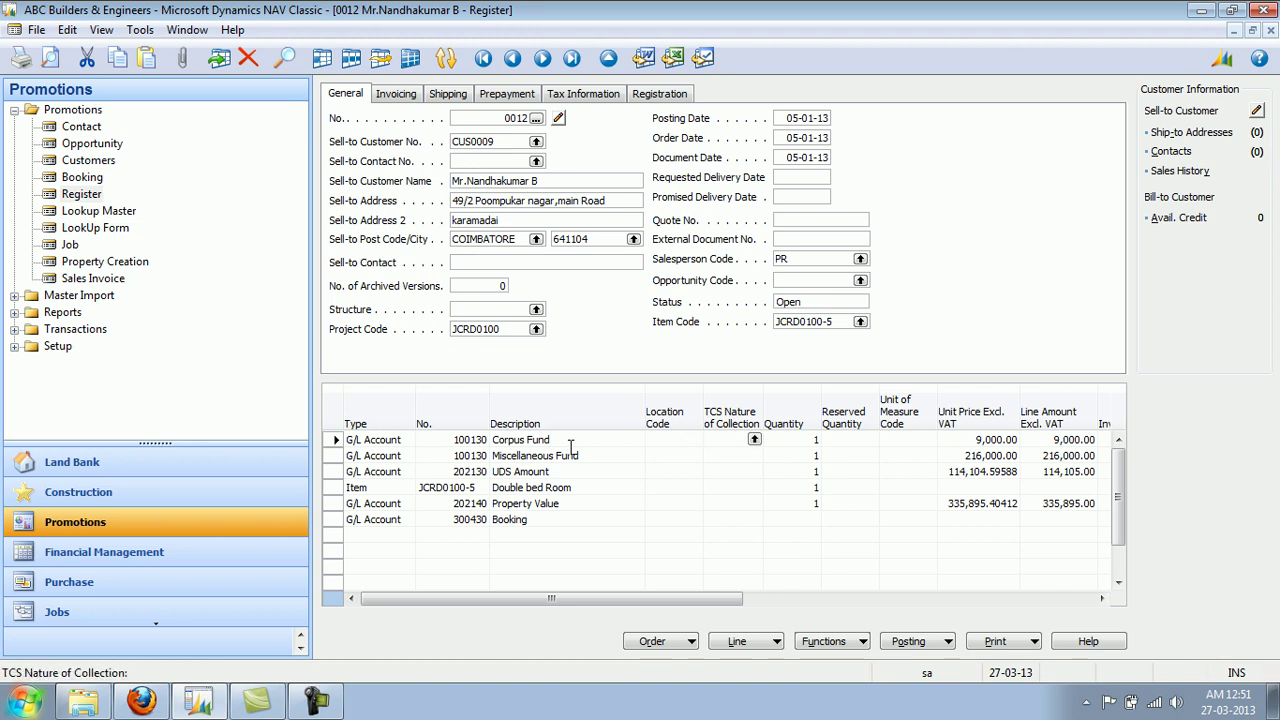
pyautogui.press('Tab')
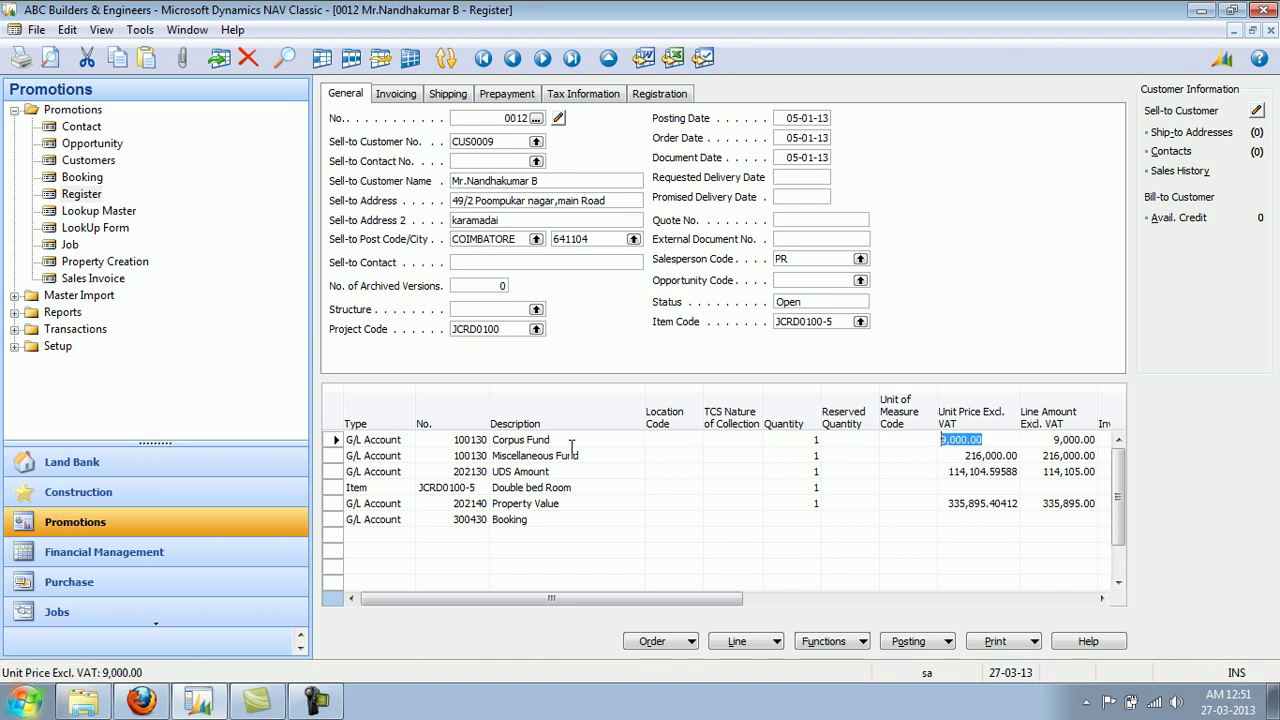
# Run Create Promotion MileStone for the register order and examine each sales milestone and the TARA Budget payment value.
pyautogui.click(832, 641)
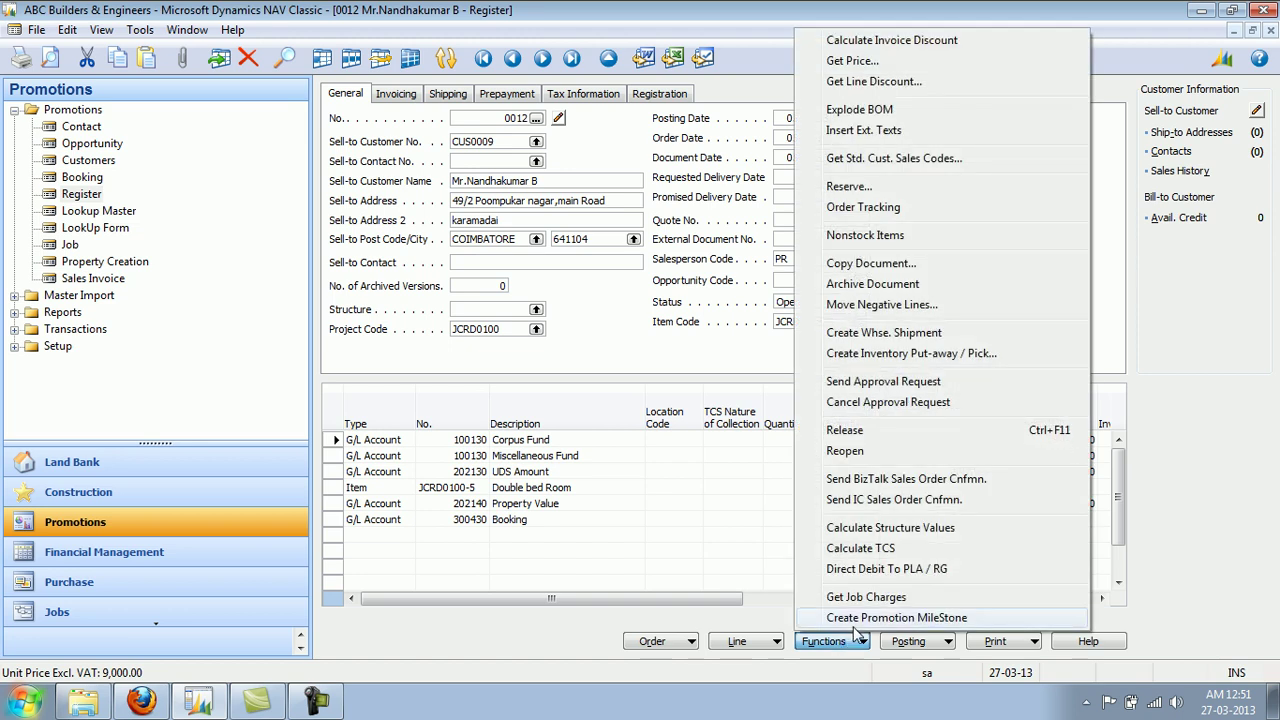
pyautogui.click(857, 620)
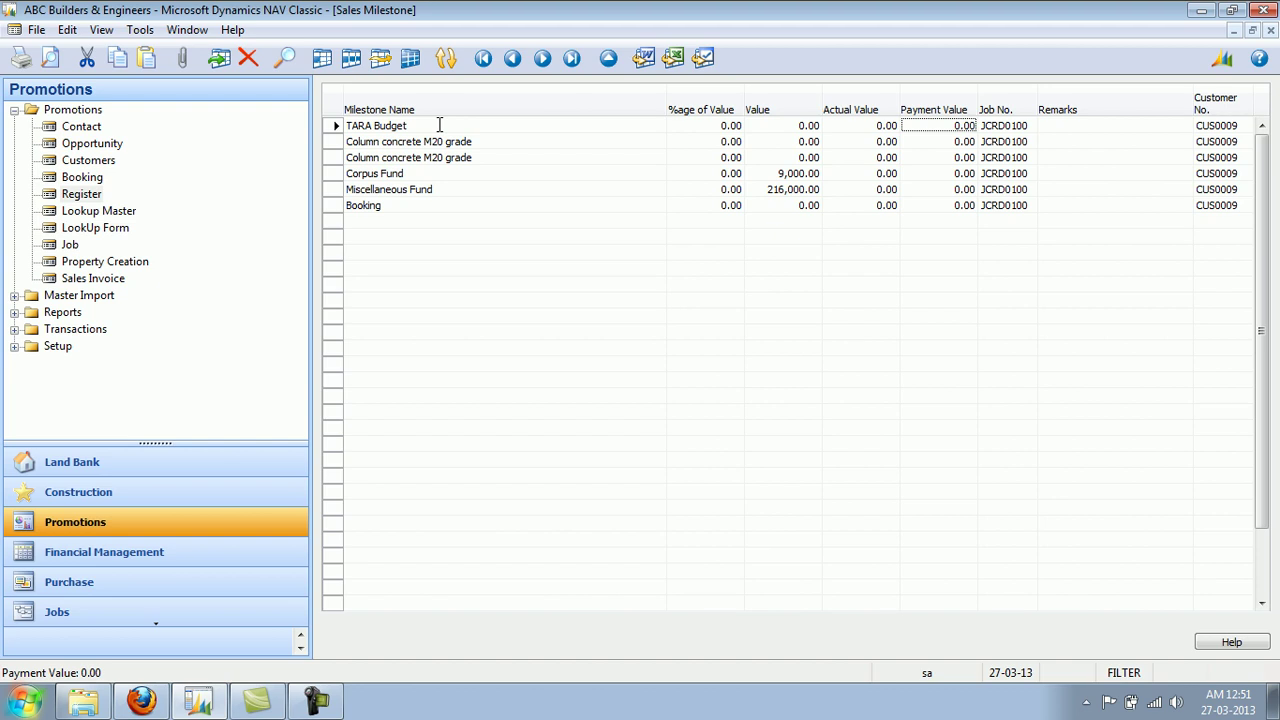
pyautogui.click(336, 127)
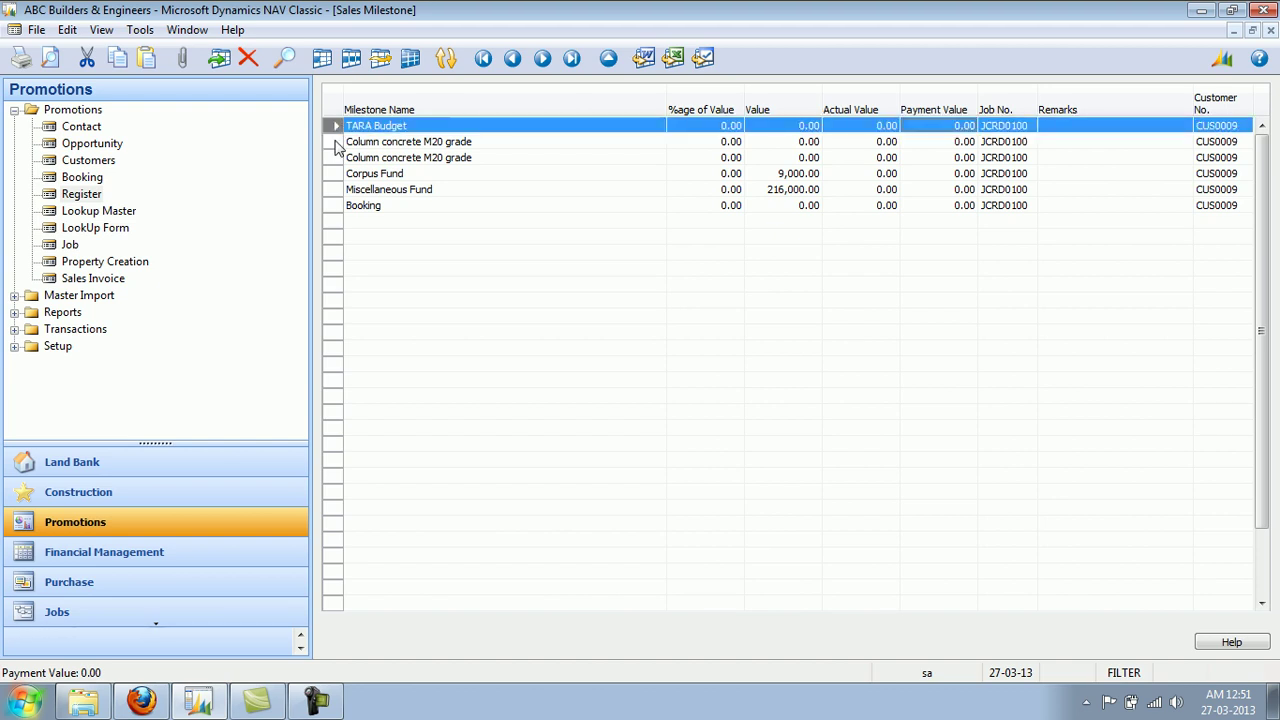
pyautogui.click(335, 144)
pyautogui.click(334, 160)
pyautogui.click(334, 176)
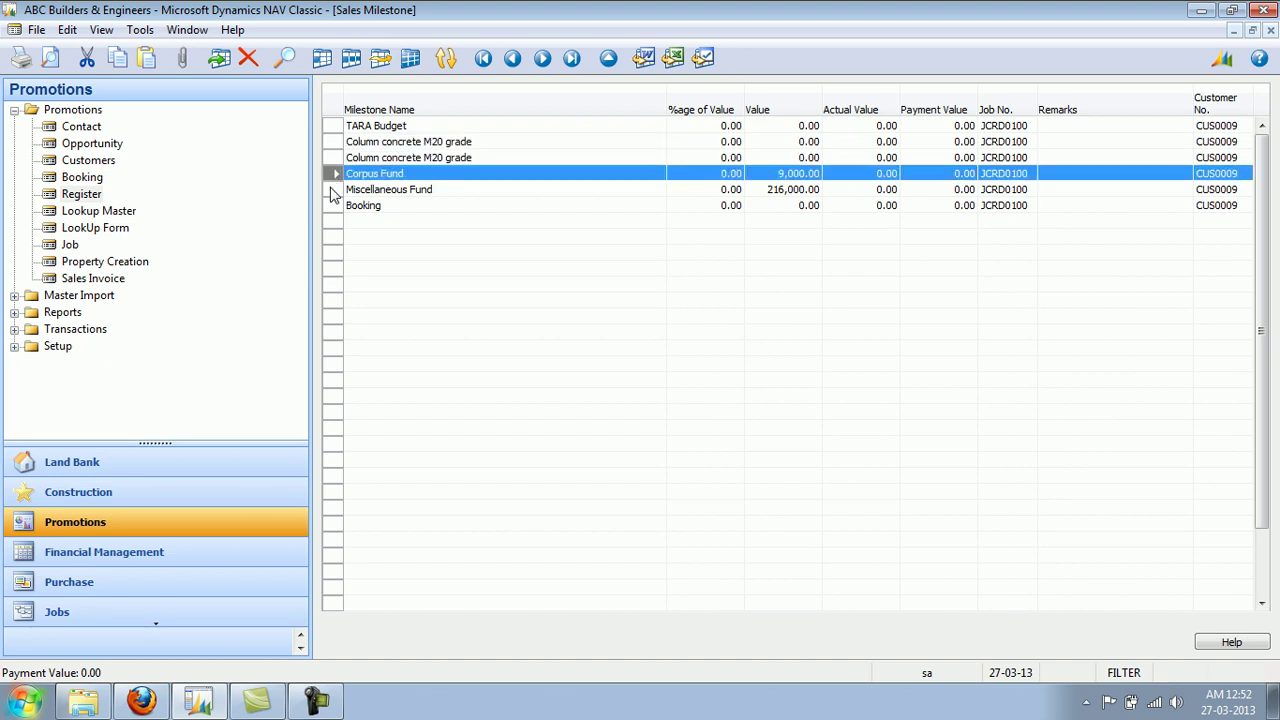
pyautogui.click(334, 191)
pyautogui.click(334, 206)
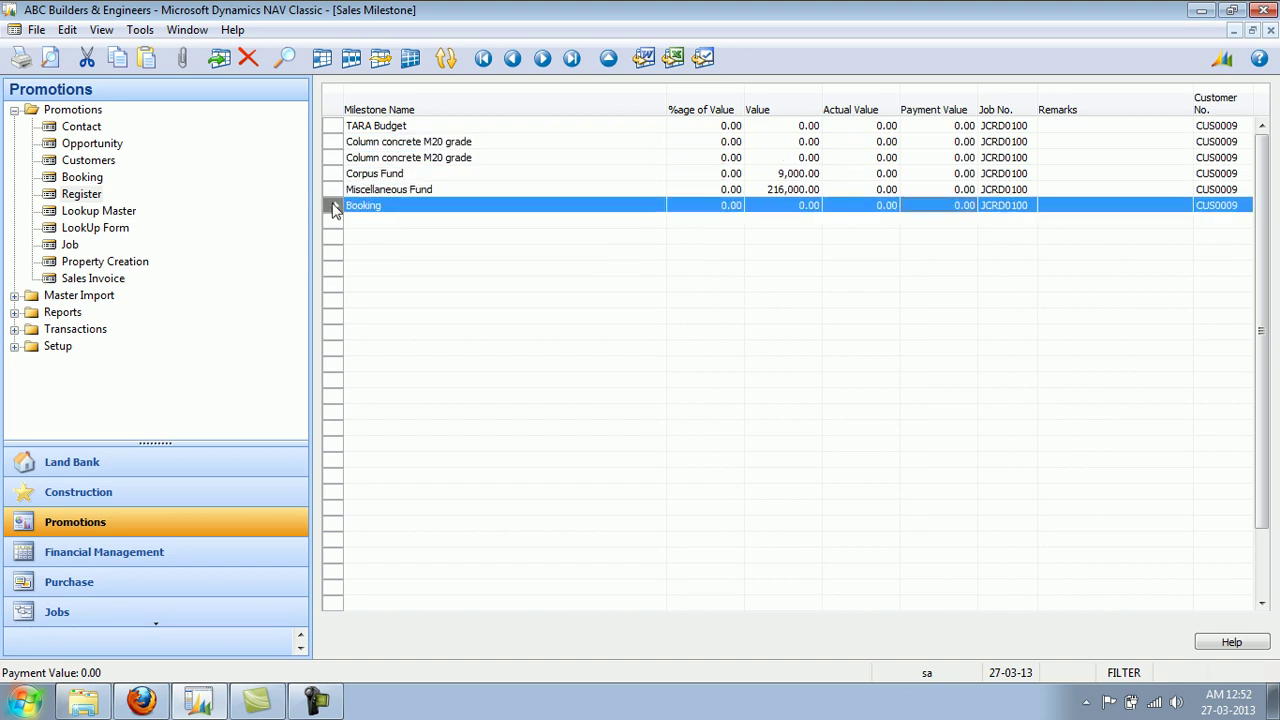
pyautogui.click(930, 127)
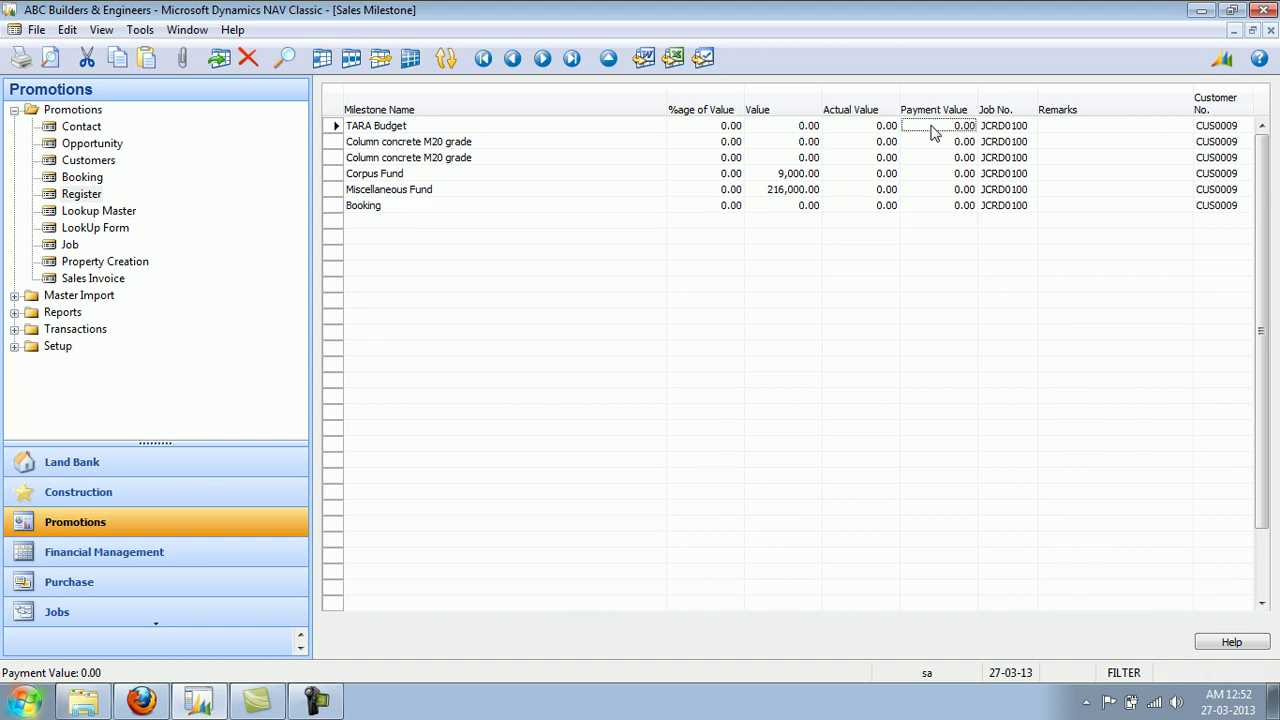
# Examine the payment values of the sales milestones line by line, and close the milestone list and the register order.
pyautogui.press('Down')
pyautogui.press('Down')
pyautogui.press('Up')
pyautogui.press('Up')
pyautogui.press('Down')
pyautogui.press('Down')
pyautogui.press('Down')
pyautogui.press('Down')
pyautogui.press('Down')
pyautogui.press('Up')
pyautogui.press('Up')
pyautogui.press('Up')
pyautogui.press('Up')
pyautogui.press('Up')
pyautogui.press('Escape')
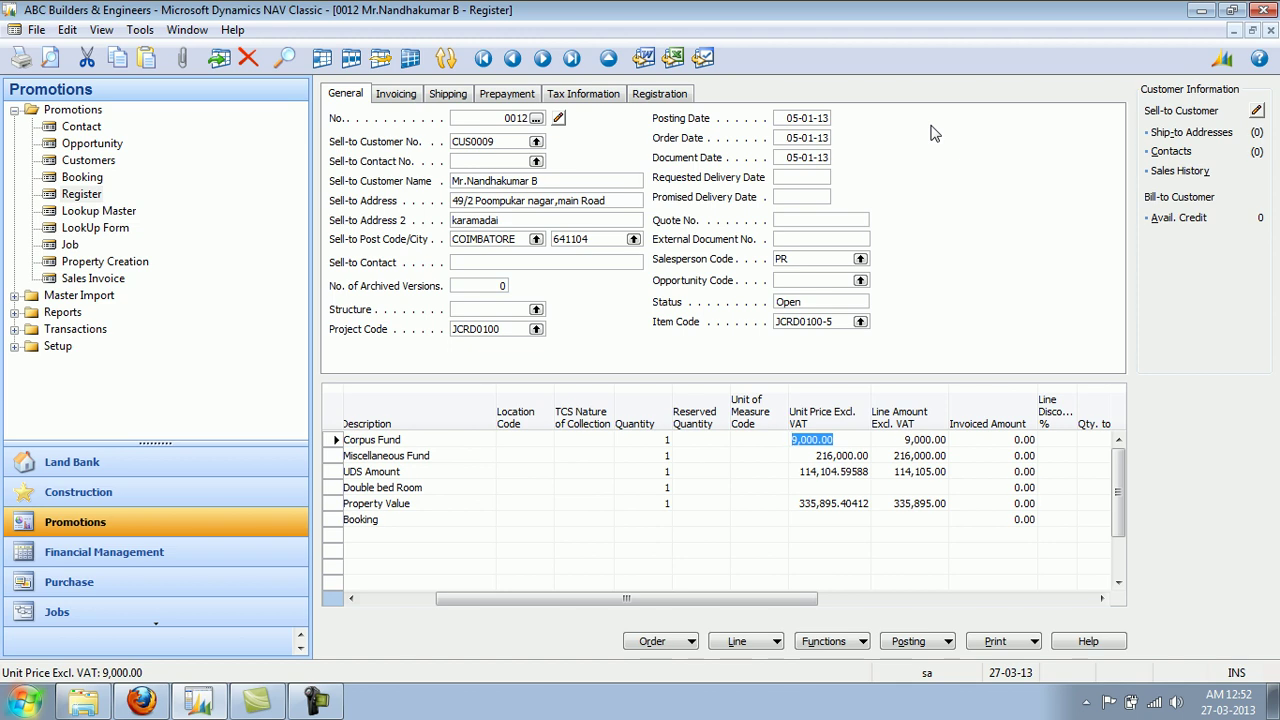
pyautogui.press('Escape')
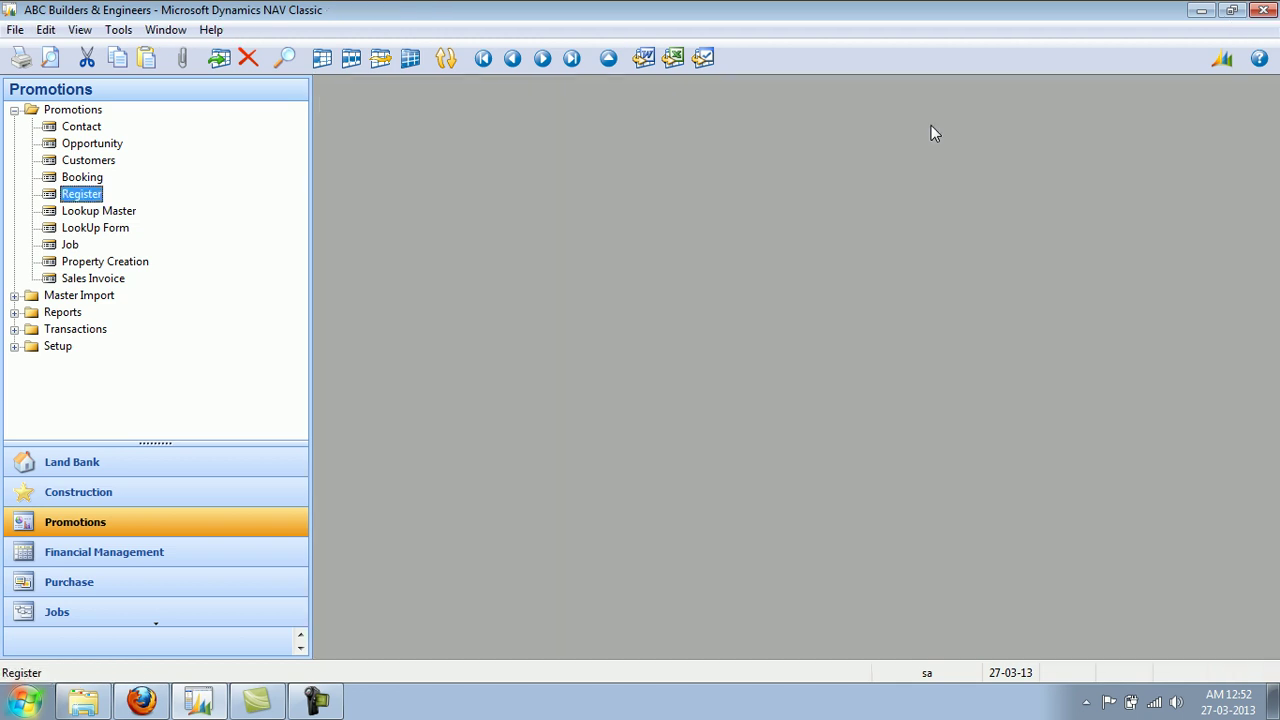
# Open the ABC Towers job card and examine its milestone lines and the functions available for milestones and property creation.
pyautogui.click(71, 246)
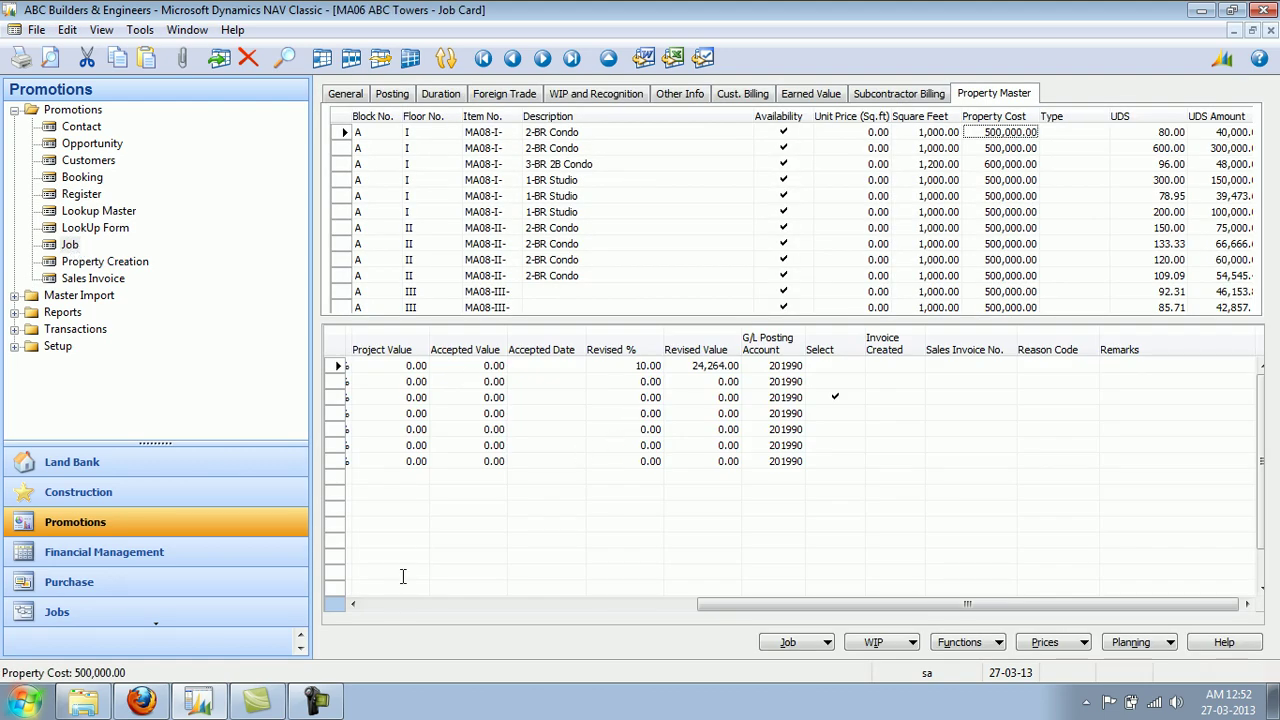
pyautogui.click(366, 604)
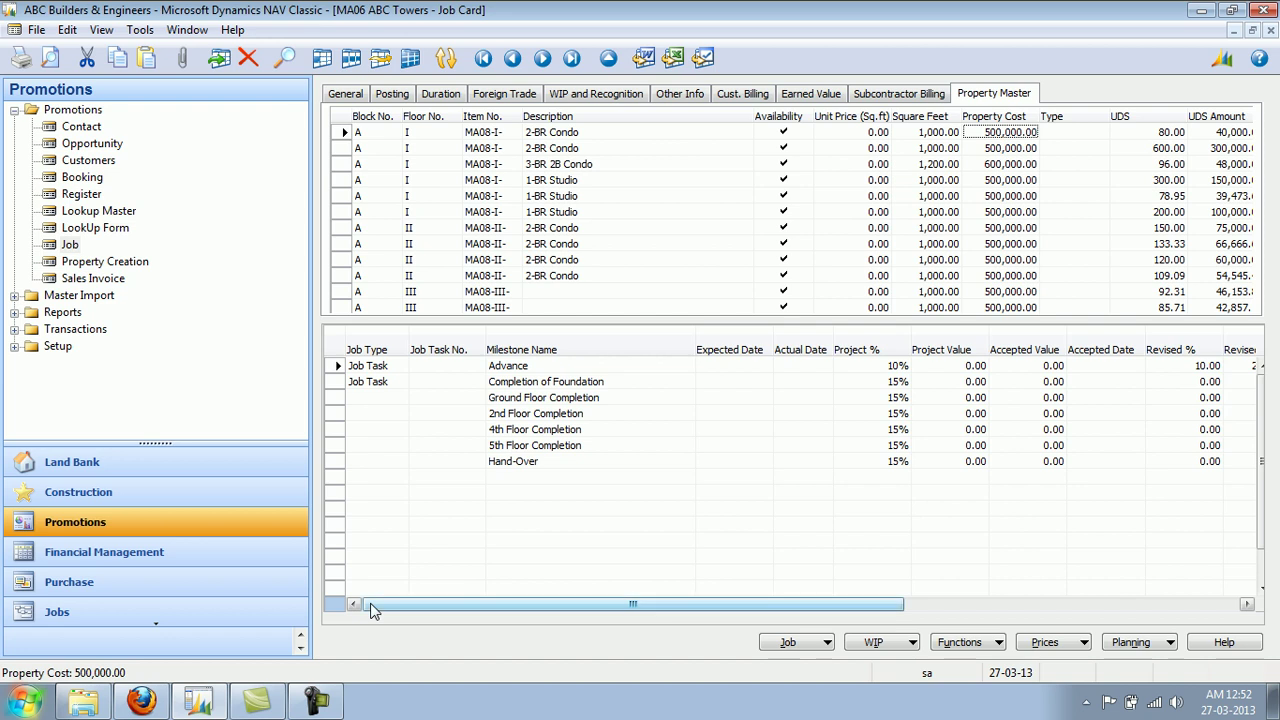
pyautogui.click(954, 651)
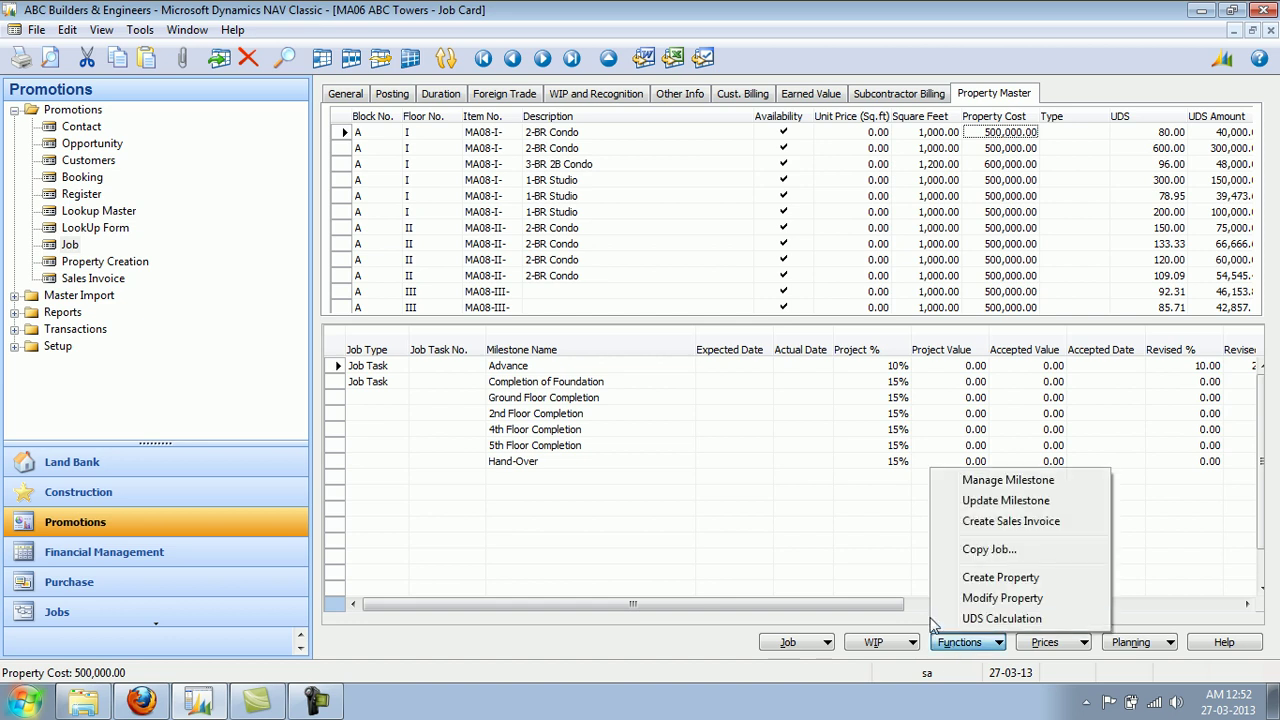
# Mark the 2nd Floor Completion milestone as selected and run Create Sales Invoice for it.
pyautogui.click(626, 413)
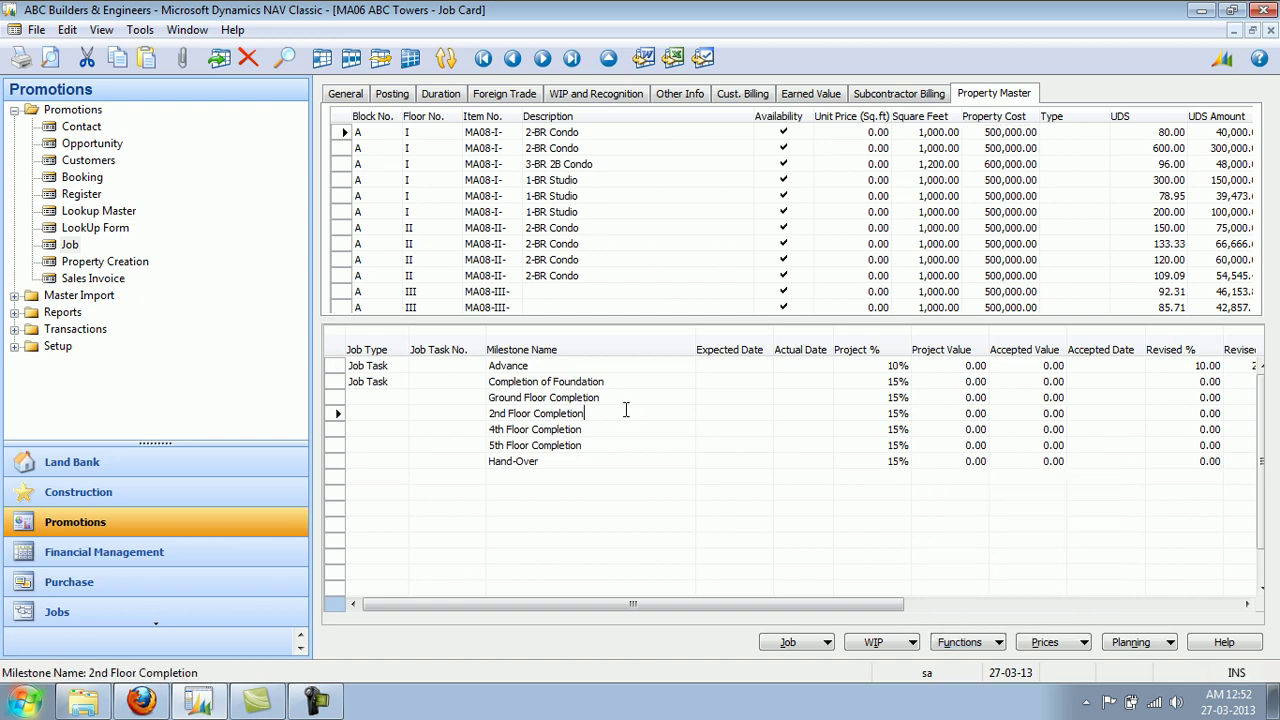
pyautogui.press('Tab')
pyautogui.press('Tab')
pyautogui.press('Tab')
pyautogui.press('Tab')
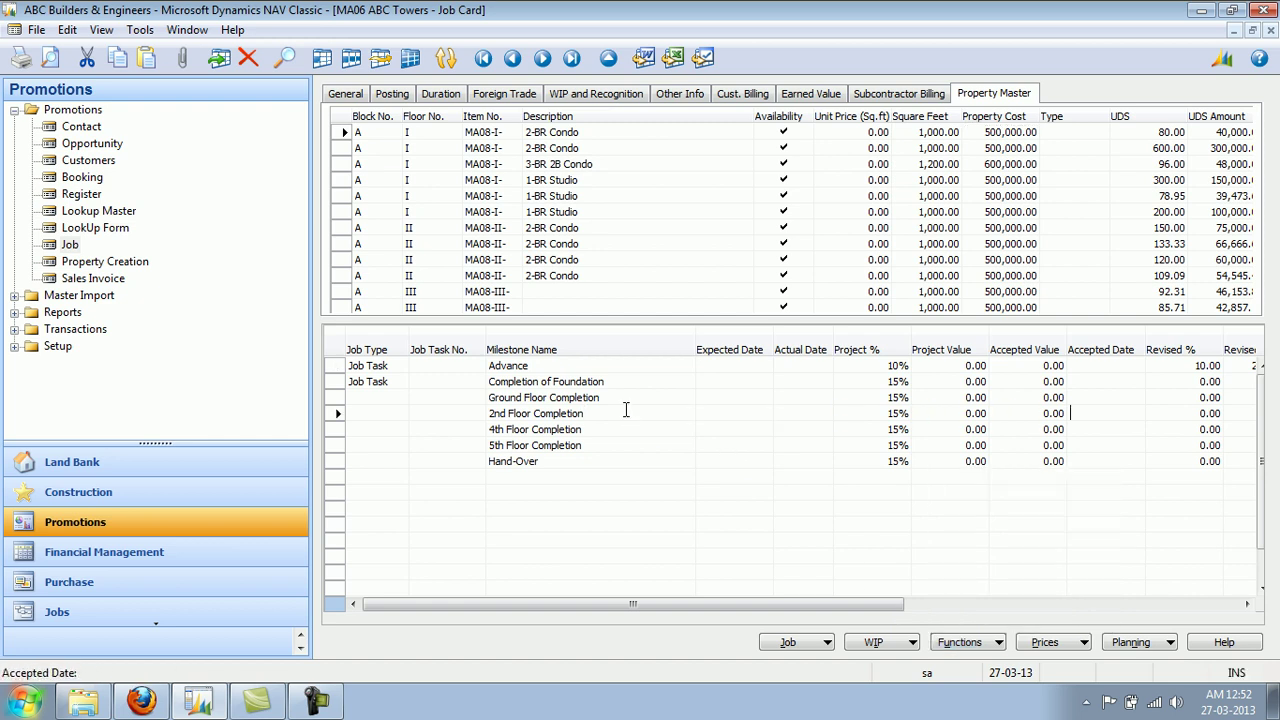
pyautogui.press('Tab')
pyautogui.press('Tab')
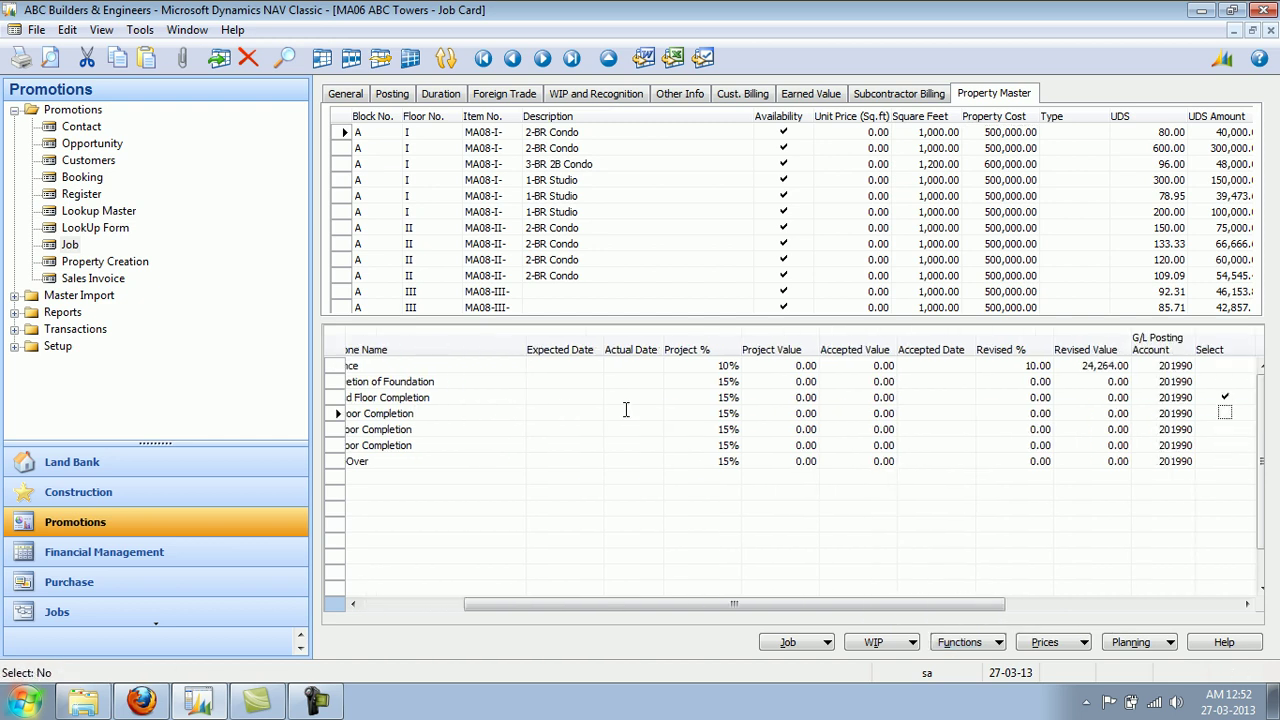
pyautogui.press('space')
pyautogui.click(975, 644)
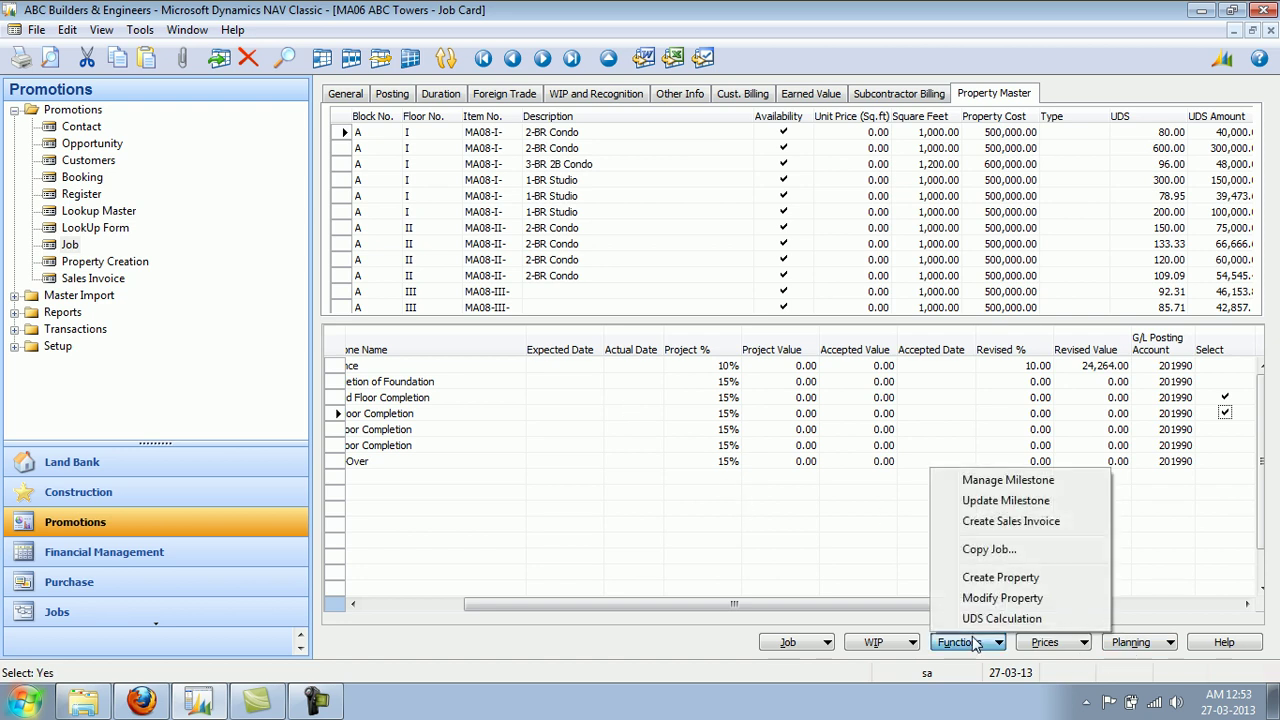
pyautogui.click(996, 525)
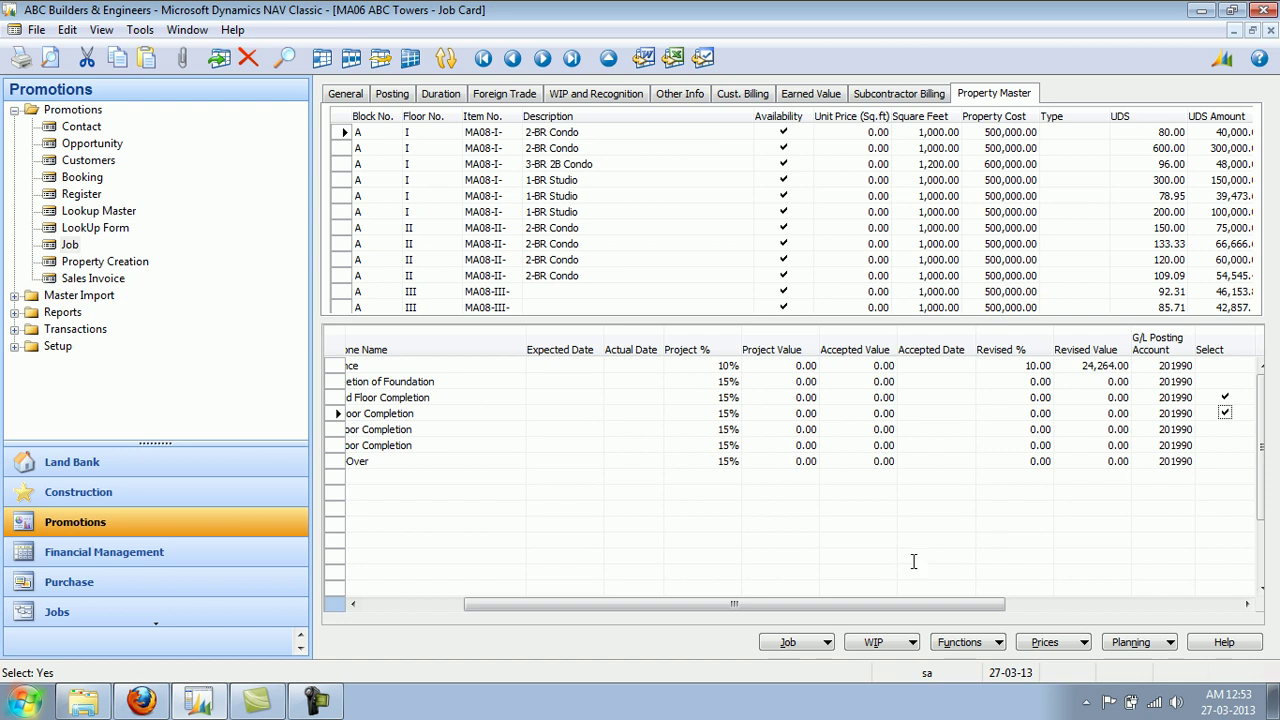
# Examine the names and project values of the 4th Floor Completion and 2nd Floor Completion milestones.
pyautogui.click(400, 605)
pyautogui.click(505, 424)
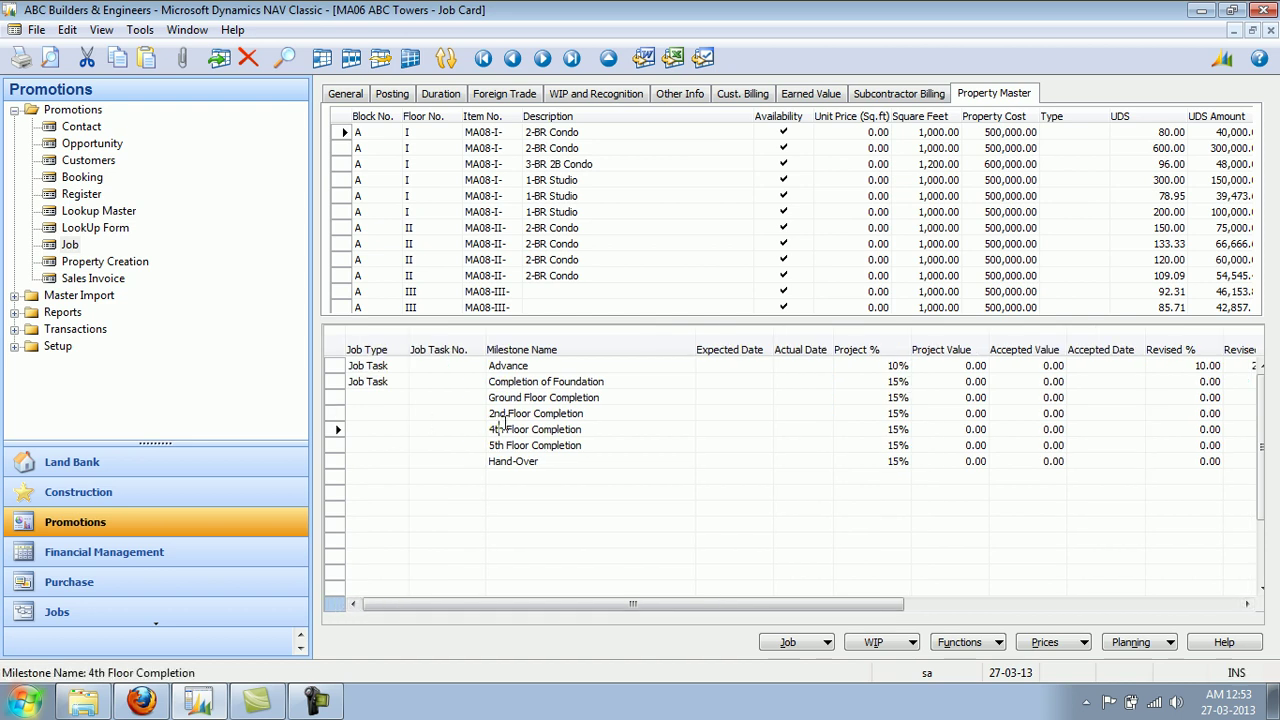
pyautogui.click(503, 414)
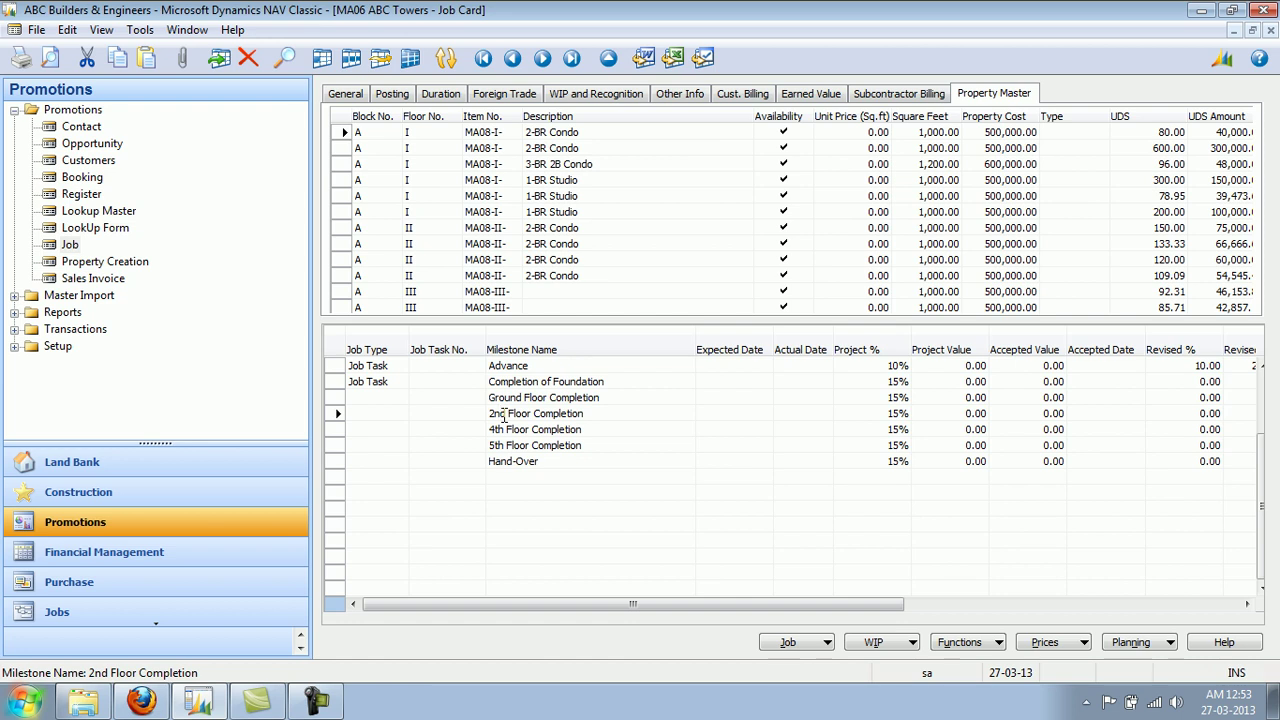
# View the Property Creation form, return to the job card and highlight its first five block A, floor I property lines.
pyautogui.click(135, 263)
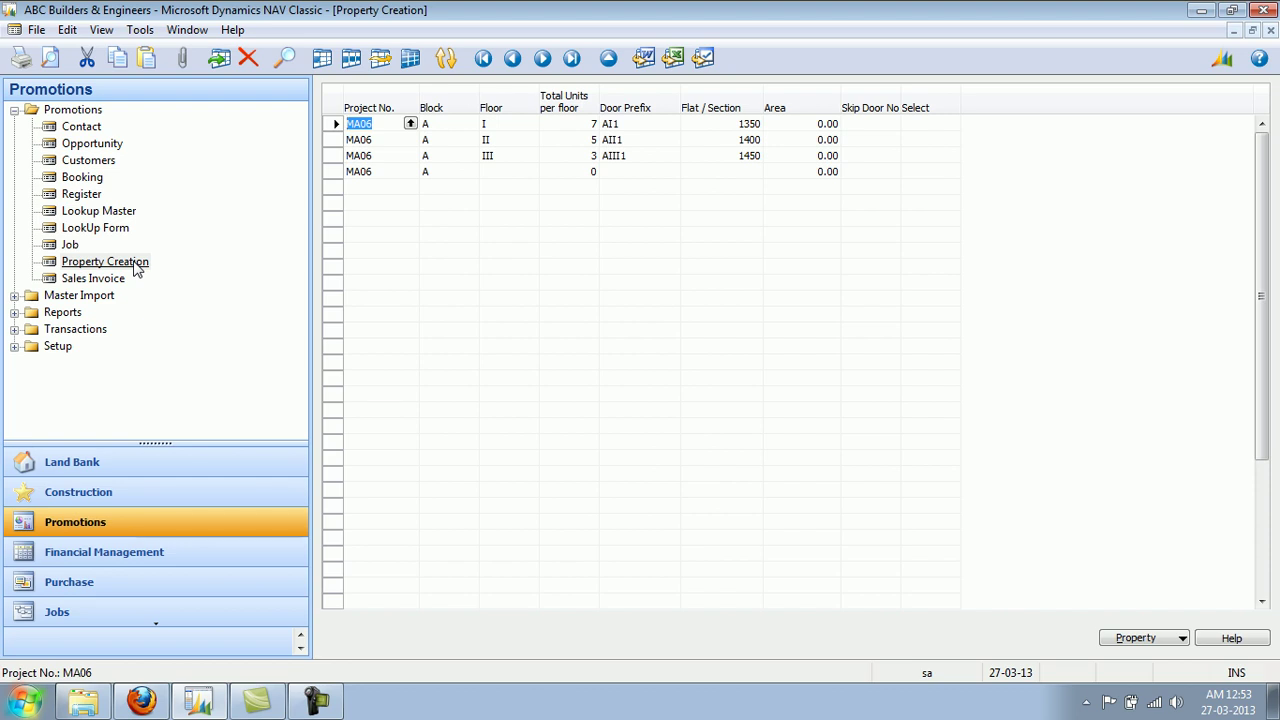
pyautogui.click(78, 246)
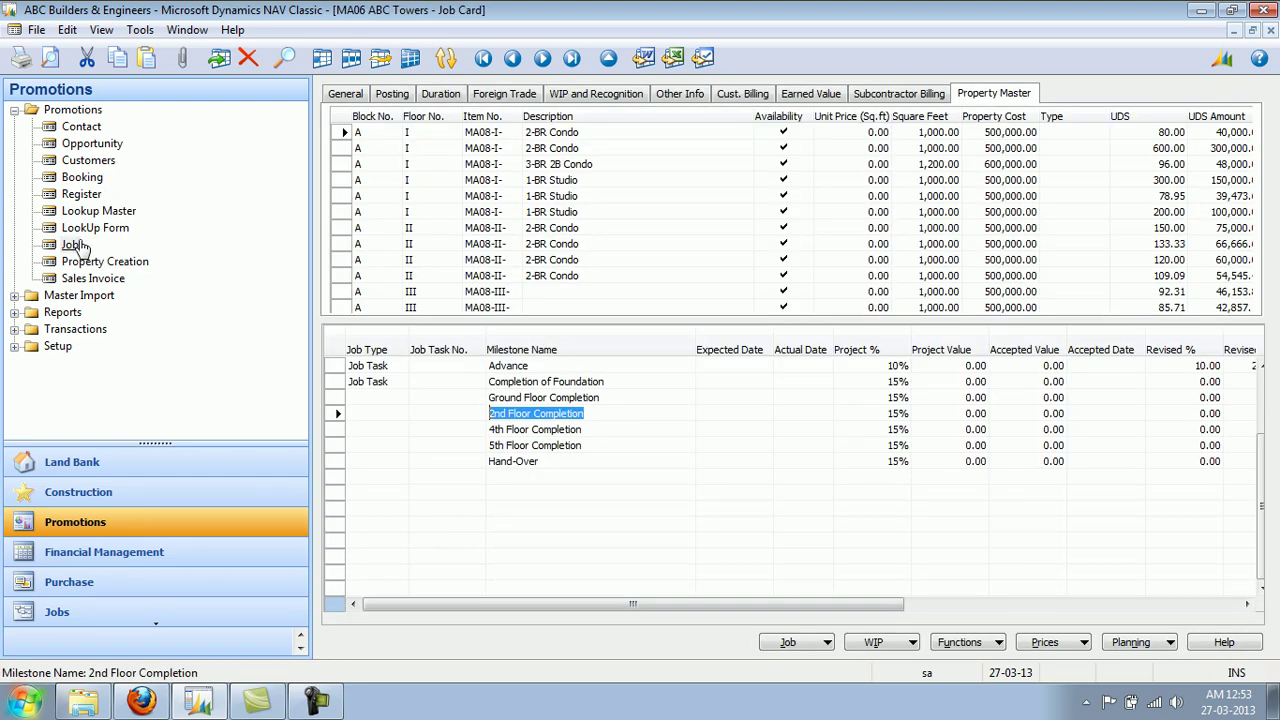
pyautogui.click(345, 136)
pyautogui.moveTo(345, 136); pyautogui.dragTo(345, 196)
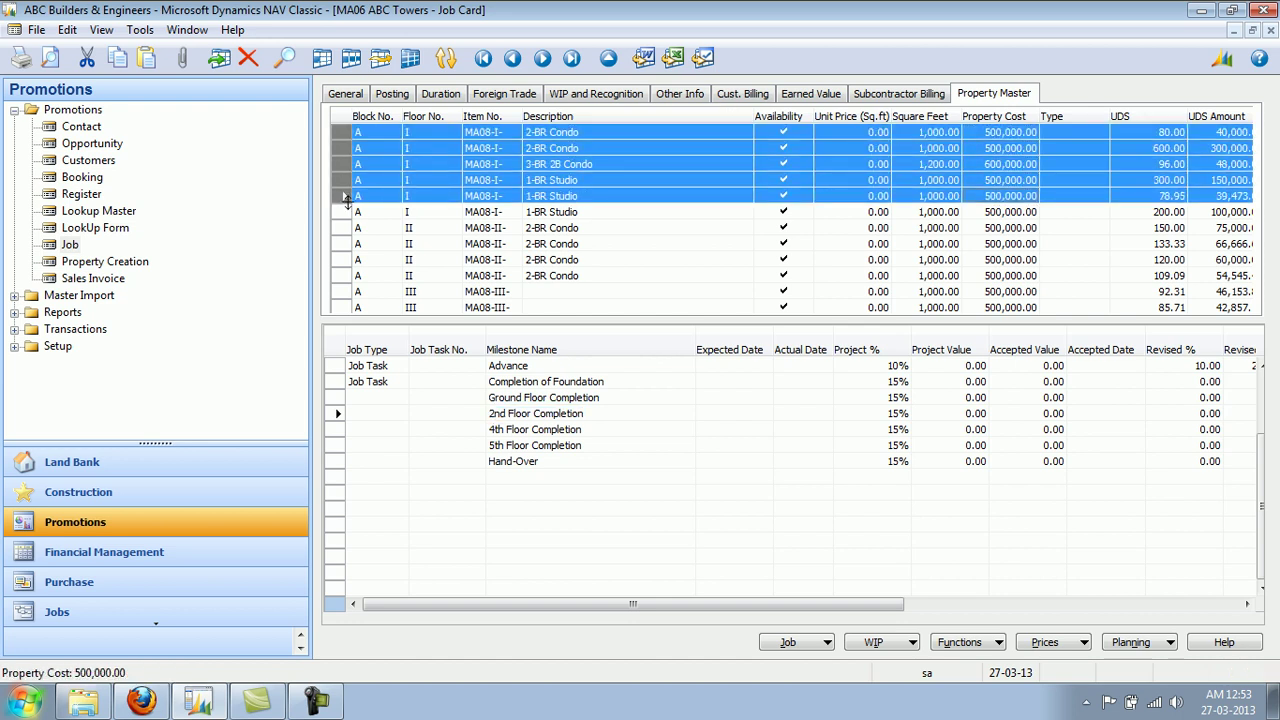
# Reopen Property Creation and examine the MA06 floor I line from block, units and door prefix through flat section and area.
pyautogui.click(124, 268)
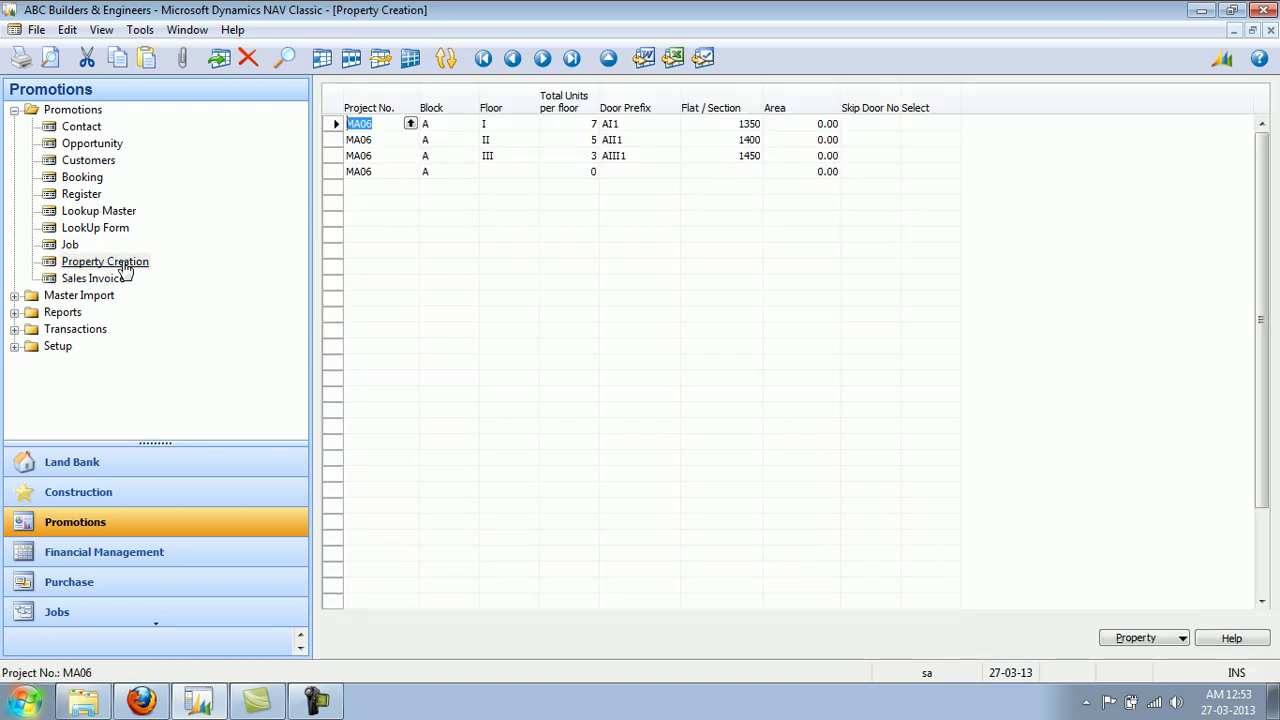
pyautogui.press('Tab')
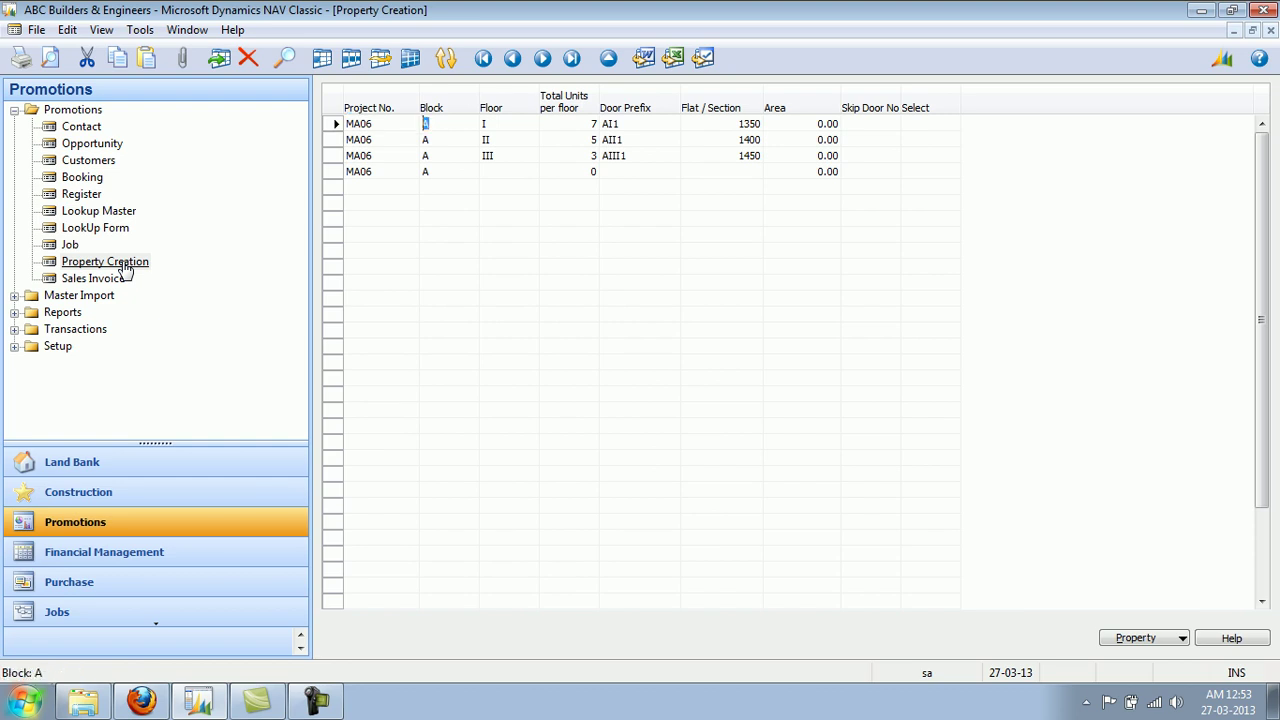
pyautogui.press('Tab')
pyautogui.press('Tab')
pyautogui.press('Tab')
pyautogui.press('Tab')
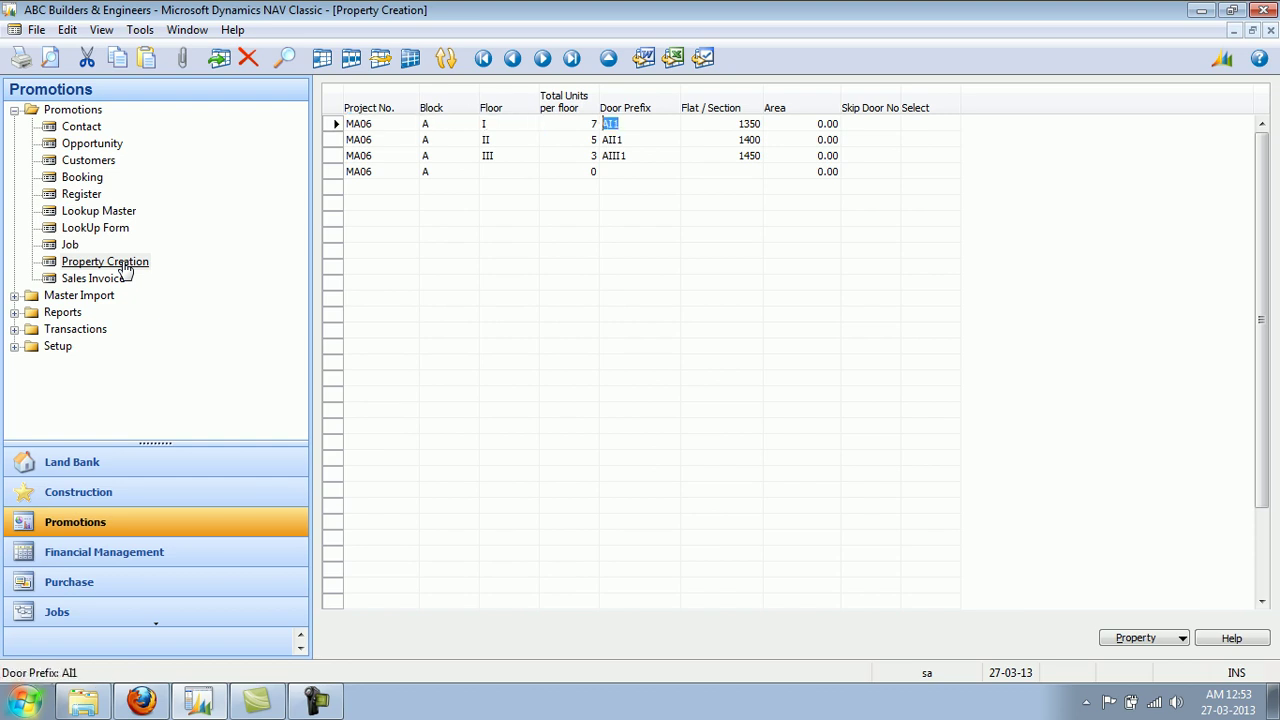
pyautogui.press('Tab')
pyautogui.press('Tab')
pyautogui.hotkey('shift', 'Tab')
pyautogui.hotkey('shift', 'Tab')
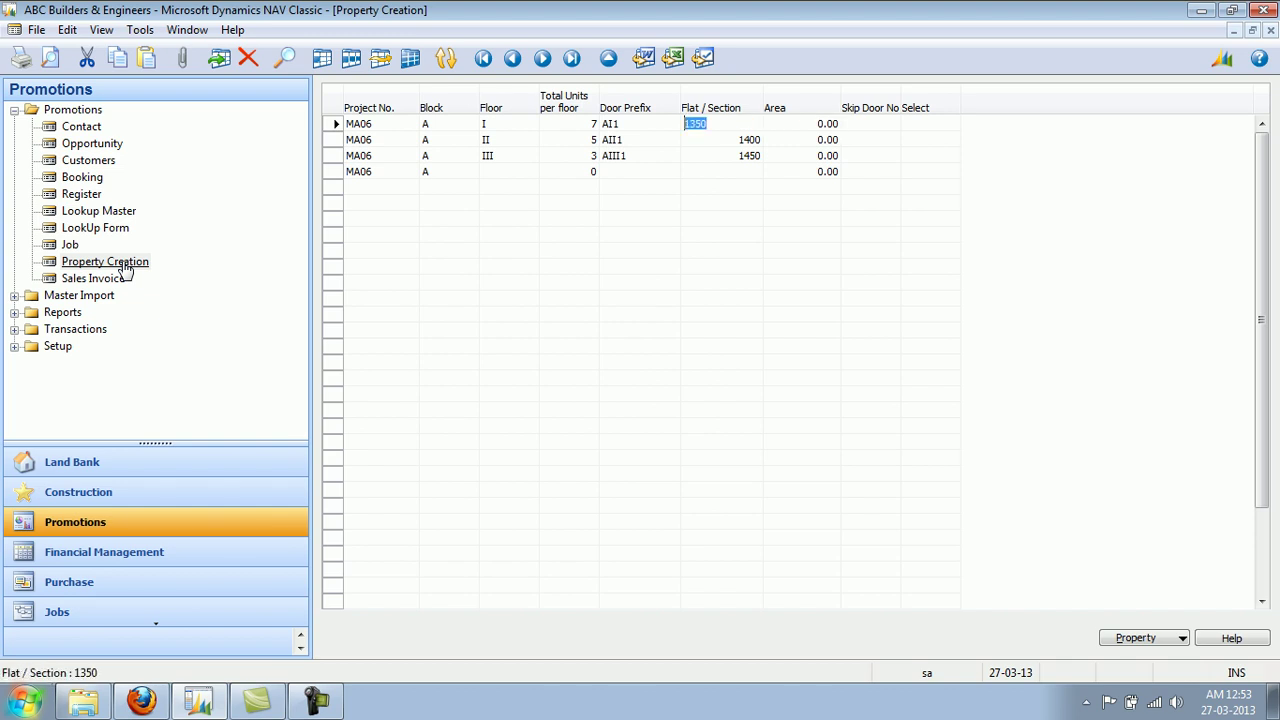
pyautogui.press('Tab')
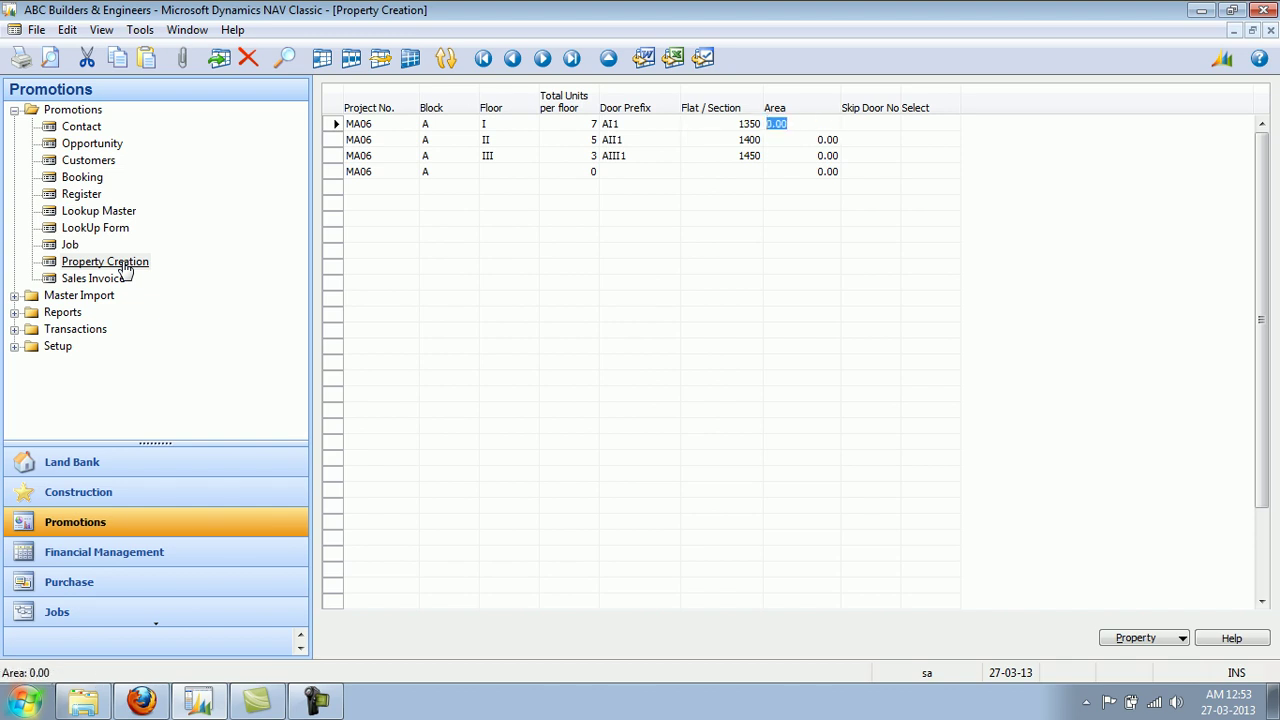
# Set the floor I line's skip door number to 13, mark the line as selected, and look up the property functions.
pyautogui.press('Tab')
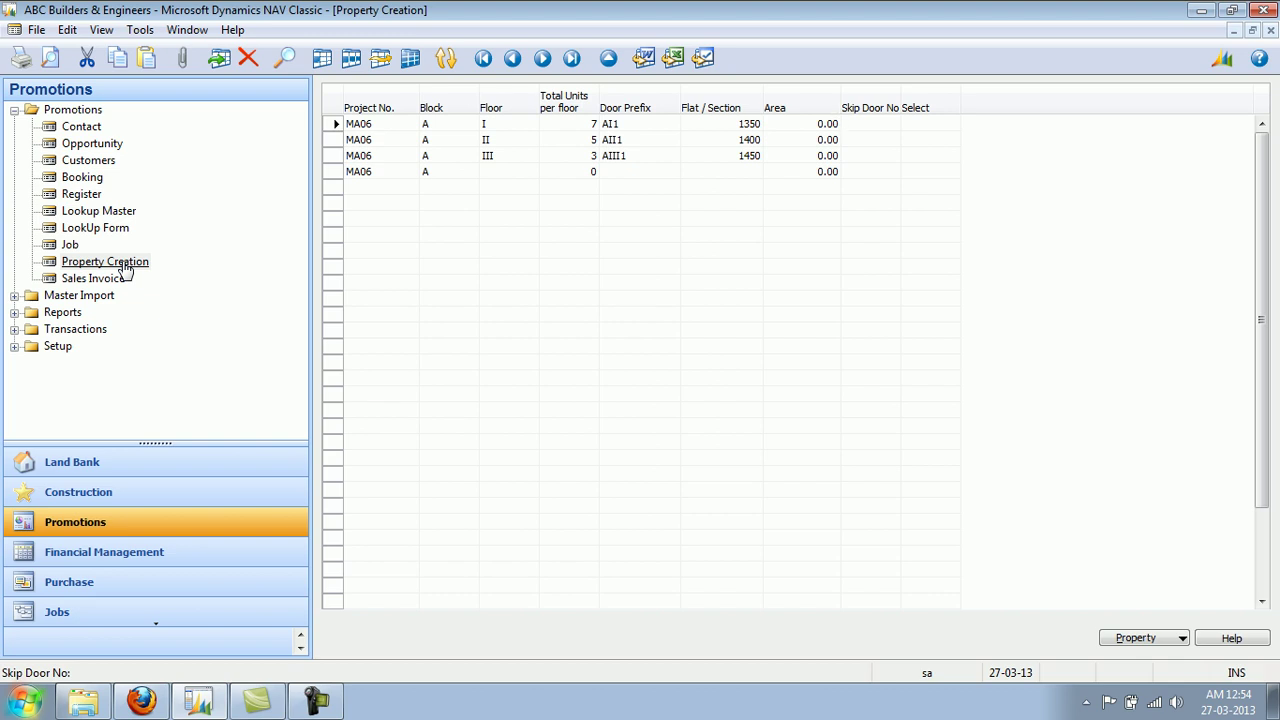
pyautogui.write('13')
pyautogui.press('Tab')
pyautogui.press('space')
pyautogui.click(1119, 640)
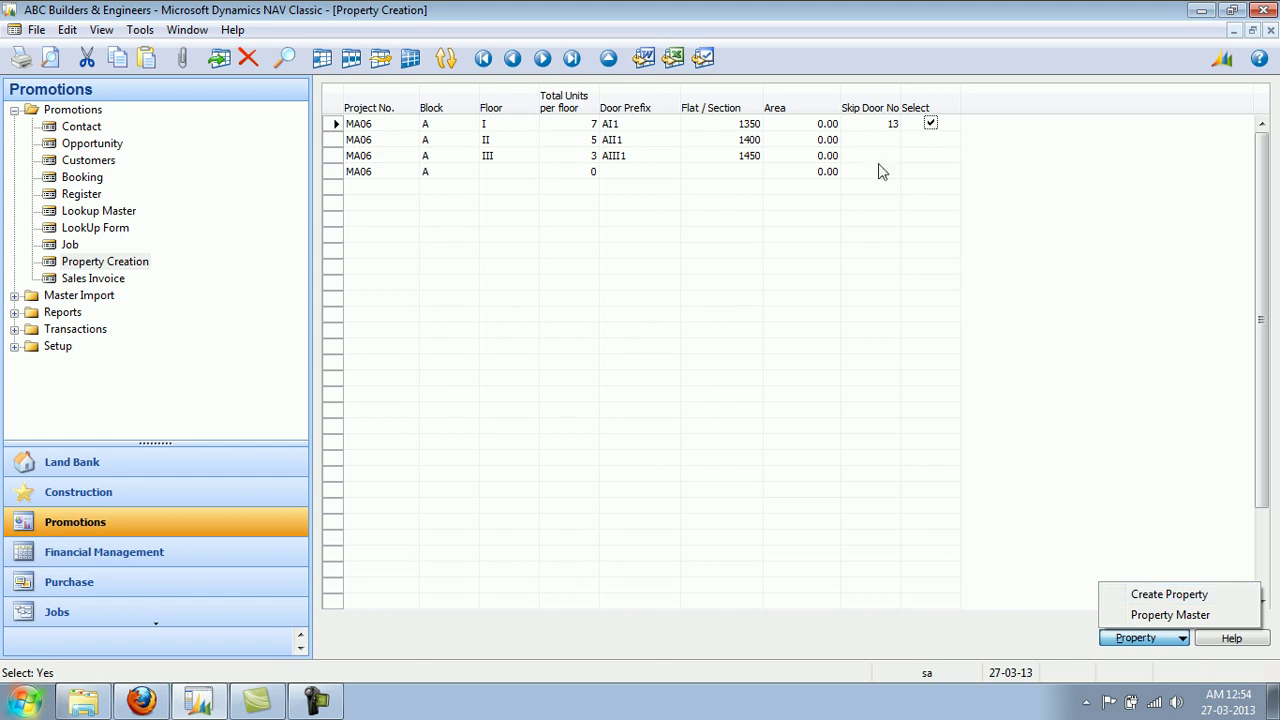
# Remove the selection mark and the skip door number from the floor I line, and check its total units and door prefix.
pyautogui.click(934, 124)
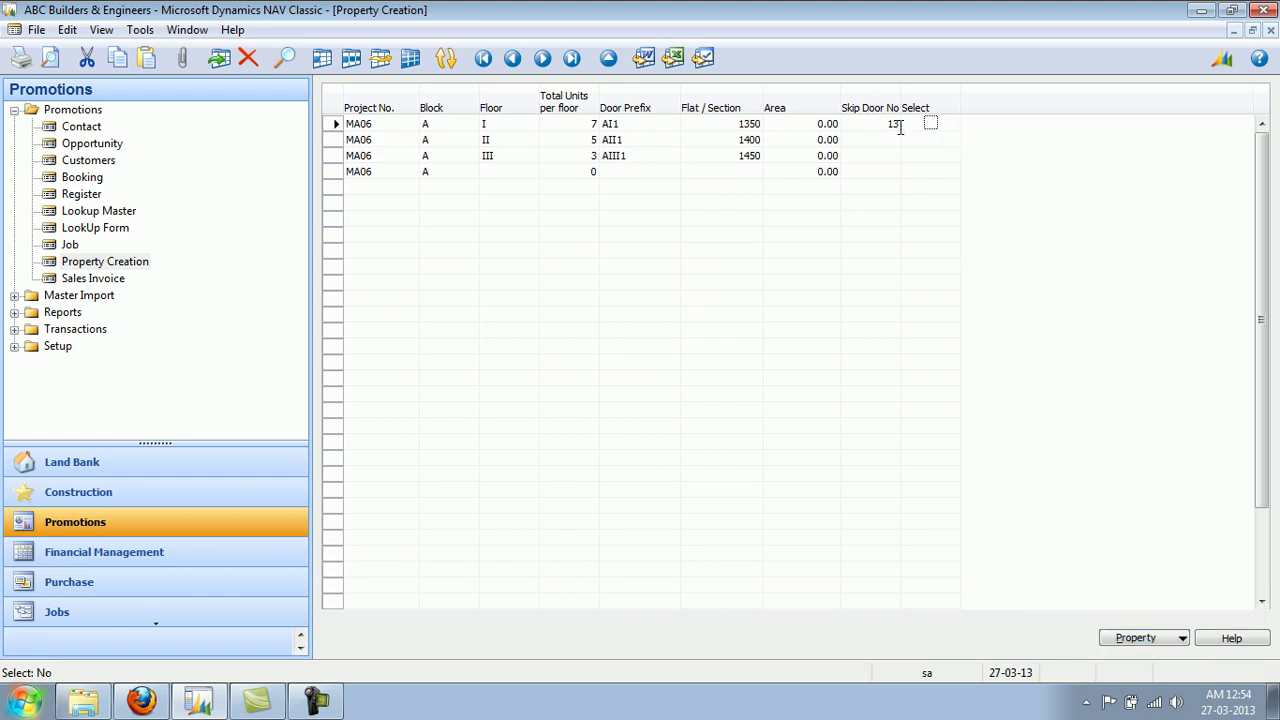
pyautogui.click(898, 130)
pyautogui.click(897, 126)
pyautogui.press('BackSpace')
pyautogui.click(569, 122)
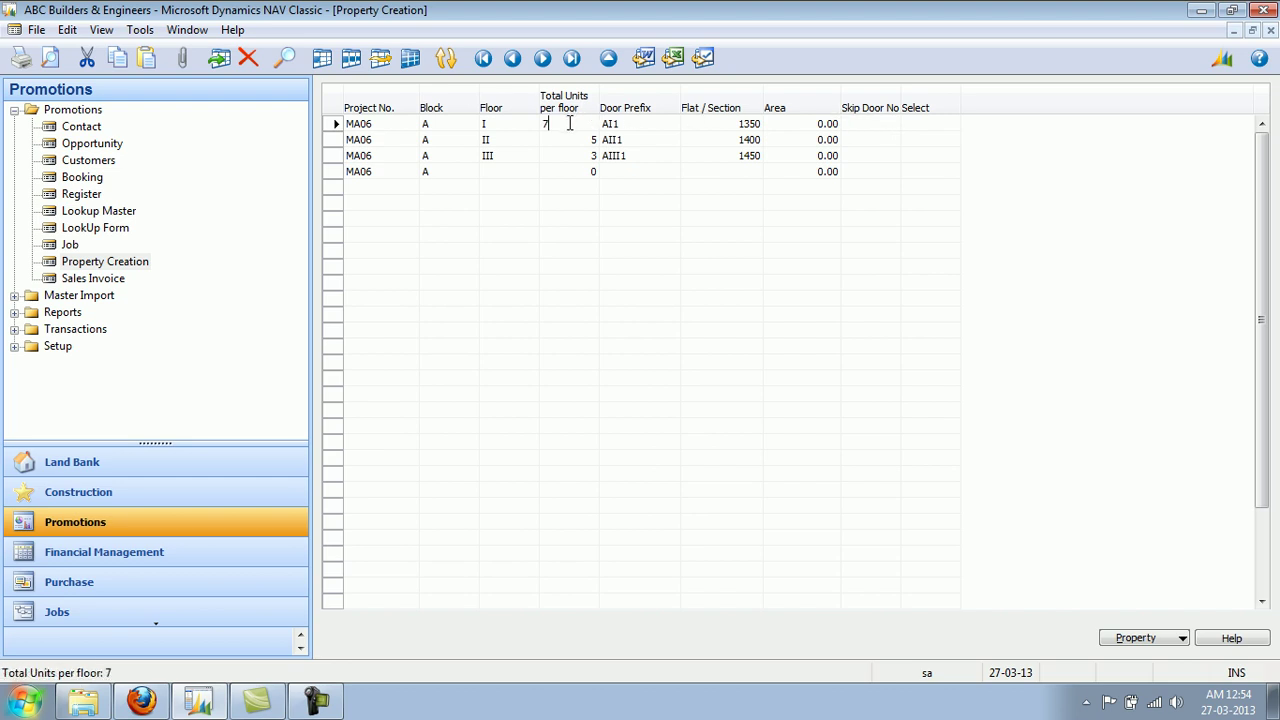
pyautogui.click(636, 124)
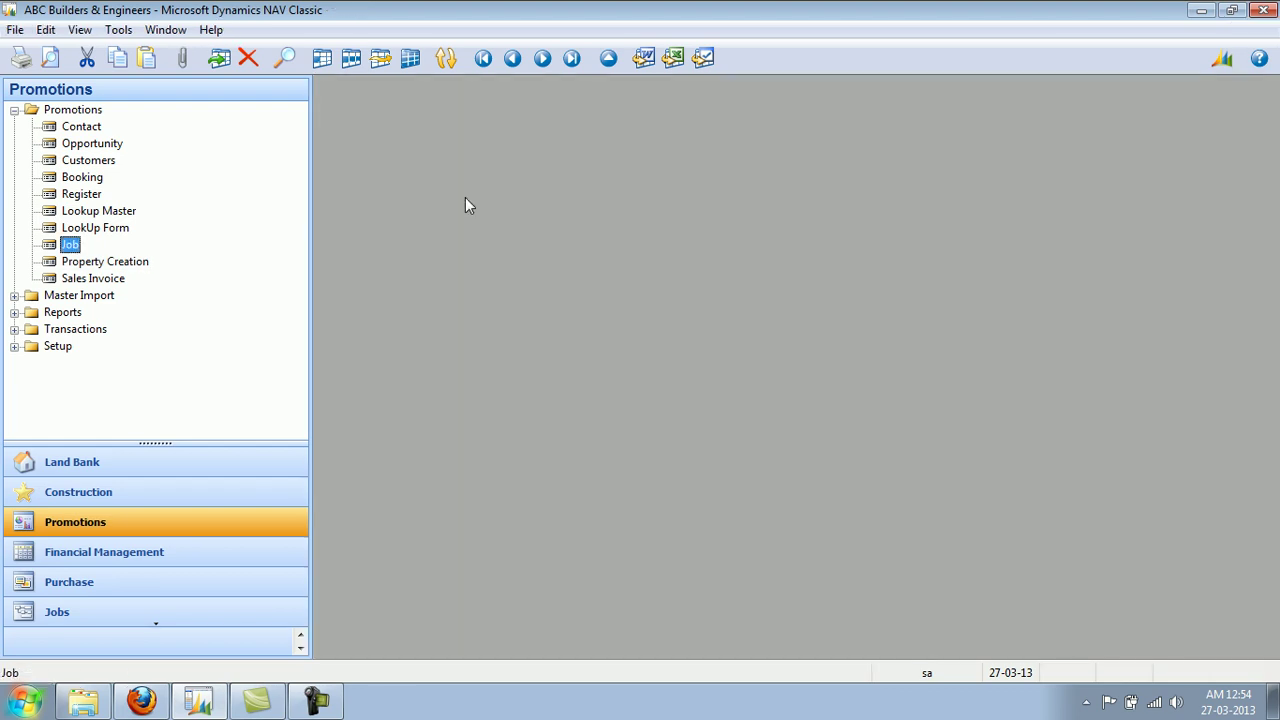
# Look through the Promotions master imports and the list of reports down to the Campaign Measurement and Funnel report entries.
pyautogui.click(14, 296)
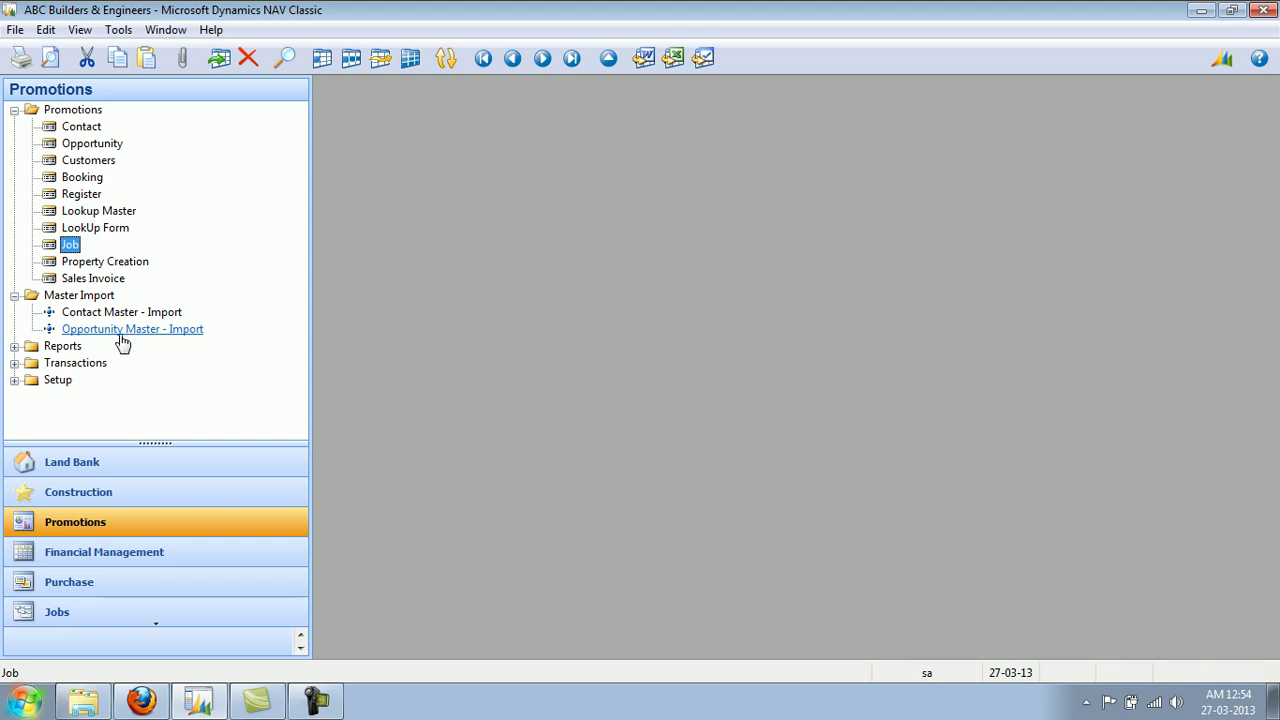
pyautogui.click(14, 346)
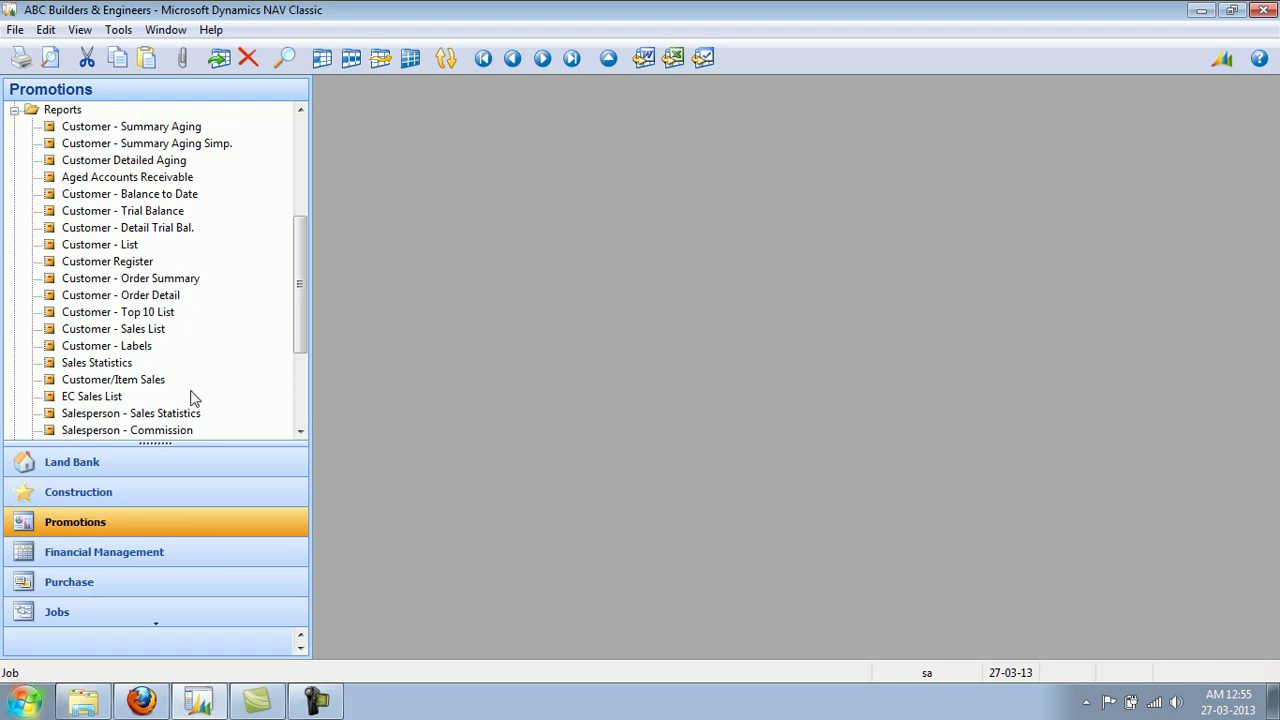
pyautogui.click(300, 431)
pyautogui.click(300, 431)
pyautogui.click(300, 431)
pyautogui.click(300, 431)
pyautogui.click(300, 431)
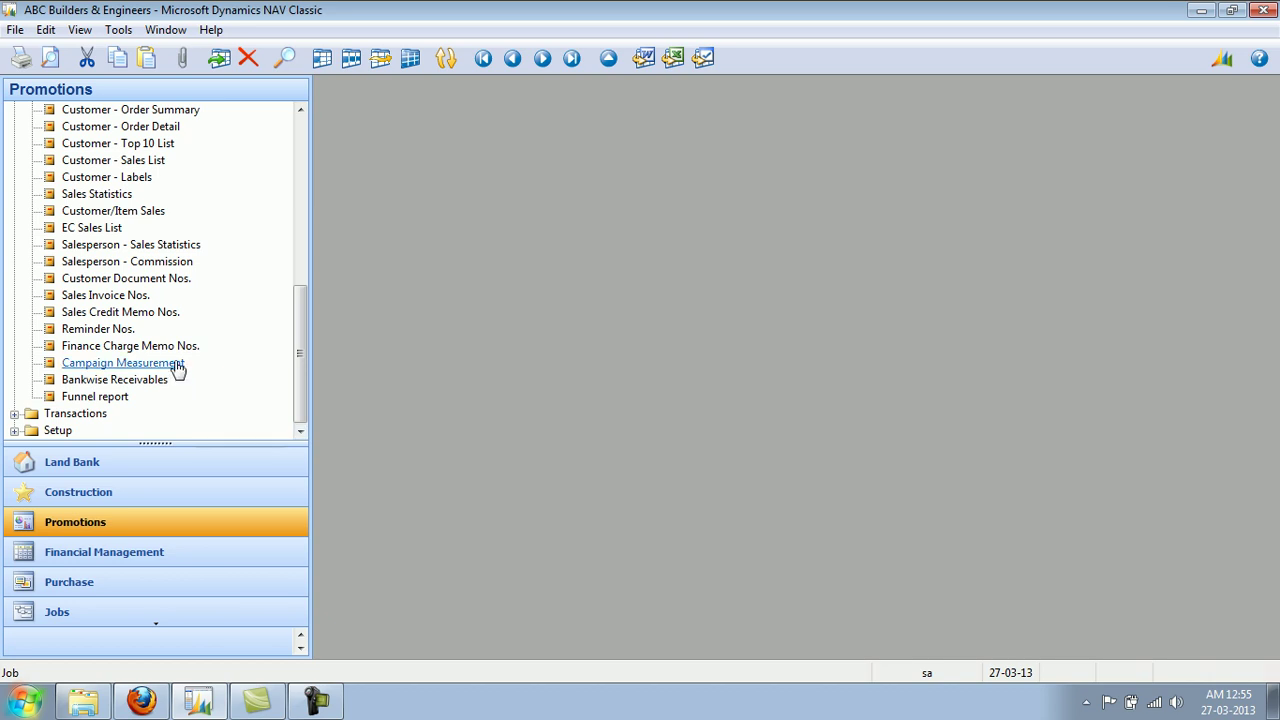
# Preview the Funnel report for project MA06, examine its opportunity stages and values, and close it.
pyautogui.click(112, 397)
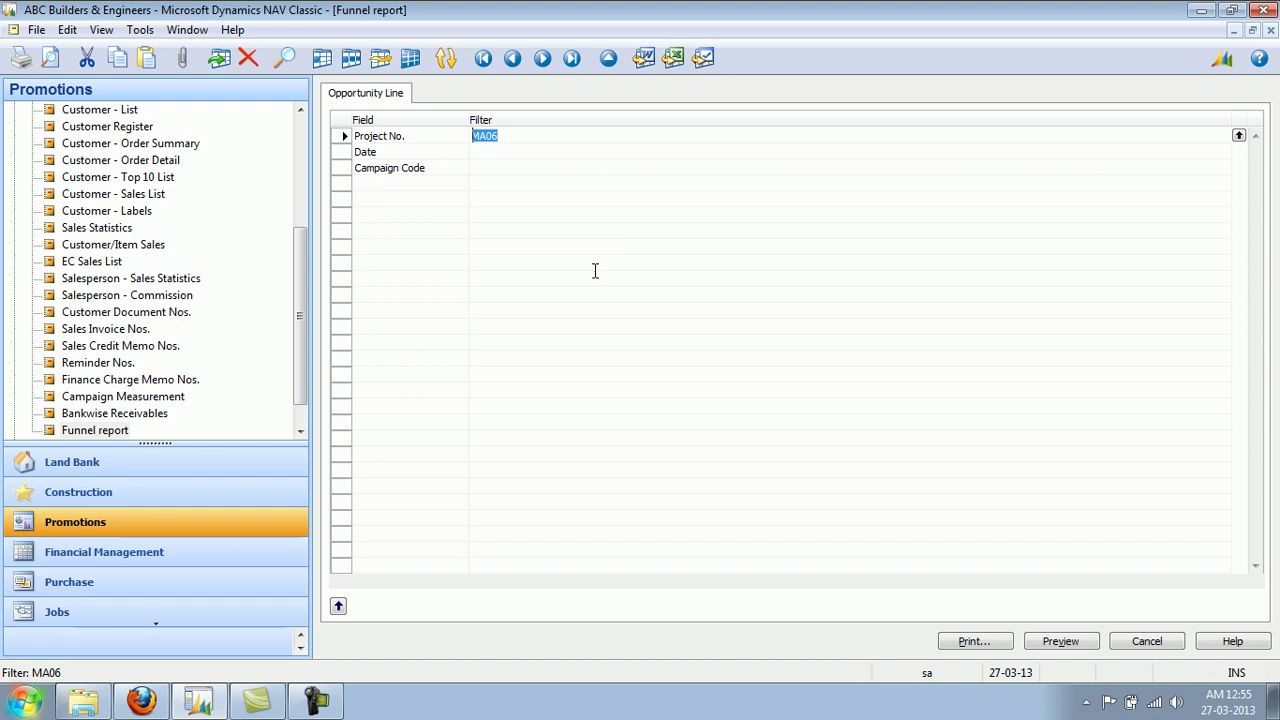
pyautogui.click(1062, 641)
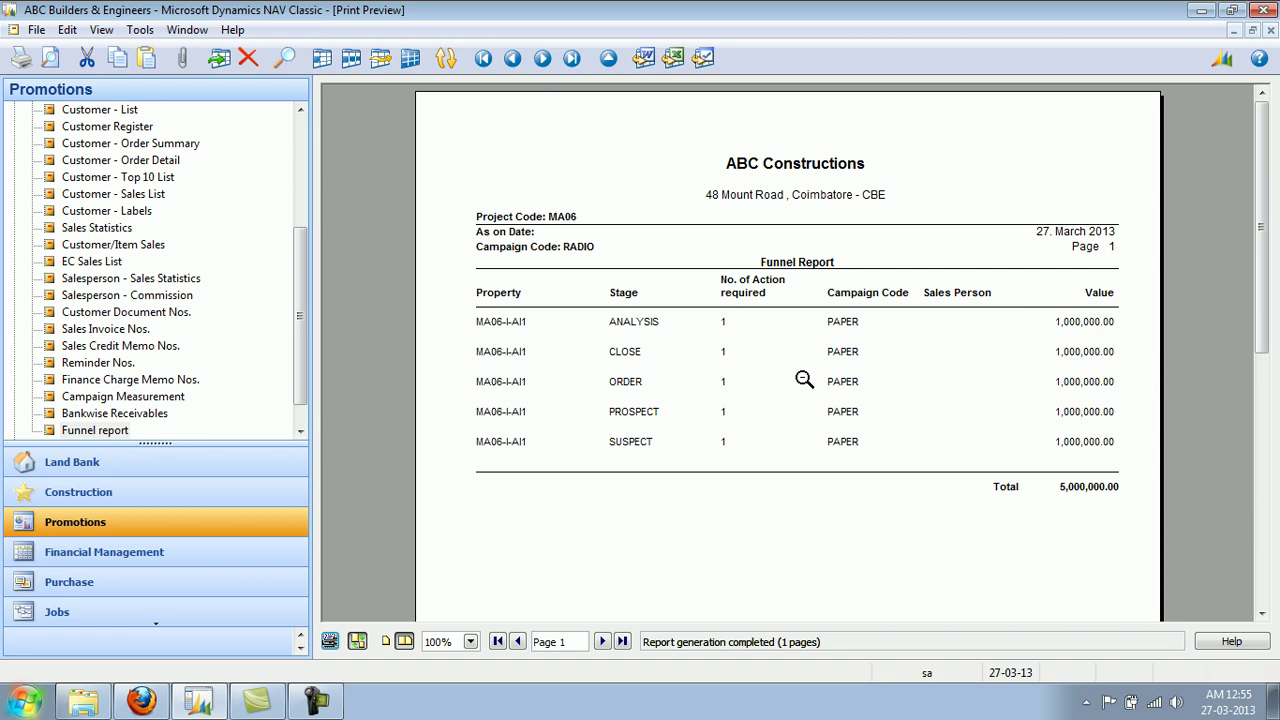
pyautogui.press('Escape')
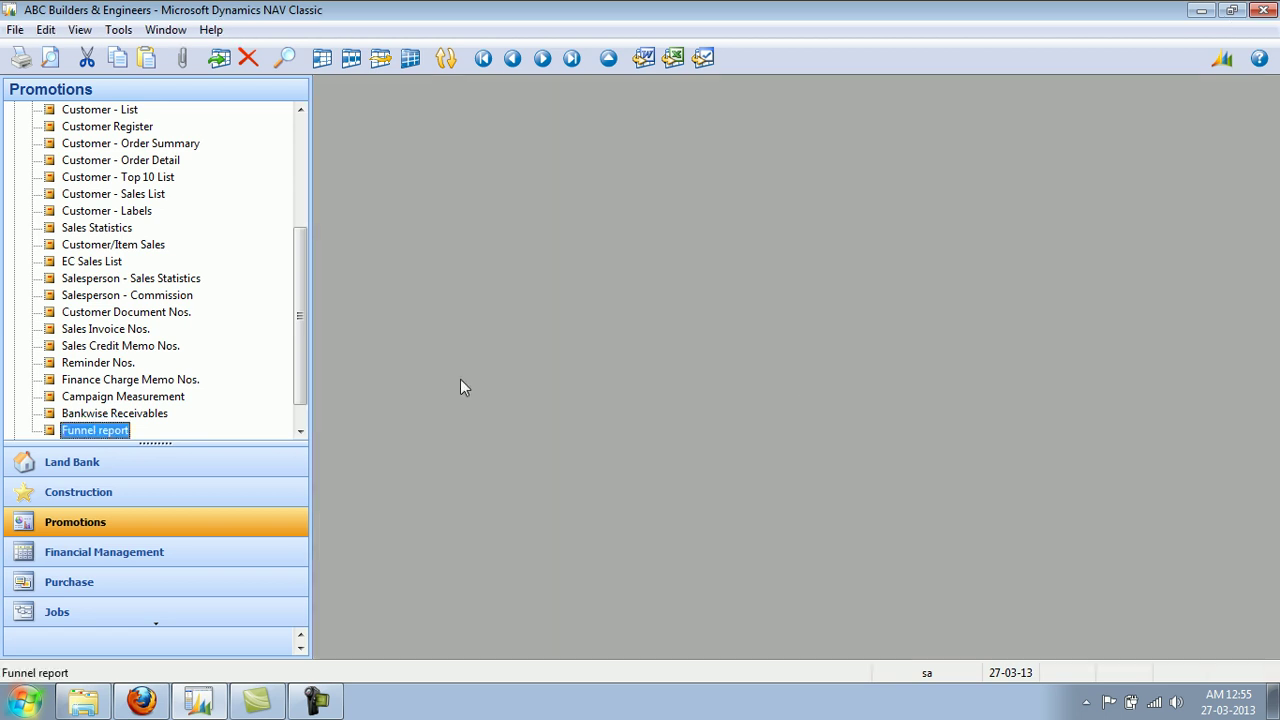
# Preview the Campaign Measurement report for project MA06, checking its optional filters, examine its prospects, bookings and registrations, and close it.
pyautogui.click(160, 397)
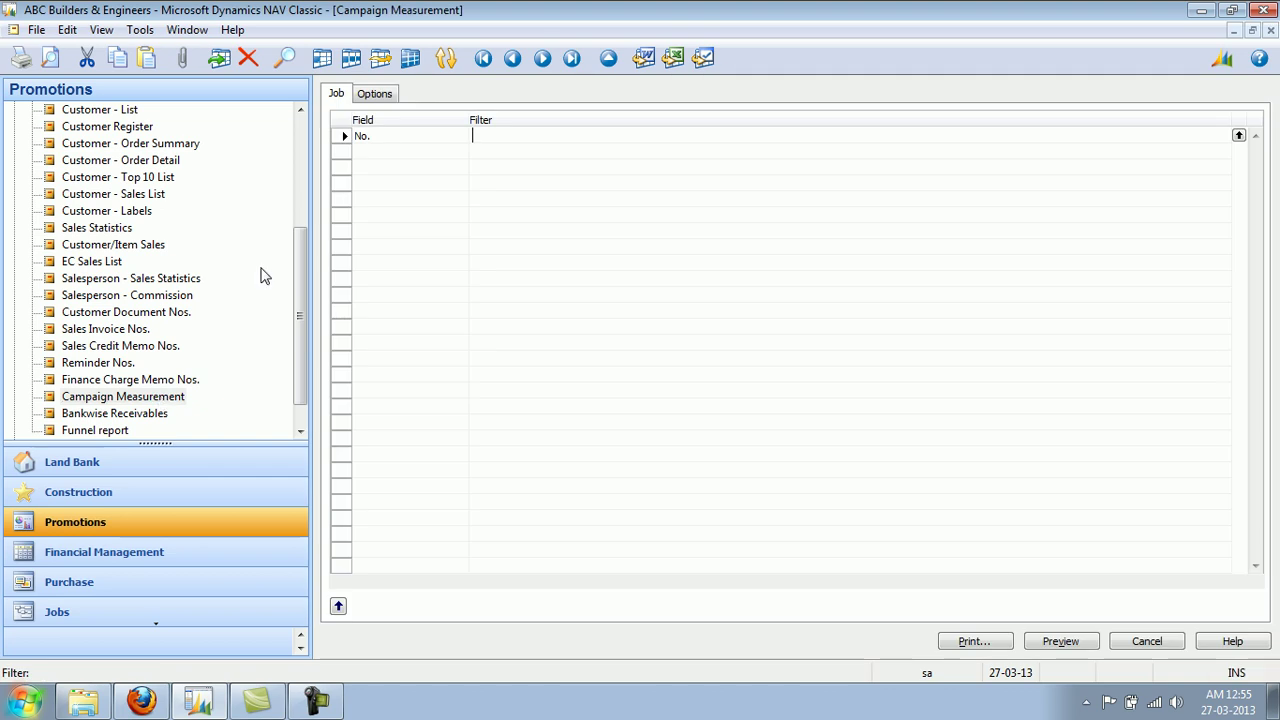
pyautogui.click(1238, 135)
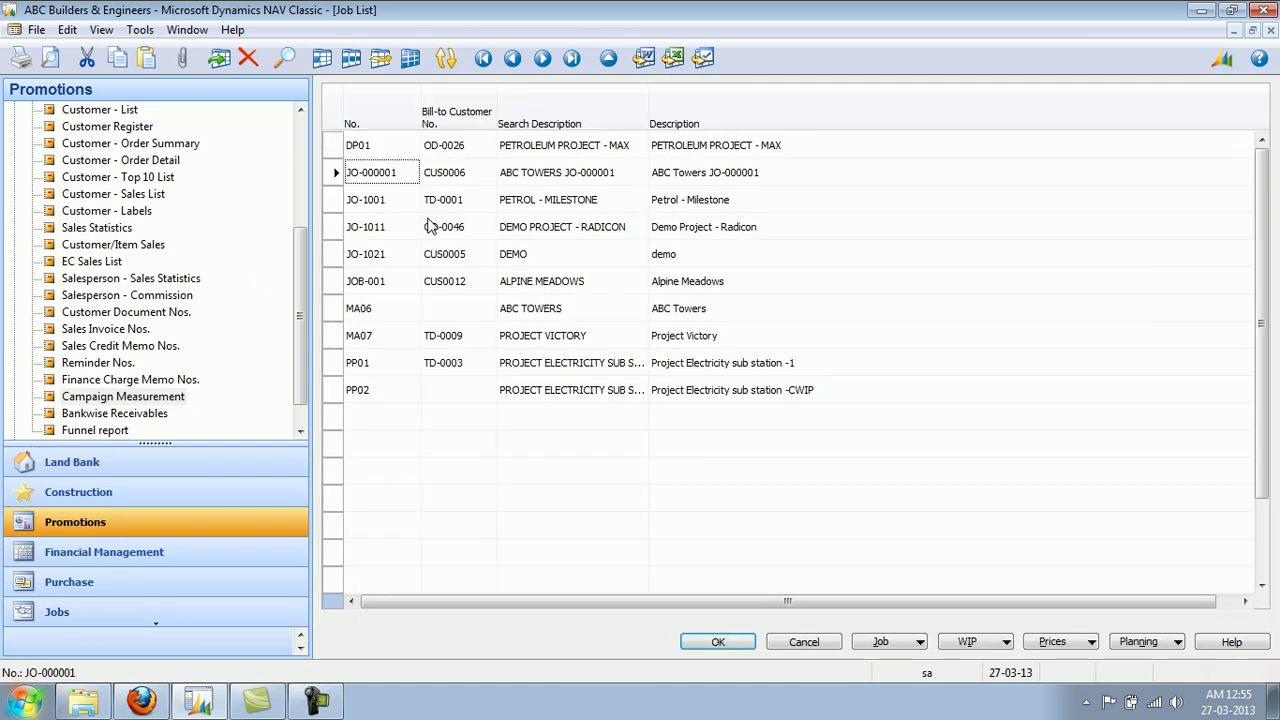
pyautogui.doubleClick(382, 309)
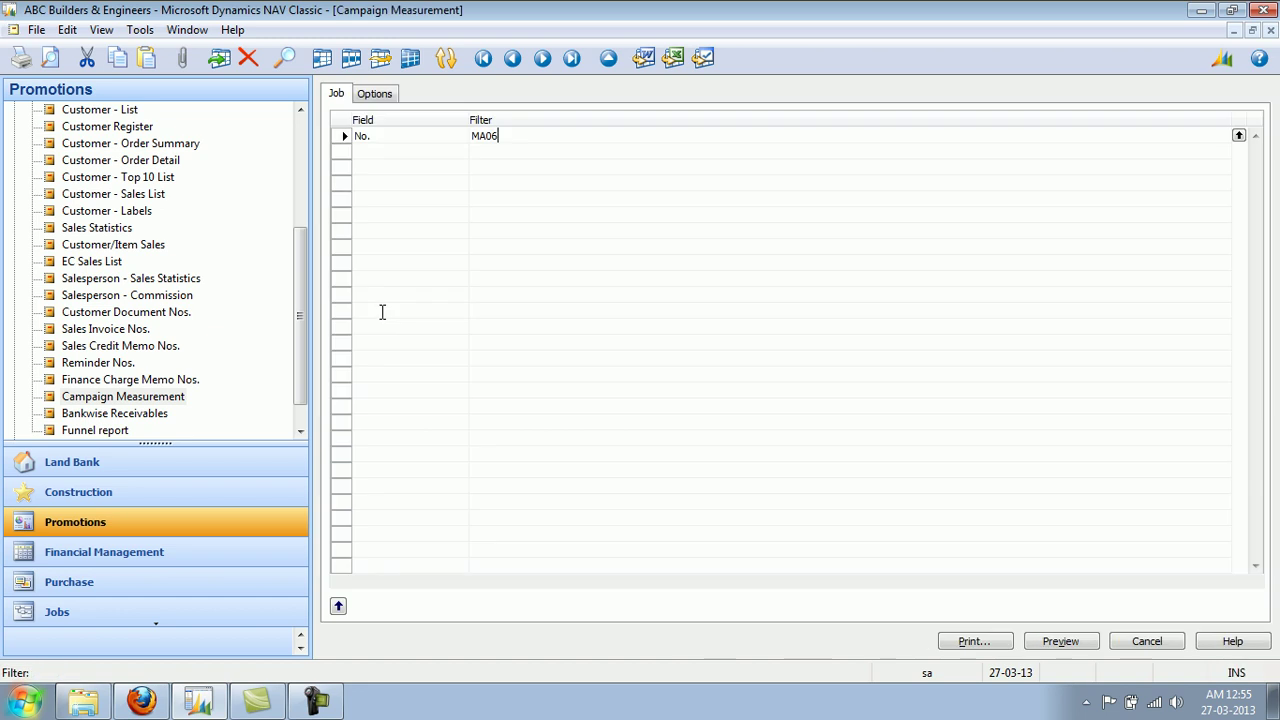
pyautogui.click(370, 95)
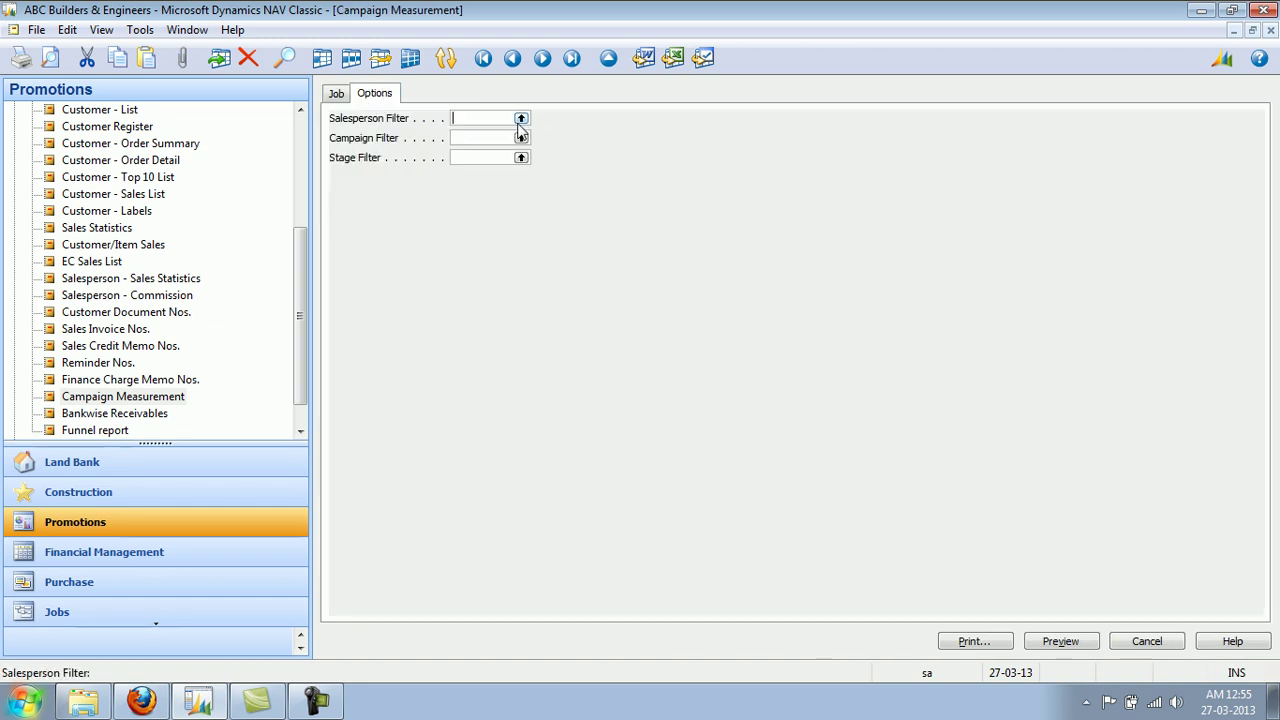
pyautogui.click(336, 94)
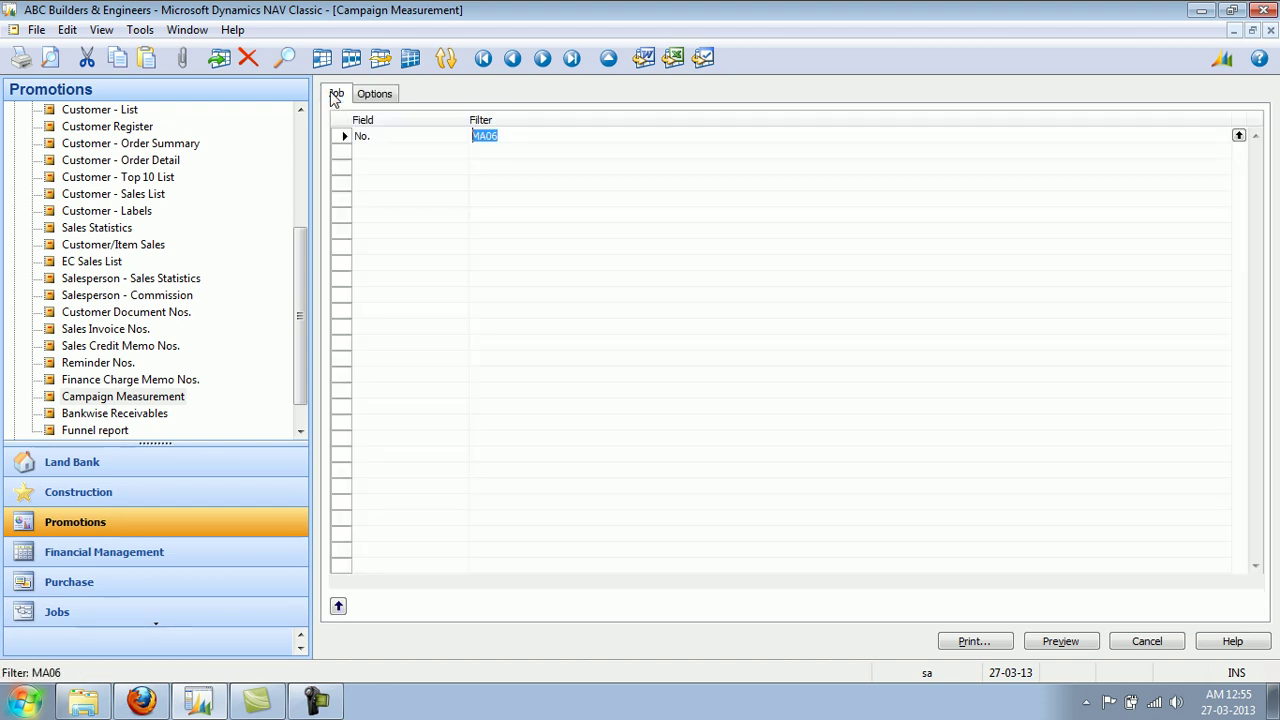
pyautogui.click(1060, 641)
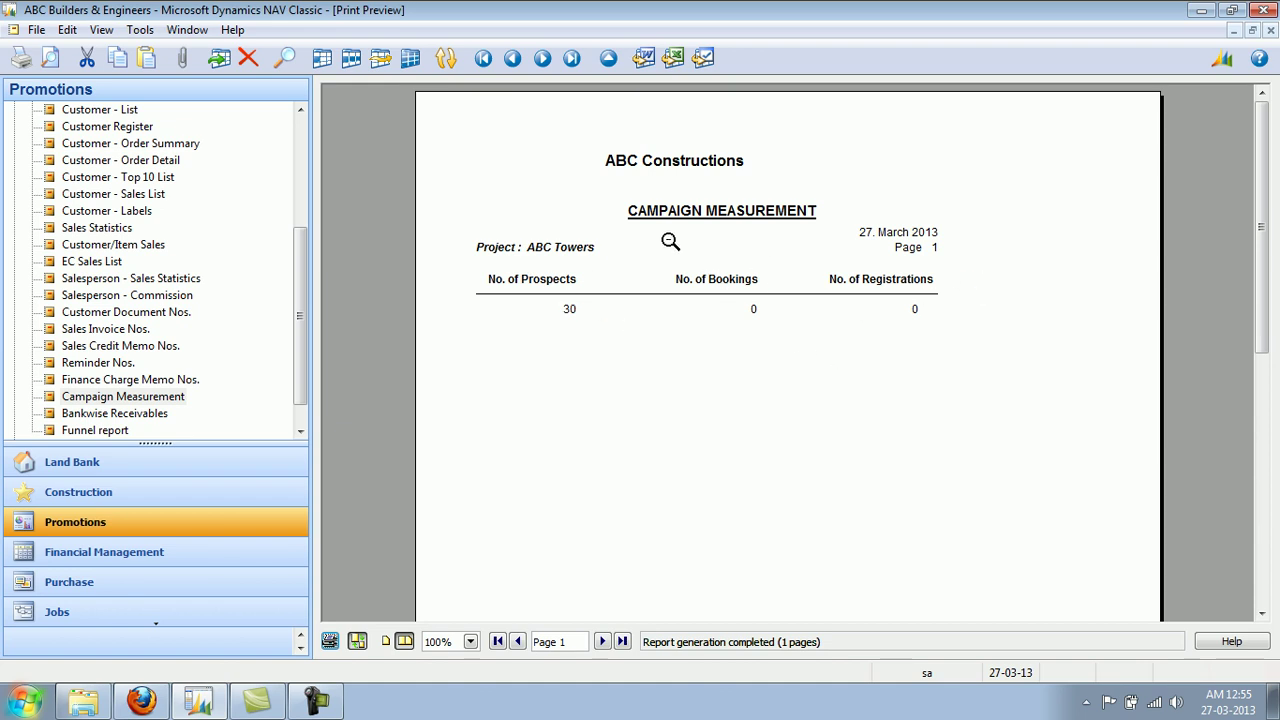
pyautogui.press('Escape')
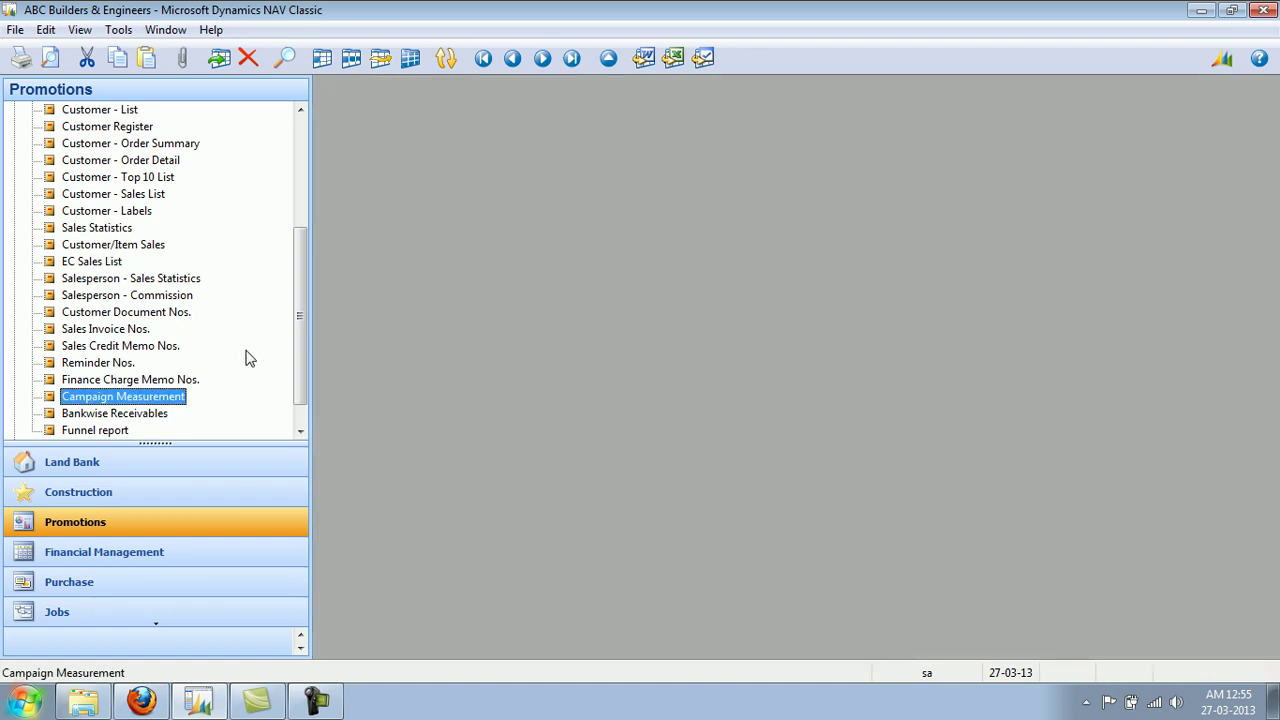
# Preview the Bankwise Receivables report for project MA06, examine the invoices and bank totals from the first to the last page, and close it.
pyautogui.click(148, 413)
pyautogui.doubleClick(148, 413)
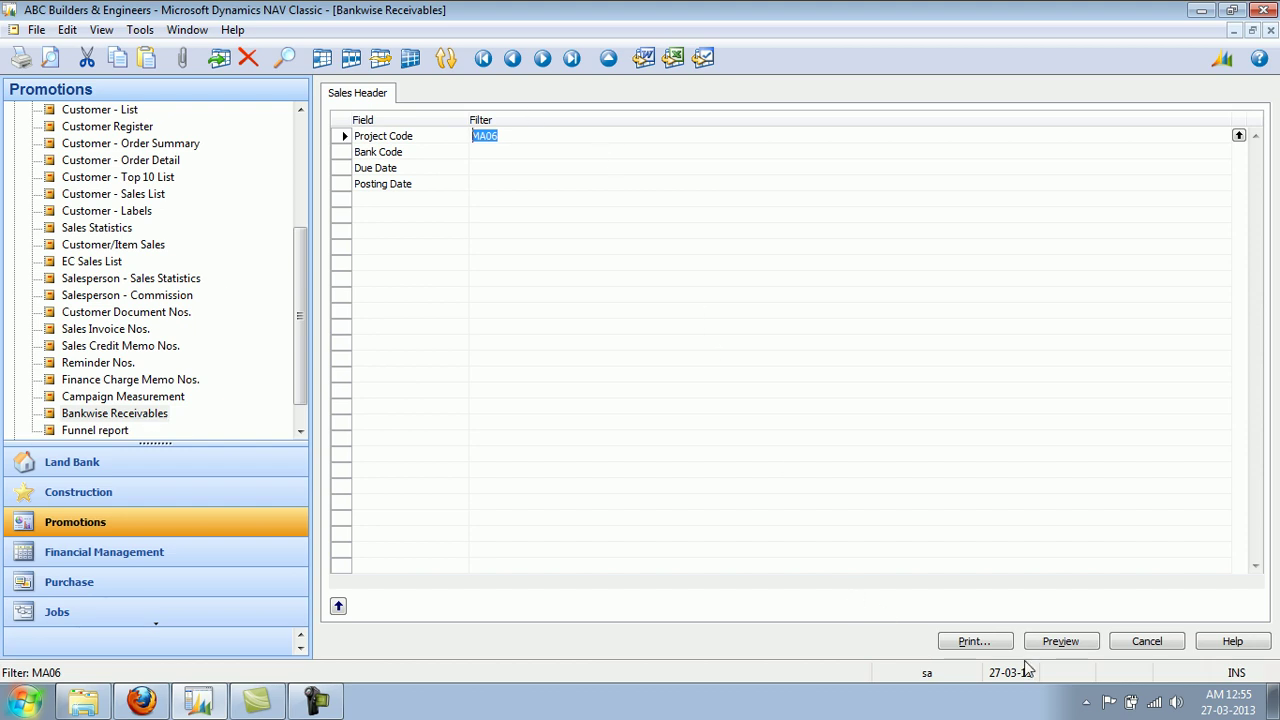
pyautogui.click(1063, 644)
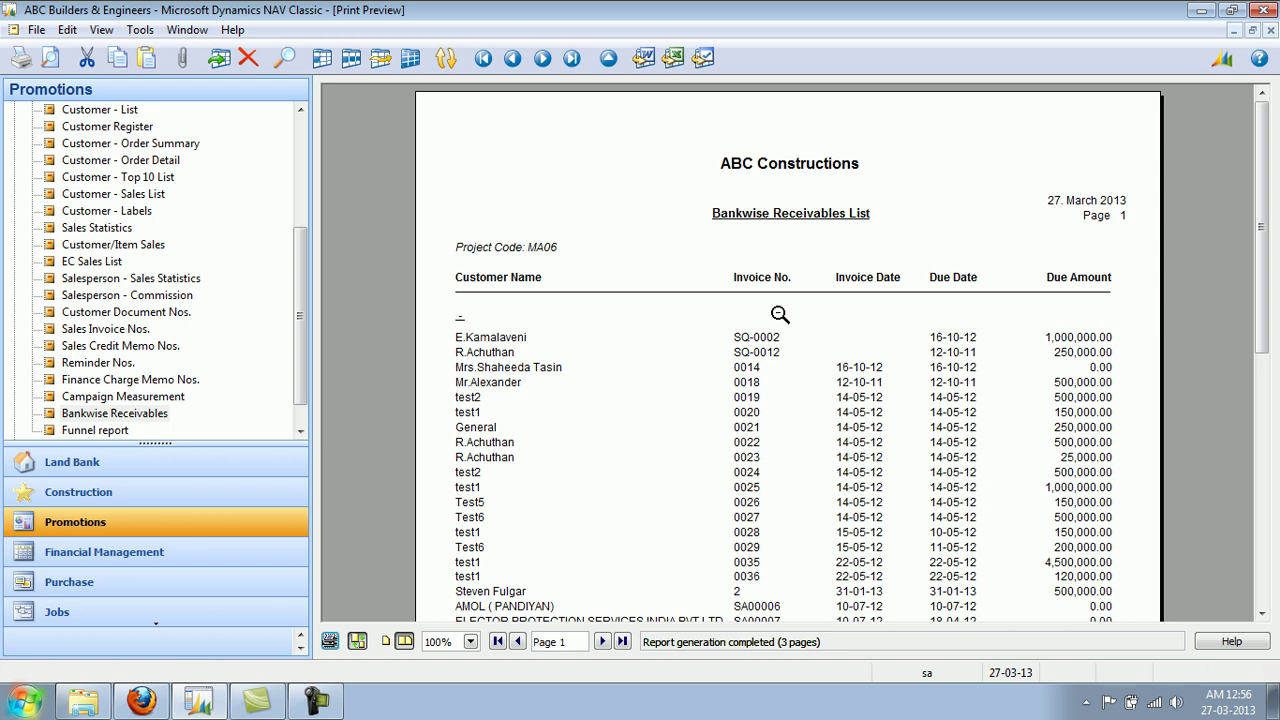
pyautogui.click(1264, 588)
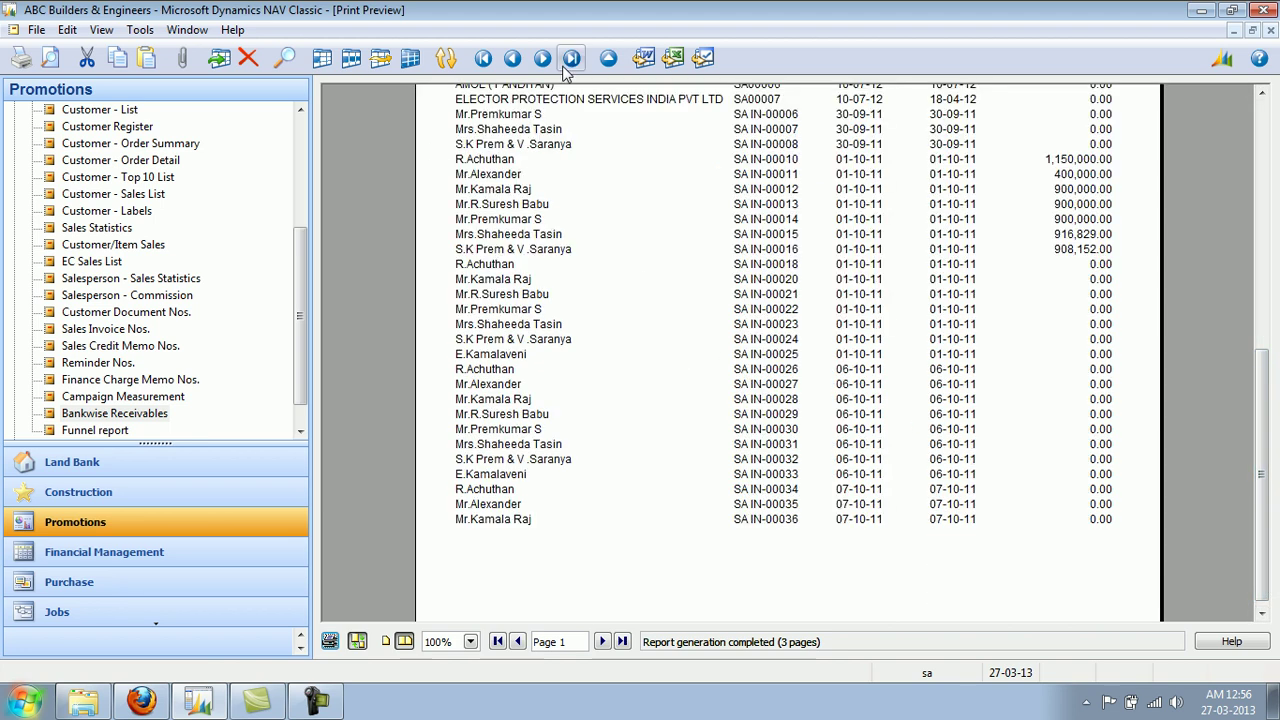
pyautogui.click(622, 641)
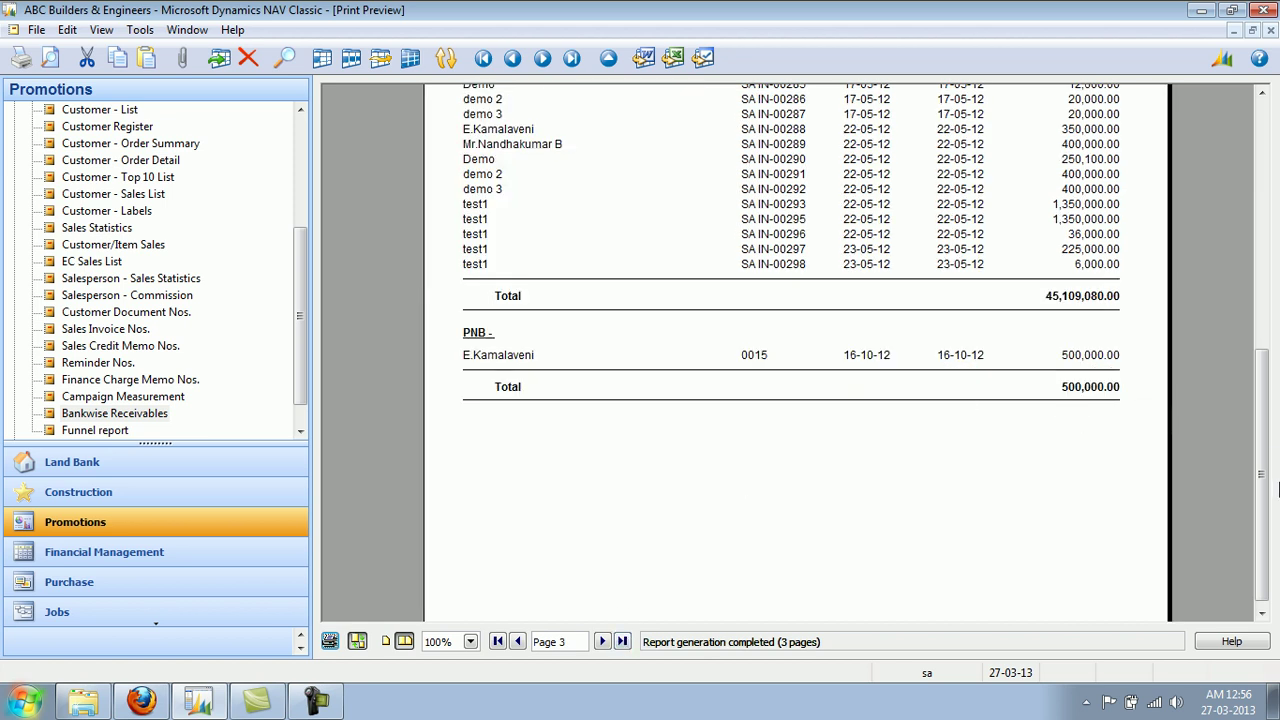
pyautogui.moveTo(1268, 488); pyautogui.dragTo(1270, 218)
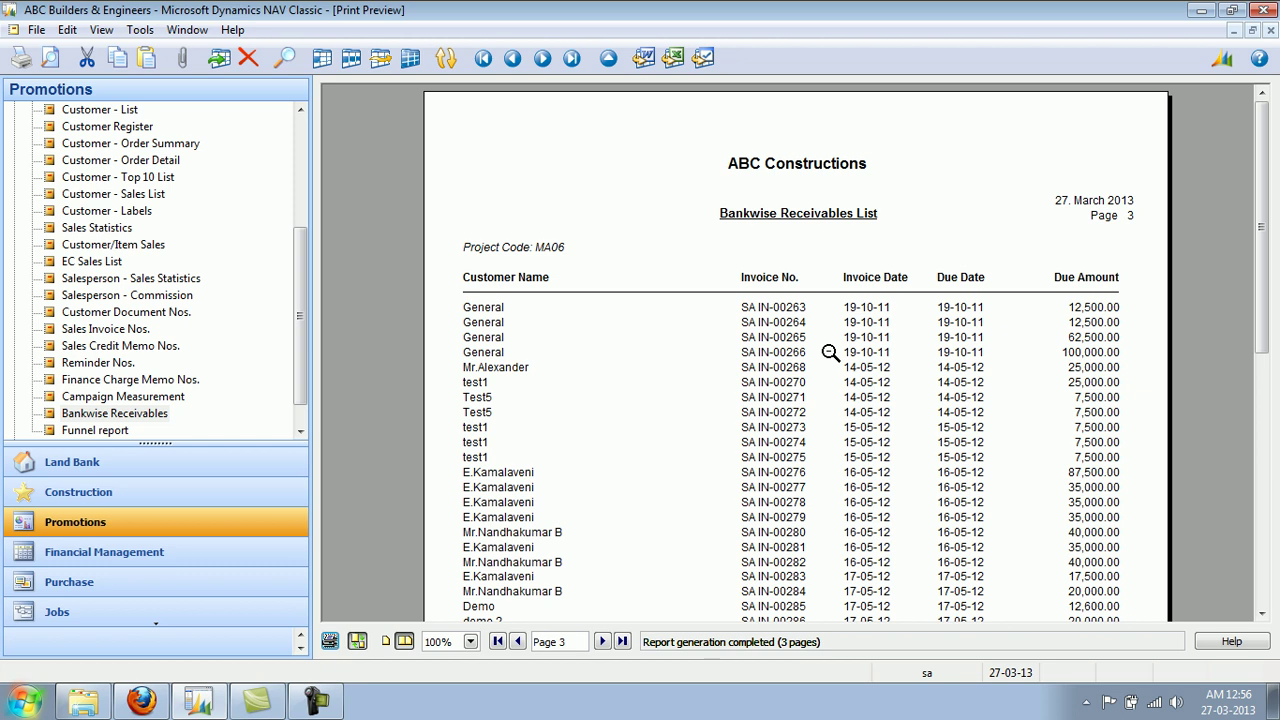
pyautogui.press('Escape')
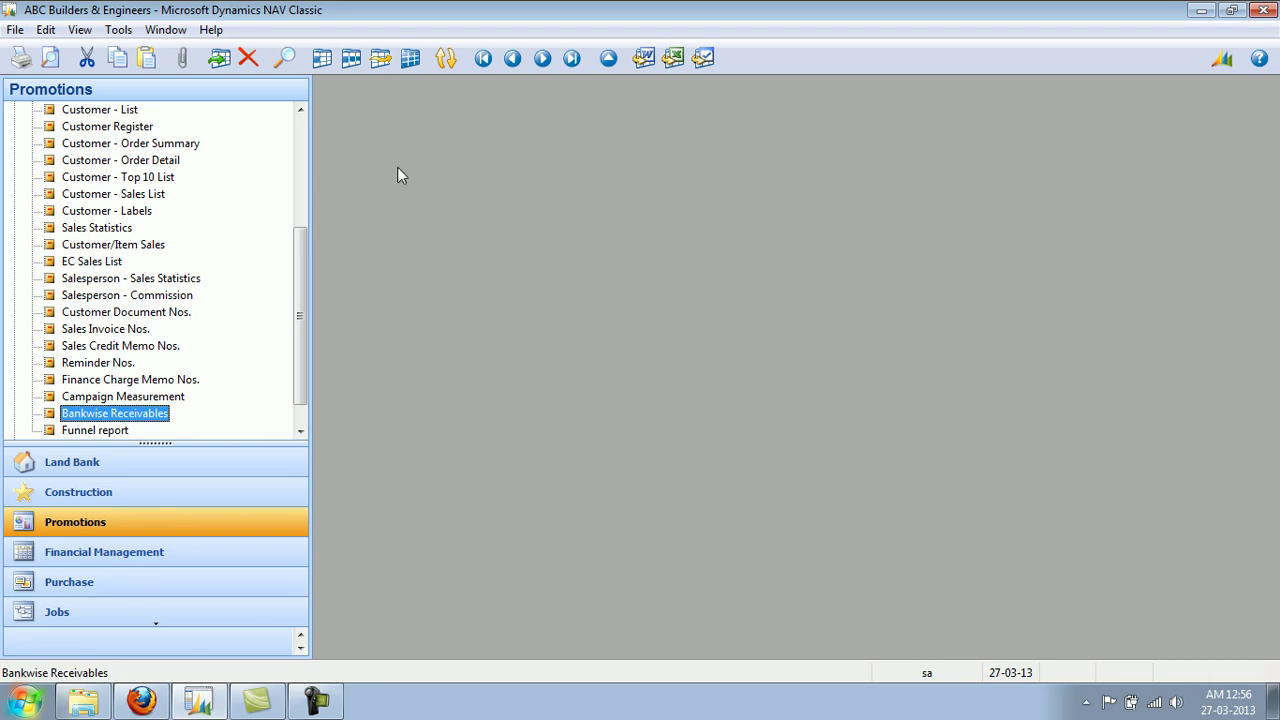
# Collapse the Reports and Master Import folders, expand Promotions, and open the job card to review its property units and milestones.
pyautogui.moveTo(303, 257); pyautogui.dragTo(302, 134)
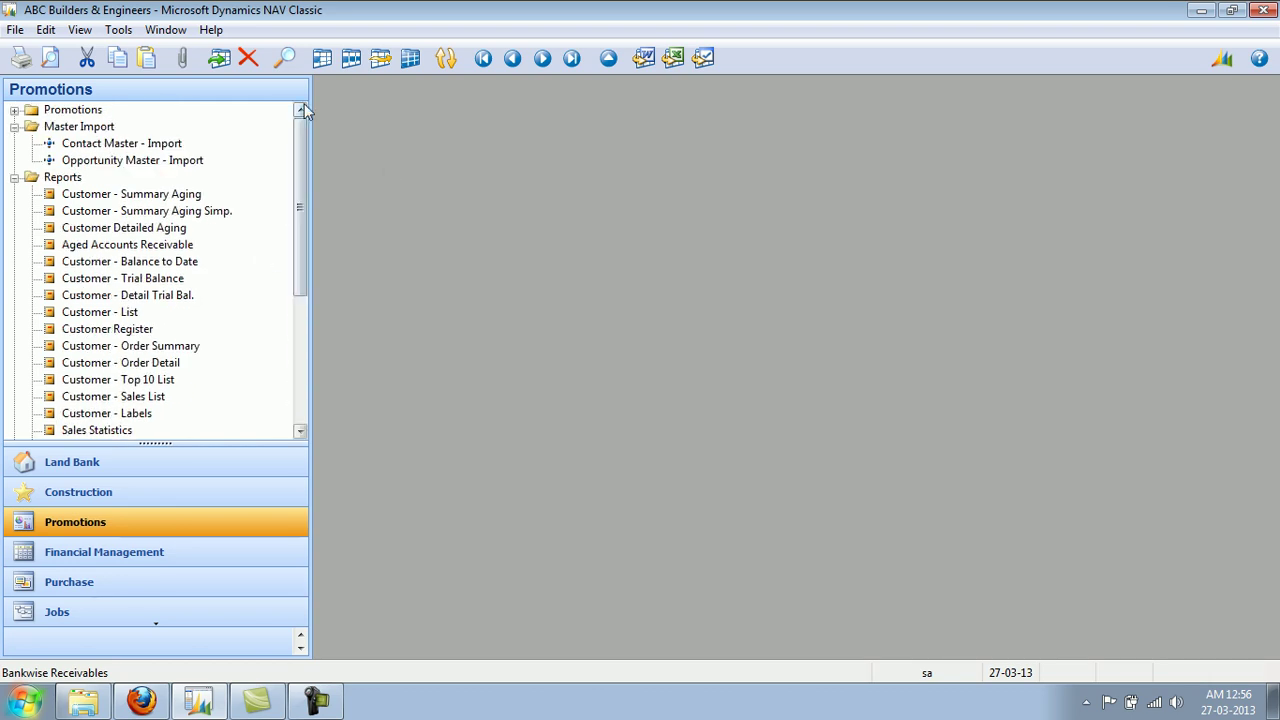
pyautogui.click(15, 177)
pyautogui.click(15, 126)
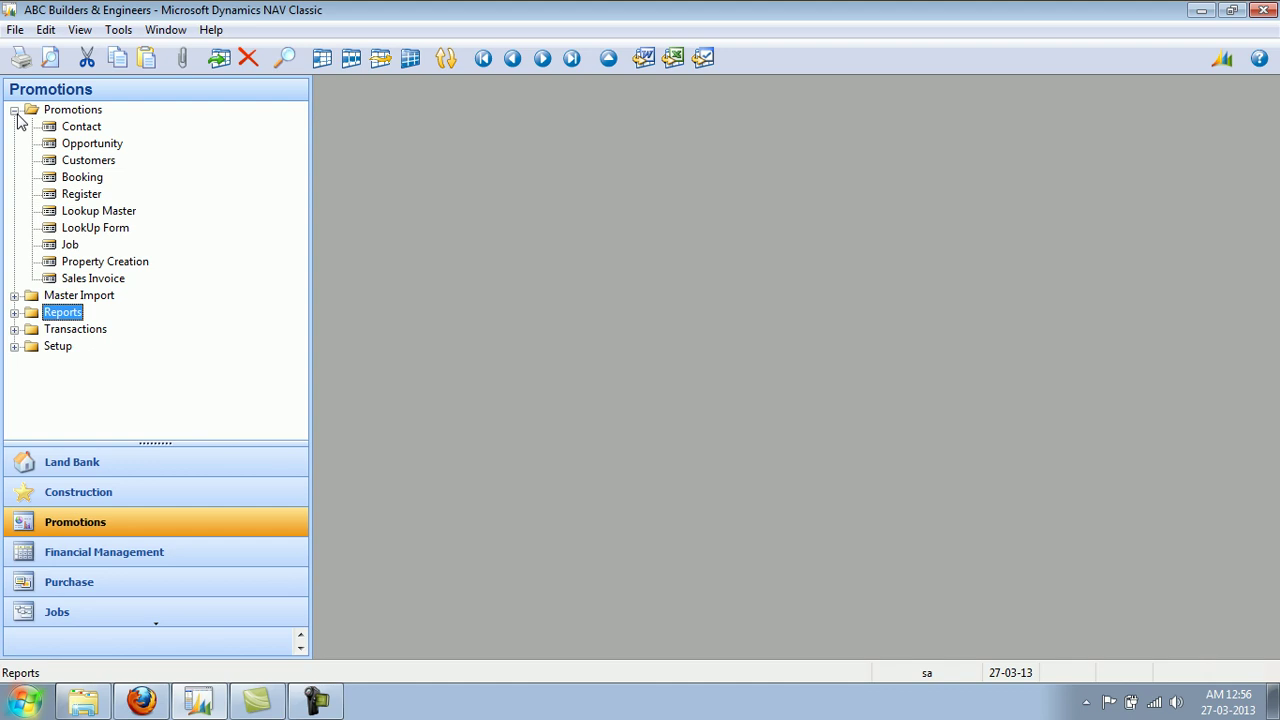
pyautogui.click(70, 245)
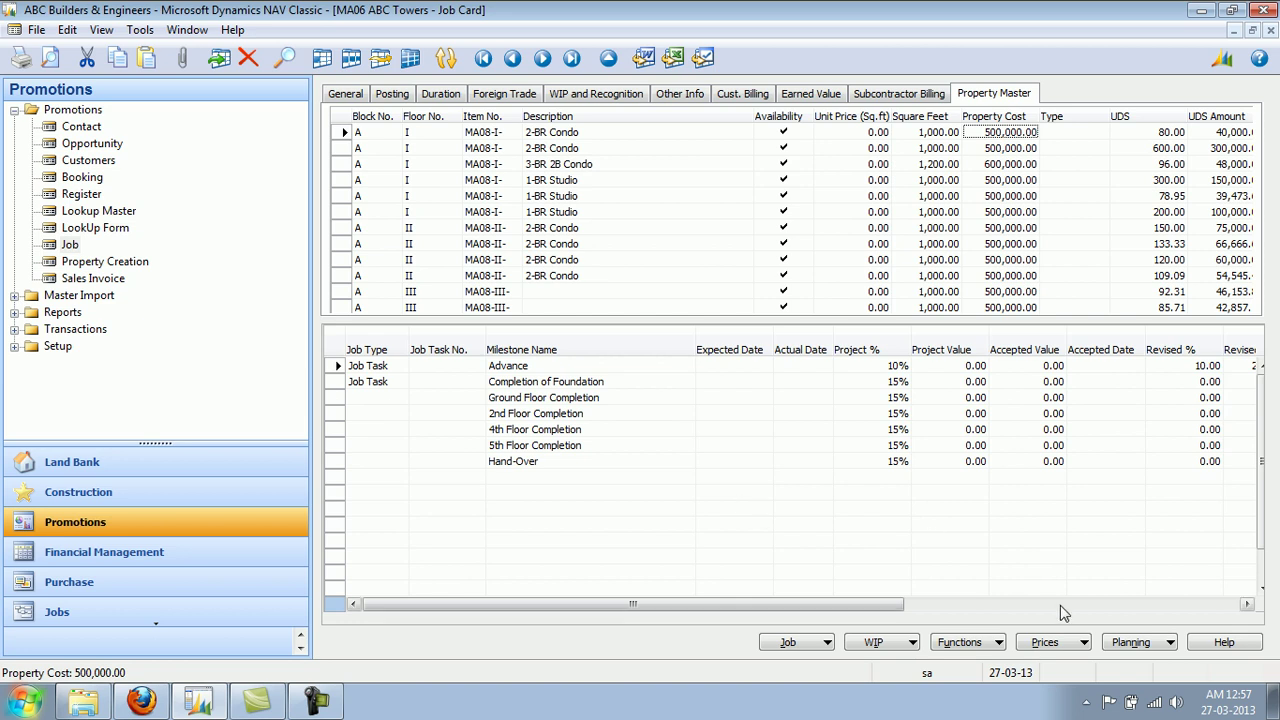
pyautogui.click(316, 700)
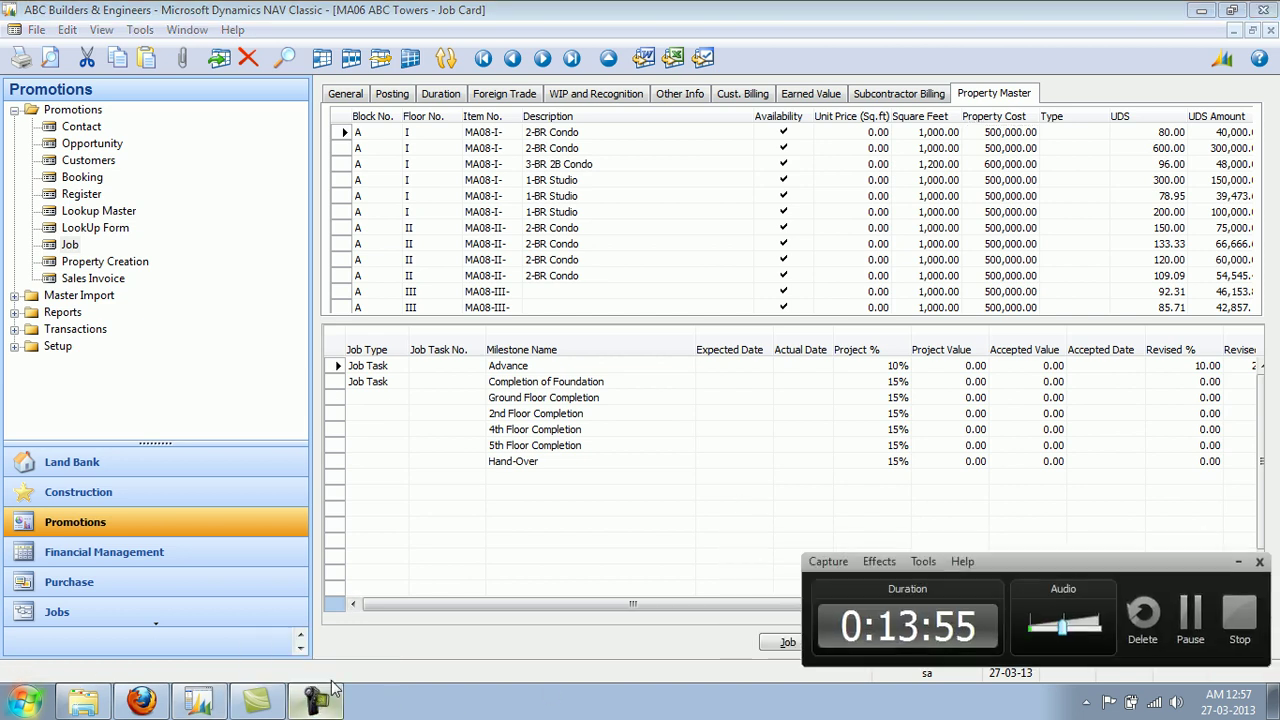